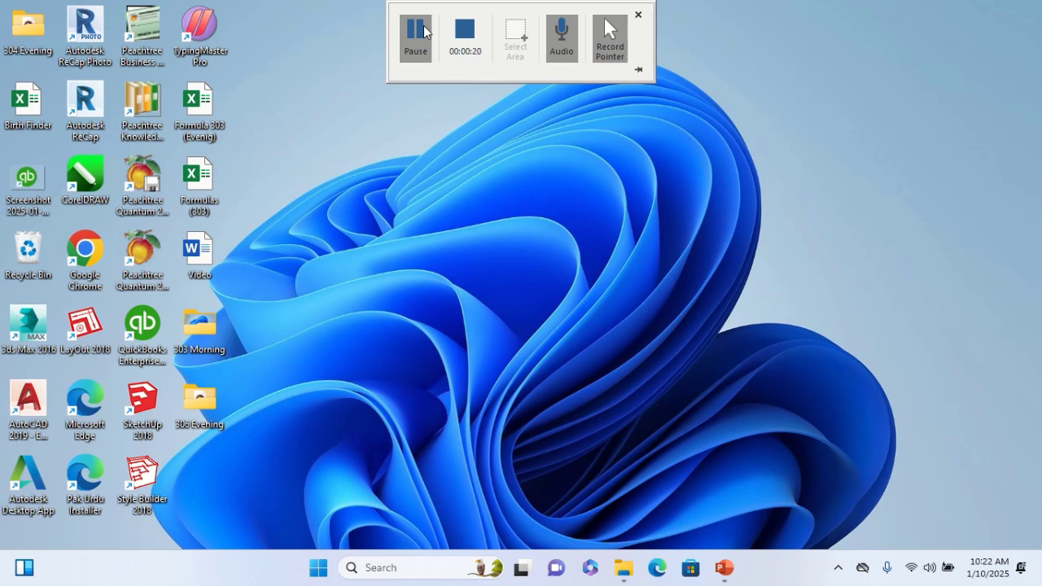
click(476, 58)
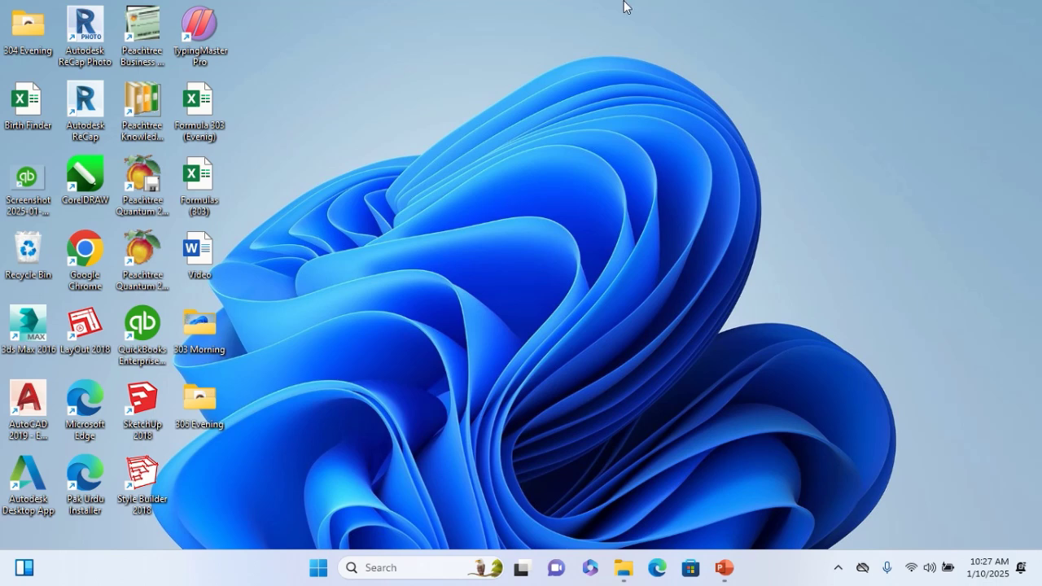
Launch Excel through the Windows Run dialog and create a blank workbook
mouse_move(623, 4)
key(super+r)
key(BackSpace)
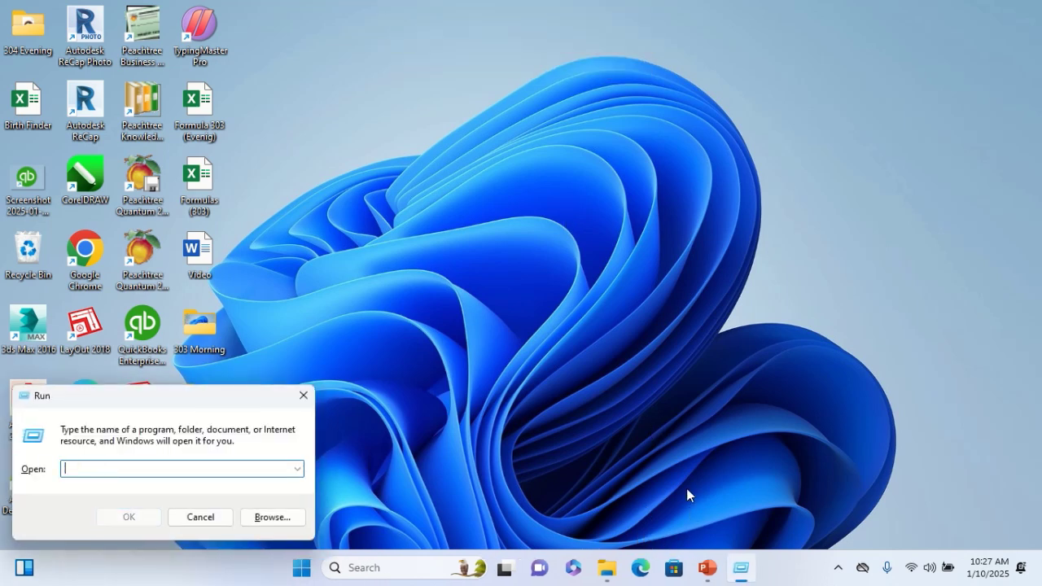
text(excel)
key(Return)
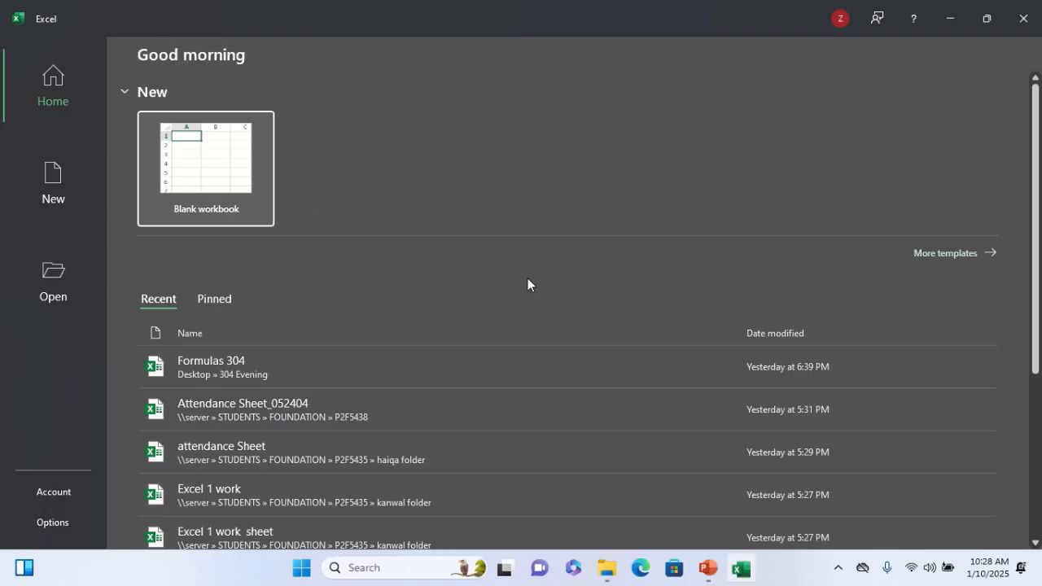
click(192, 163)
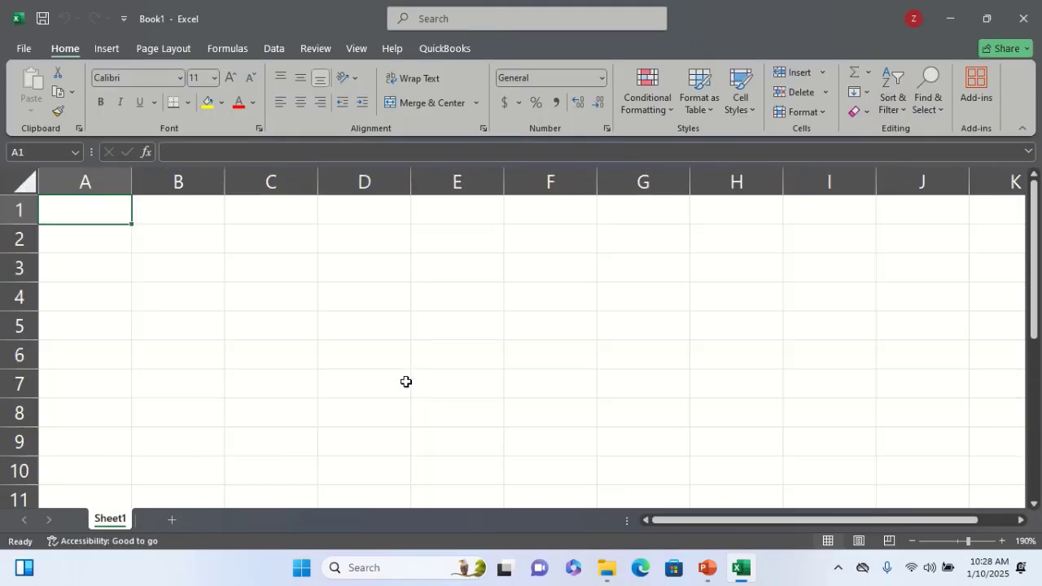
Merge and center the cell range B2:D5
ctrl+scroll(406, 382, up, 6)
drag(317, 285, 496, 388)
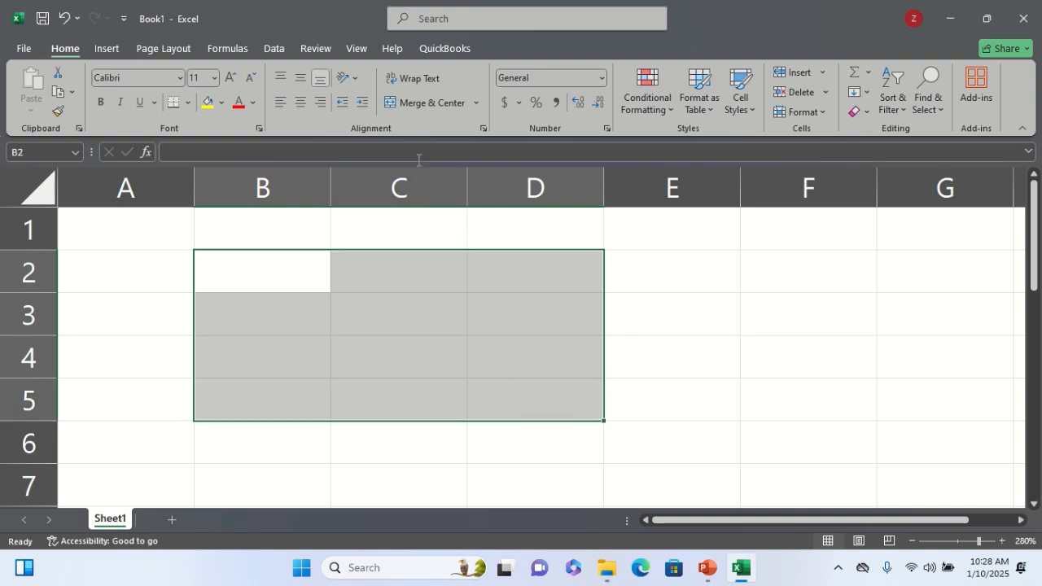
click(414, 103)
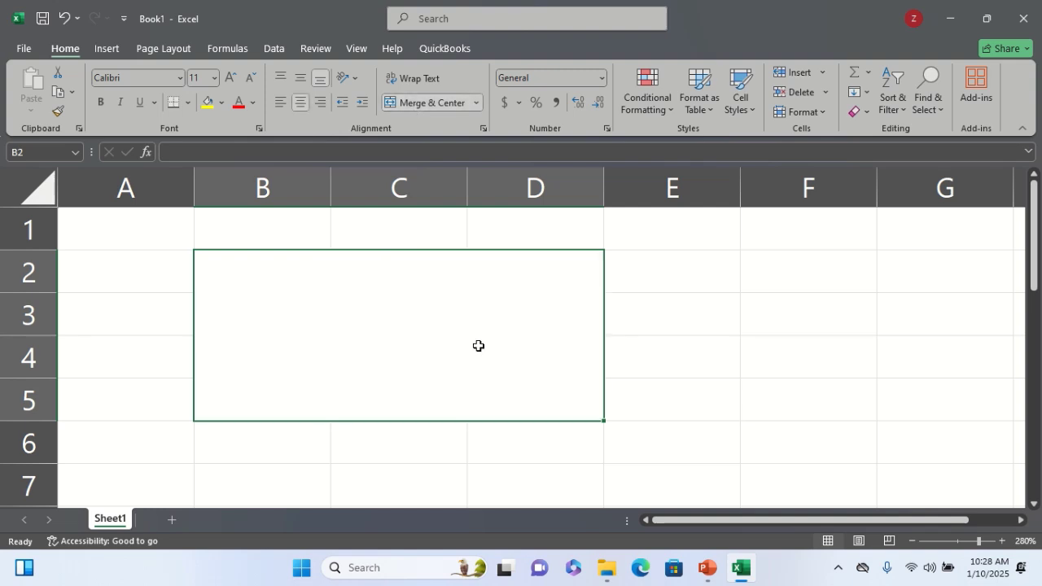
Enter "Type any Date "C7" cell, If you can find the Exact Date of Birth", including the outer quotation marks, in the merged cell and wrap it
scroll(412, 454, down, 1)
click(408, 459)
click(400, 352)
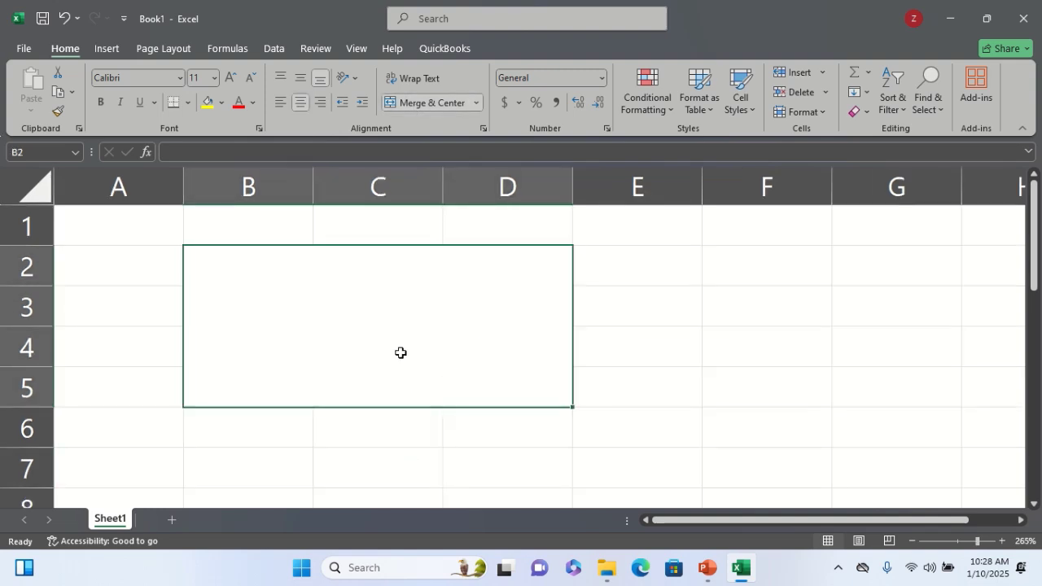
double_click(401, 352)
text(Type )
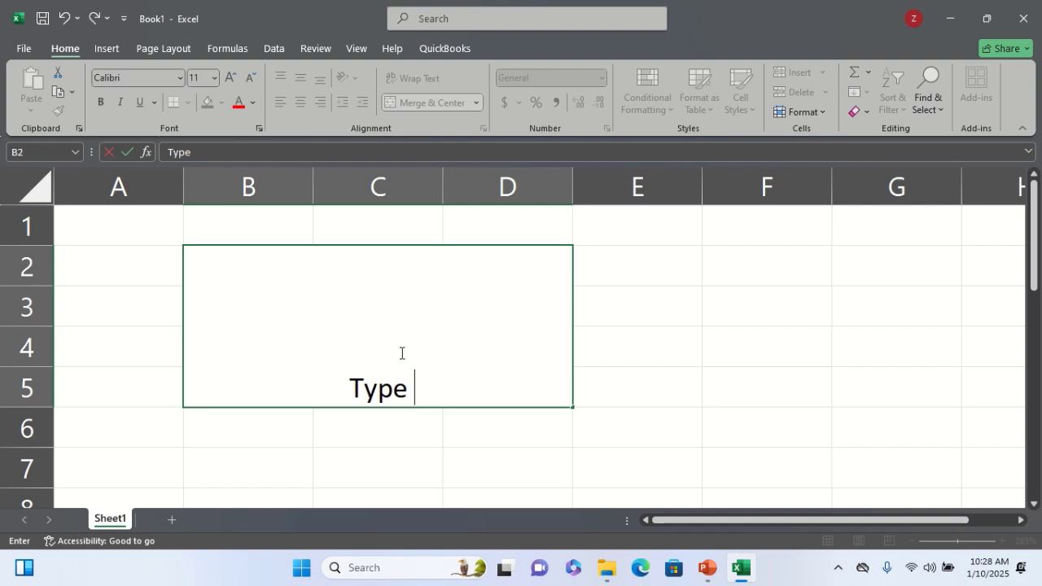
text(any Date )
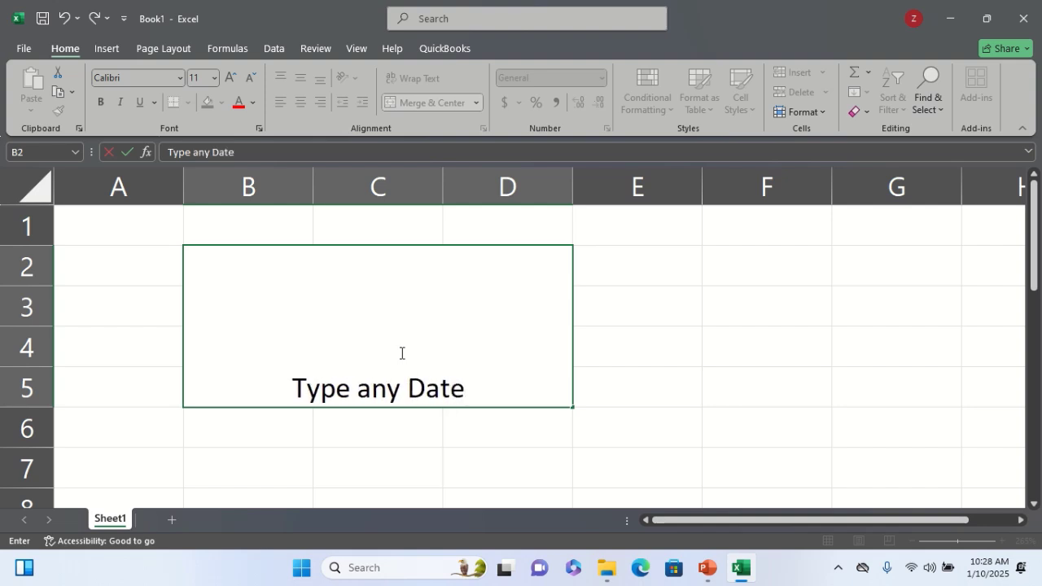
text(")
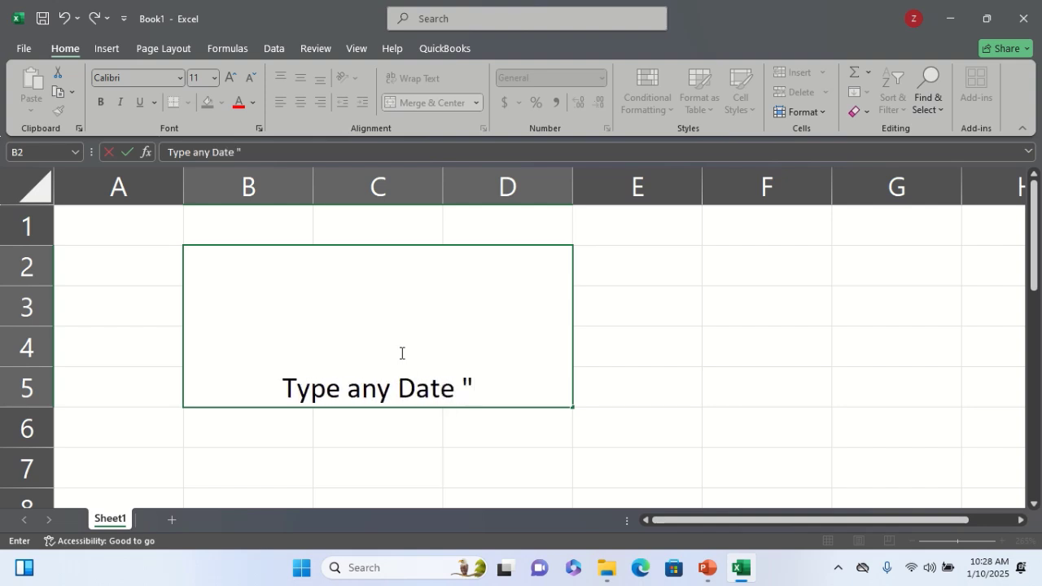
text(C7" )
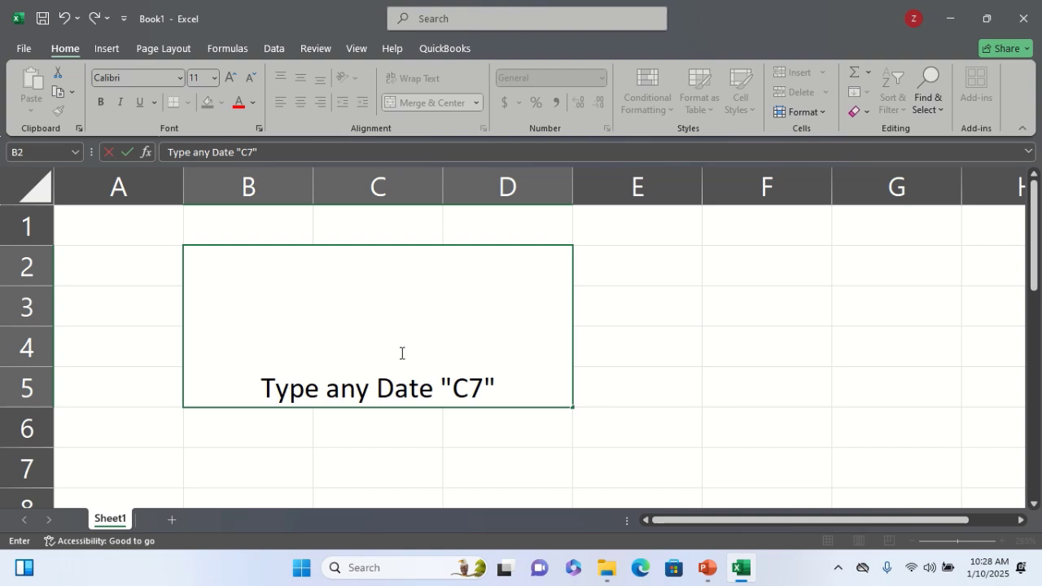
text(cell, )
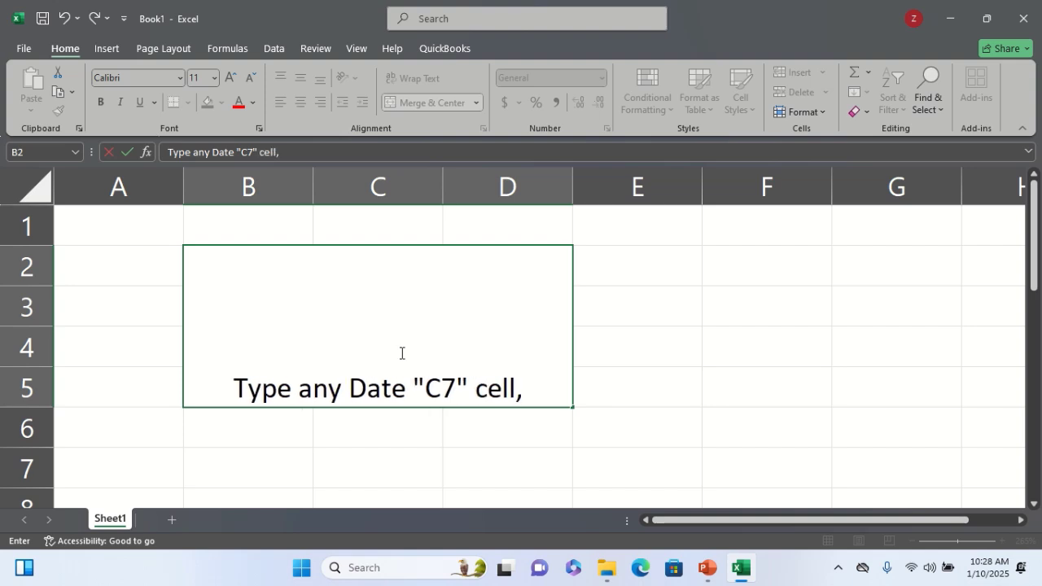
text(If you)
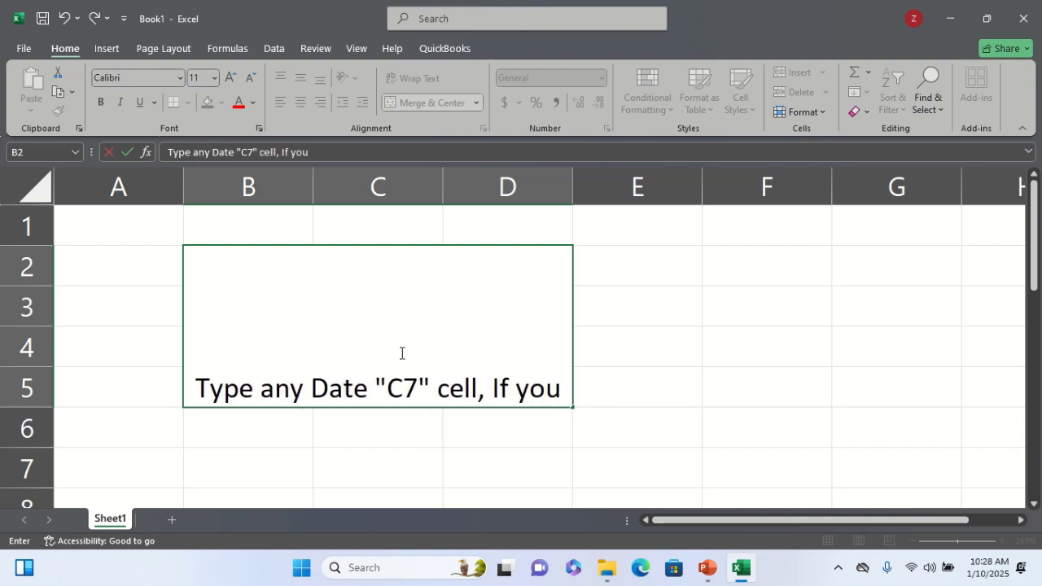
text( can fi)
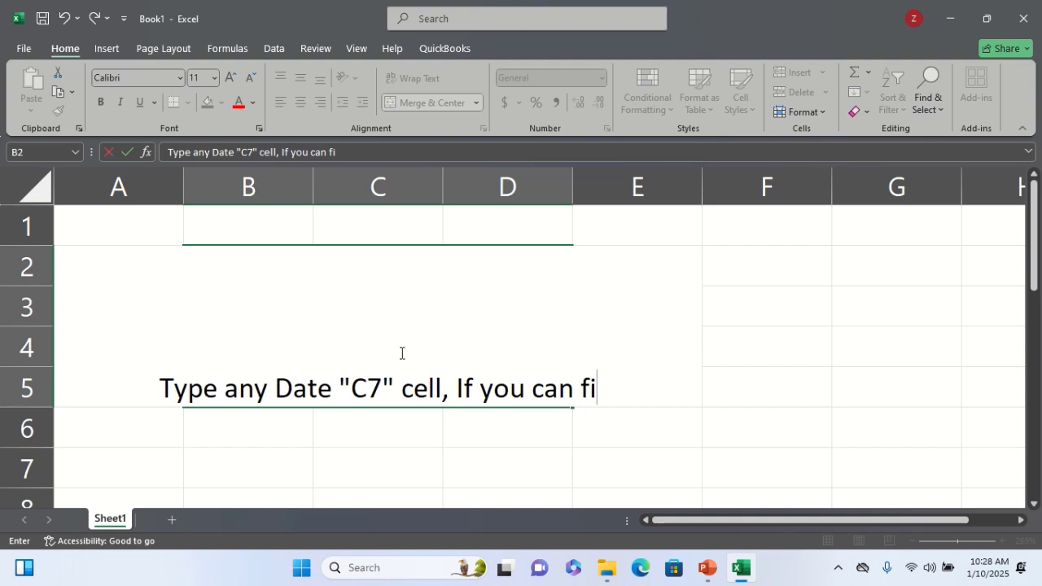
text(nd thre)
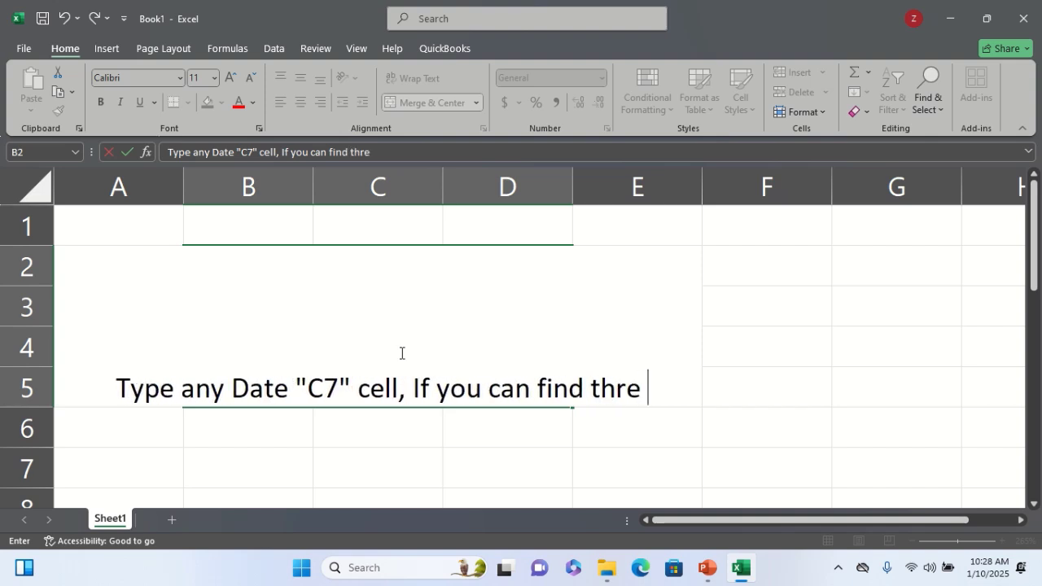
key(BackSpace)
key(BackSpace)
text(e Ex)
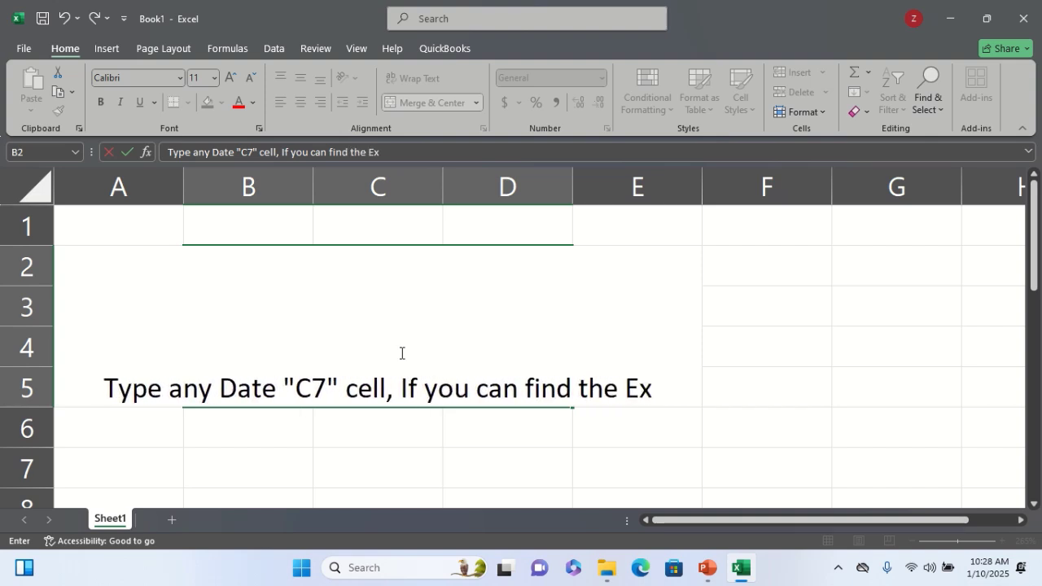
text(act Date )
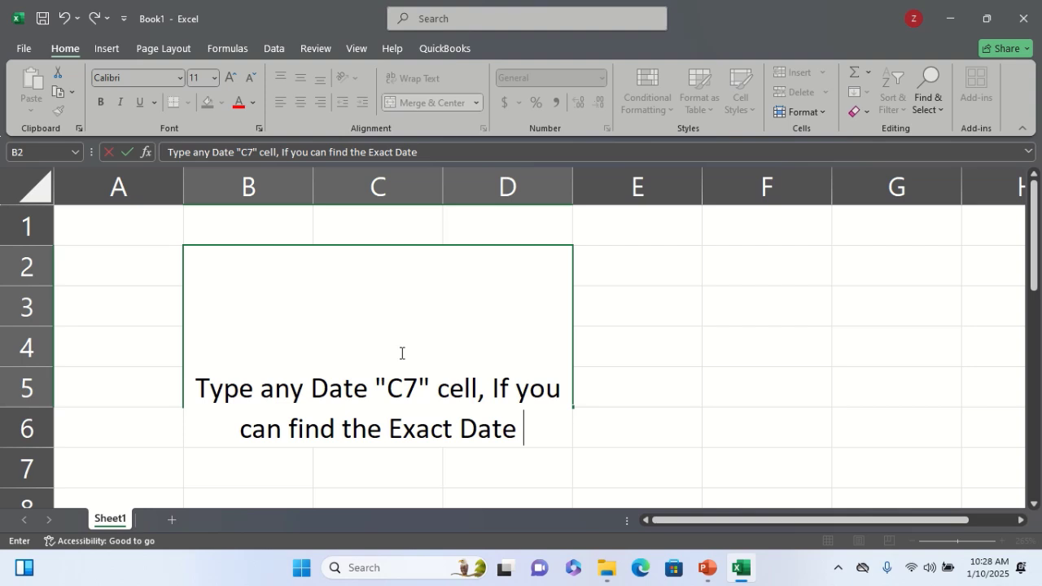
text(of Birth)
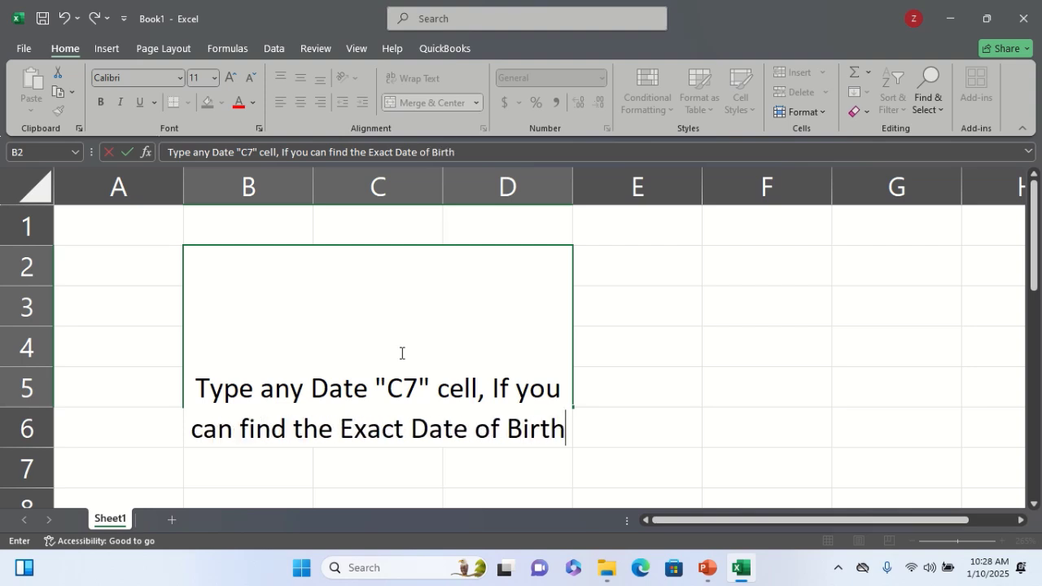
text(")
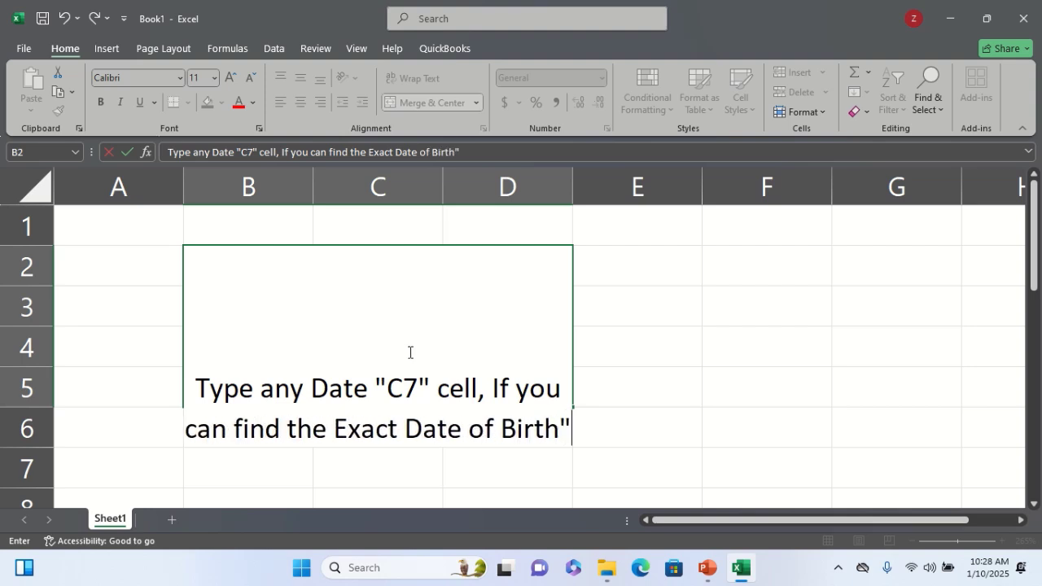
click(198, 389)
text(")
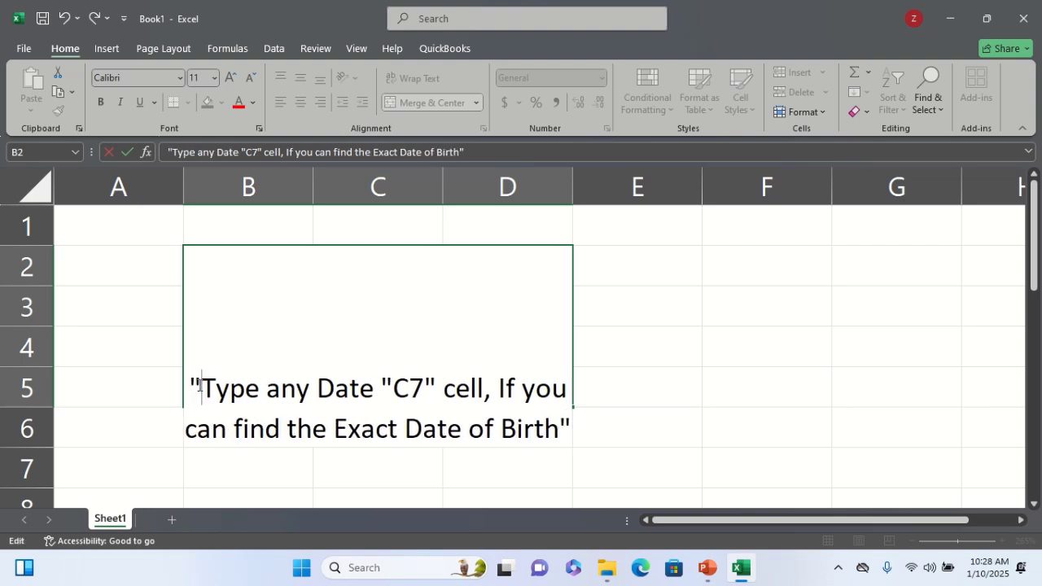
key(Tab)
click(499, 340)
click(416, 79)
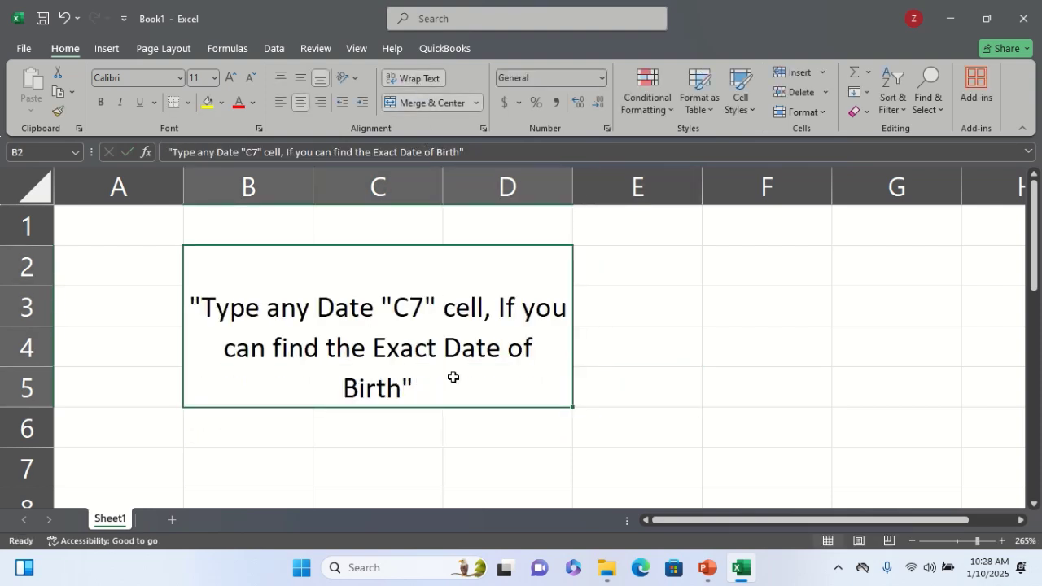
Fill cell C7 and the merged instruction cell with yellow and middle-align them vertically
click(408, 460)
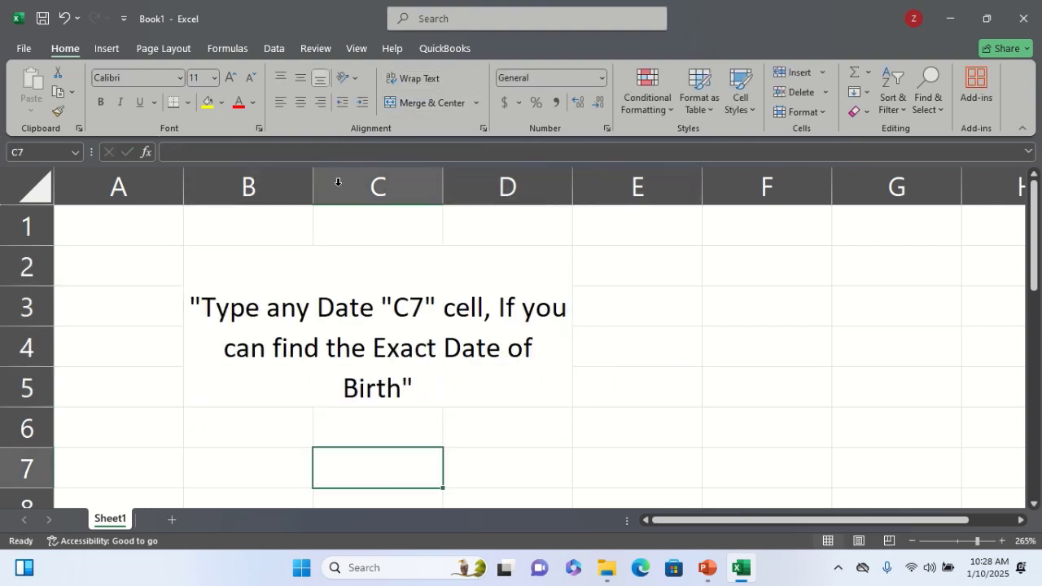
click(372, 291)
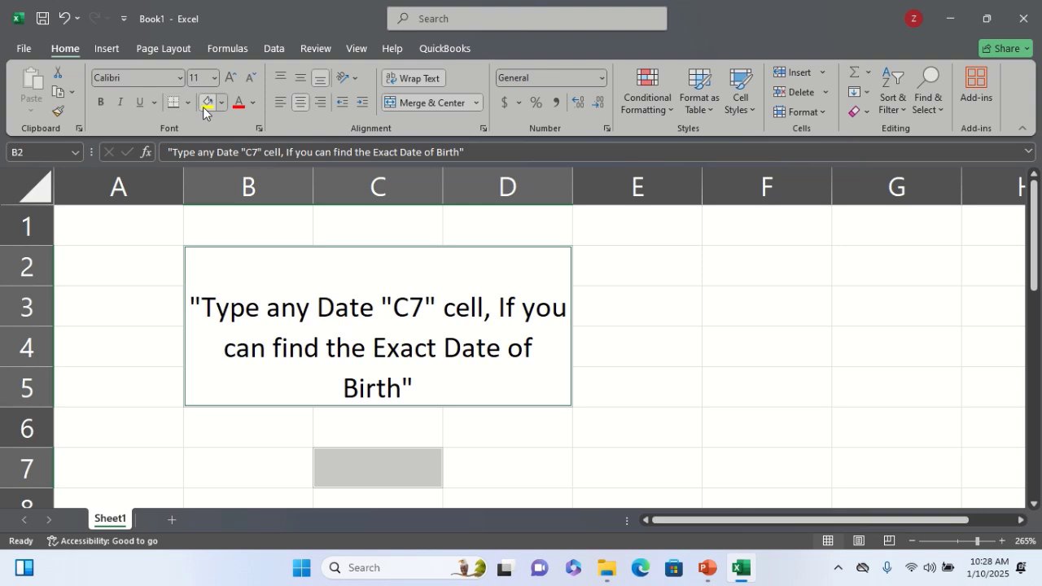
click(209, 103)
click(300, 78)
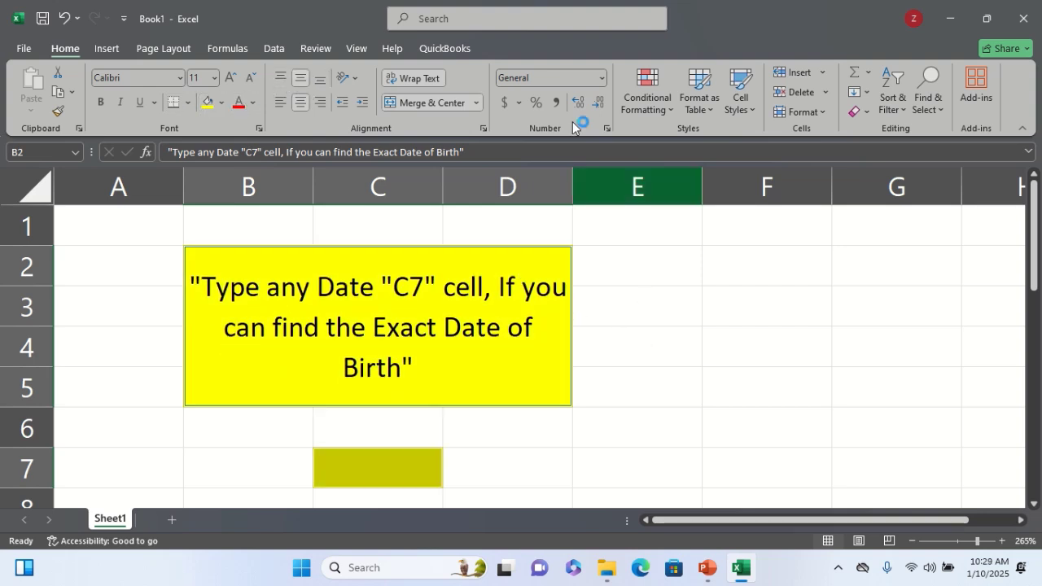
Hide the gridlines on Sheet1
click(357, 48)
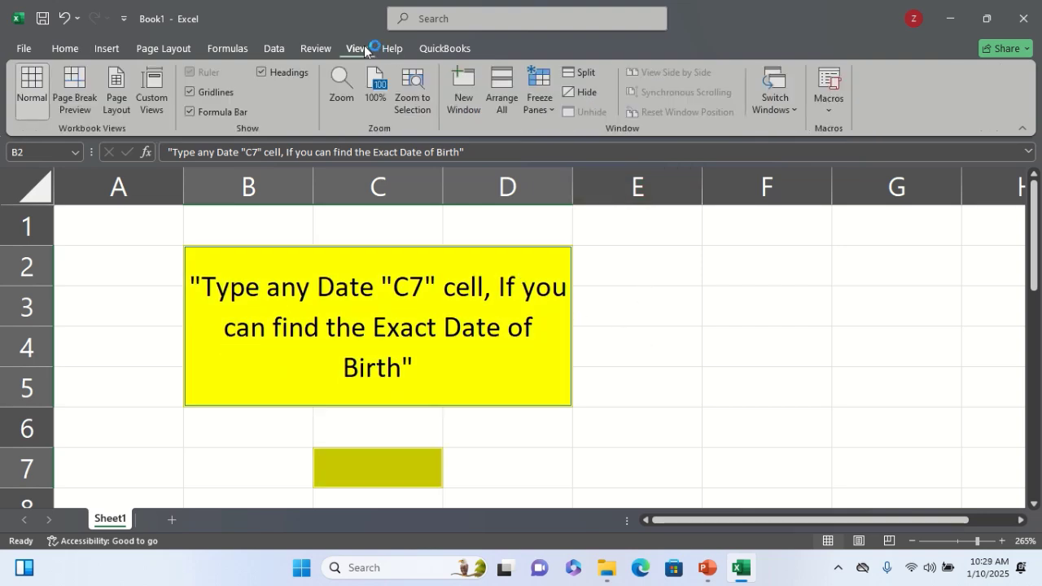
click(226, 93)
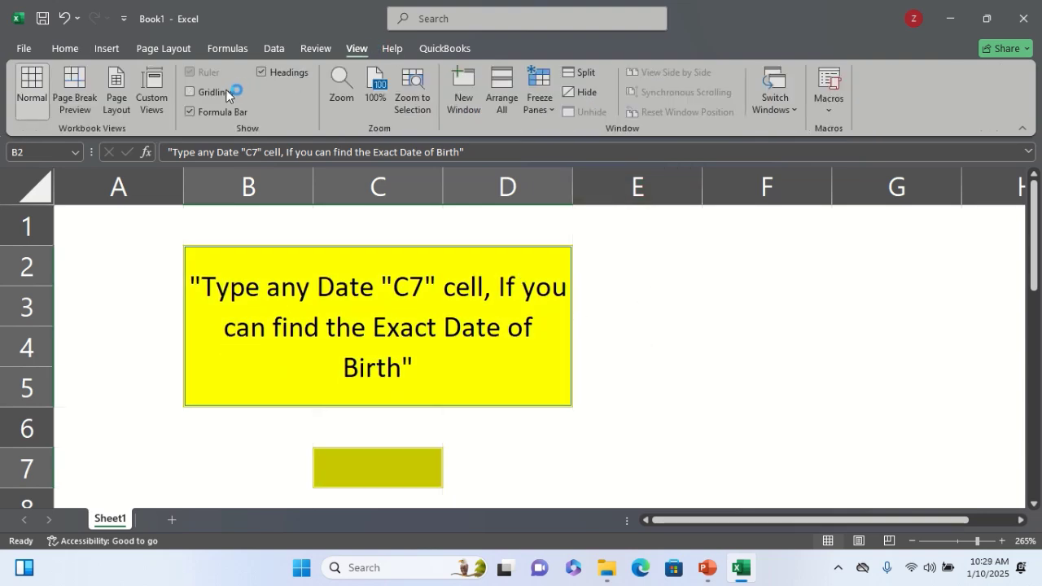
click(815, 390)
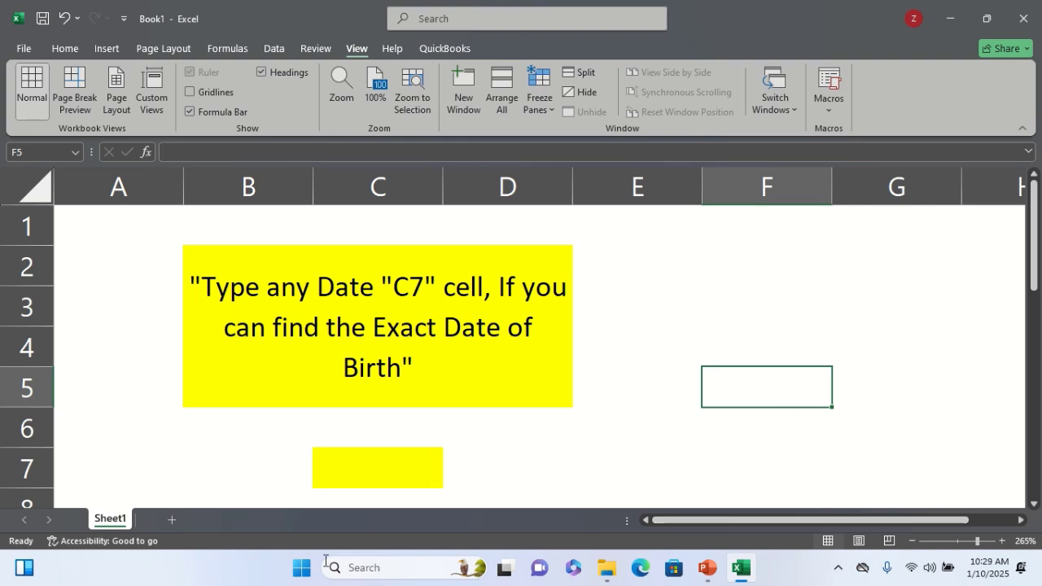
Add a second worksheet and enter the heading "Date of Birth" in its cell A1
click(172, 520)
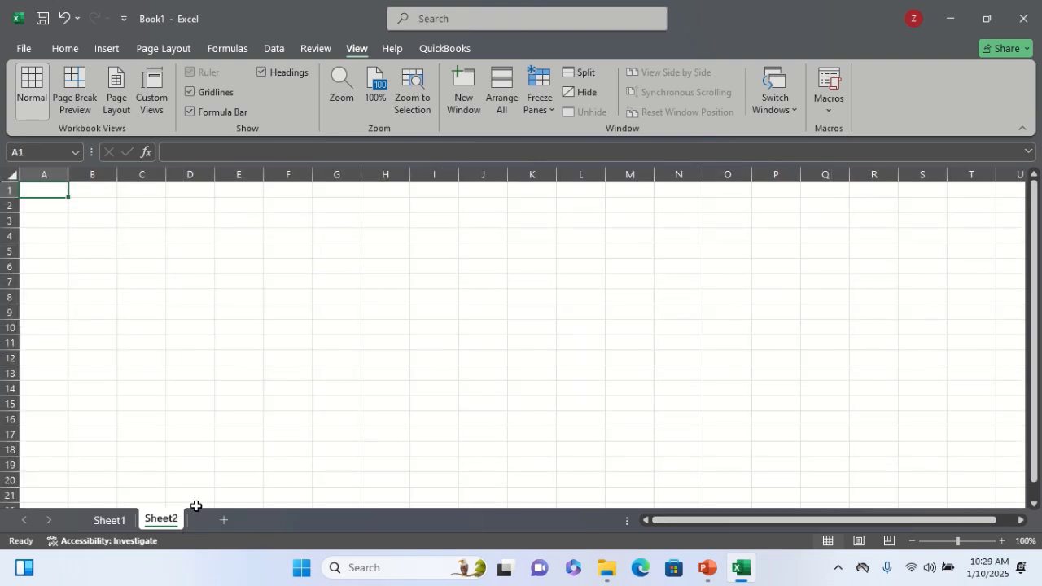
scroll(105, 364, up, 10)
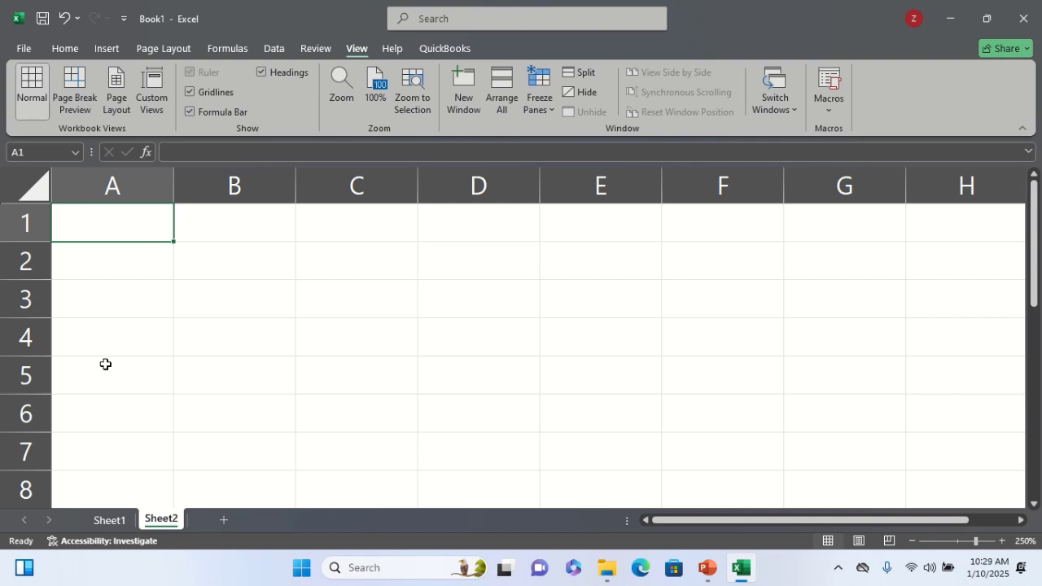
text(Date o)
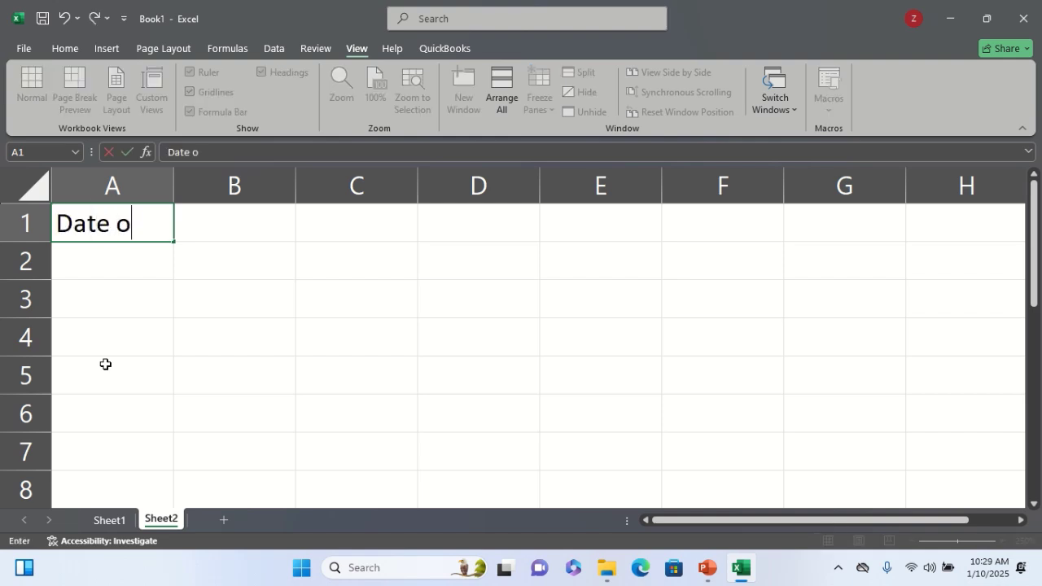
text(f Birth)
key(Return)
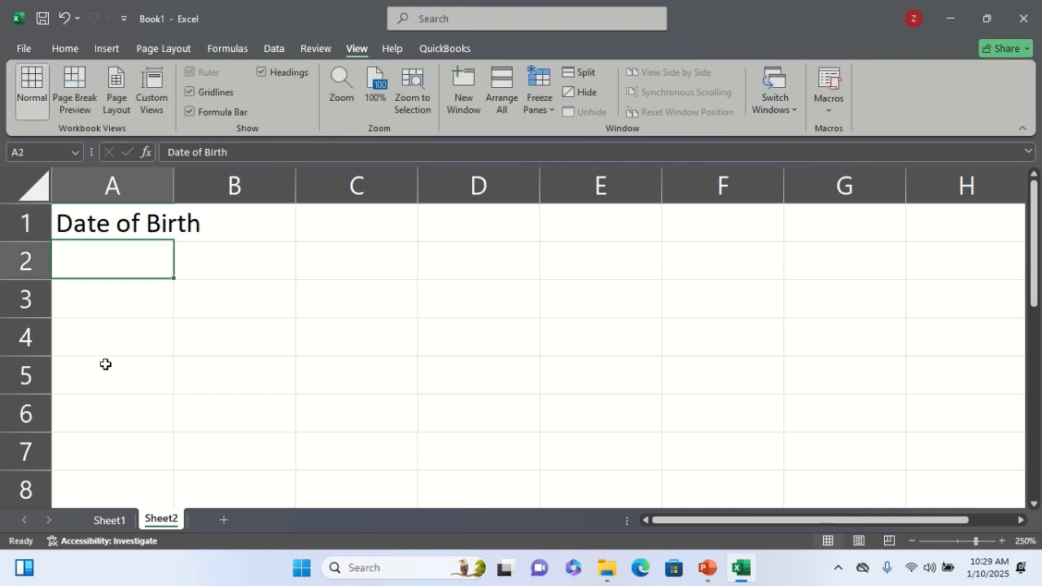
Autofit column A to the width of its heading
key(Up)
key(alt+h)
key(o)
key(i)
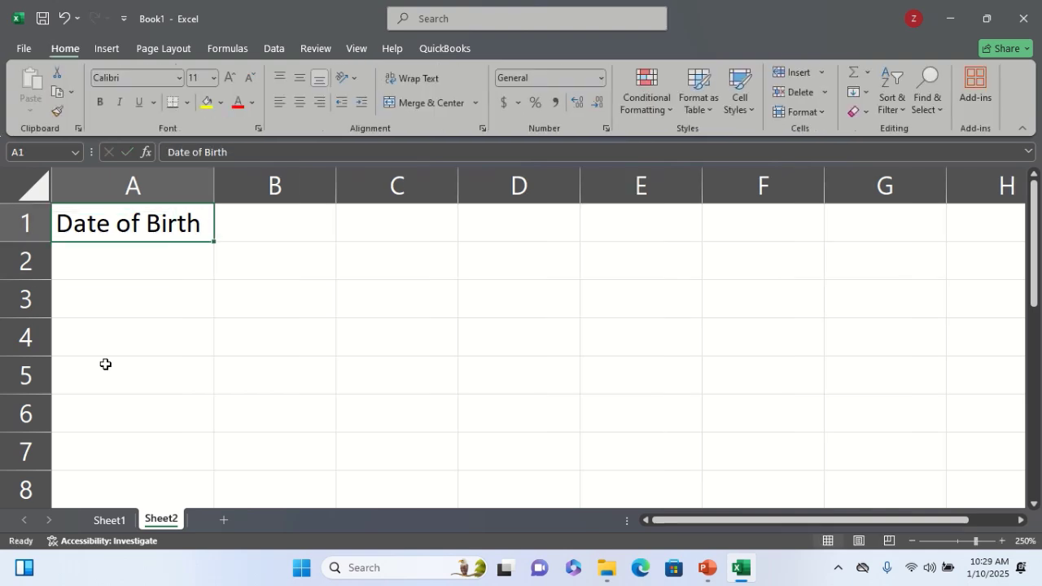
Enter the heading "Current Date" in cell B1 and autofit column B to it
key(Right)
text(C)
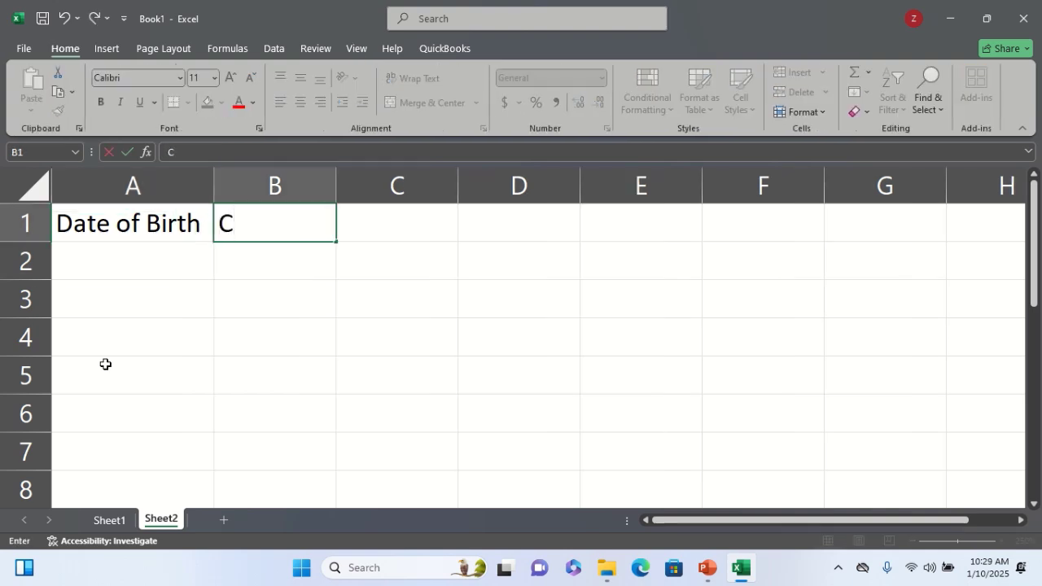
text(urrent Date)
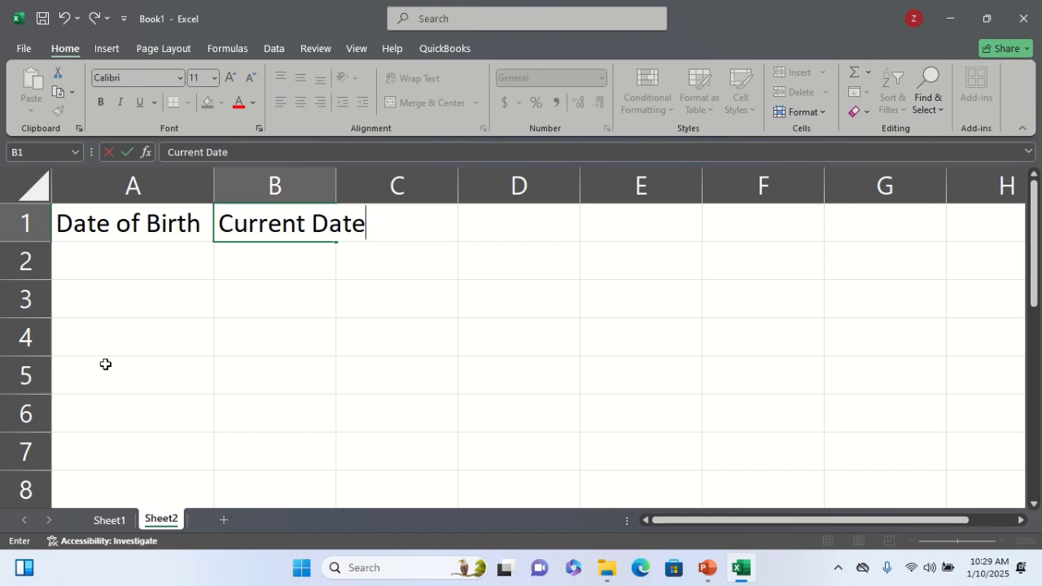
key(ctrl+Return)
key(alt+h)
key(o)
key(i)
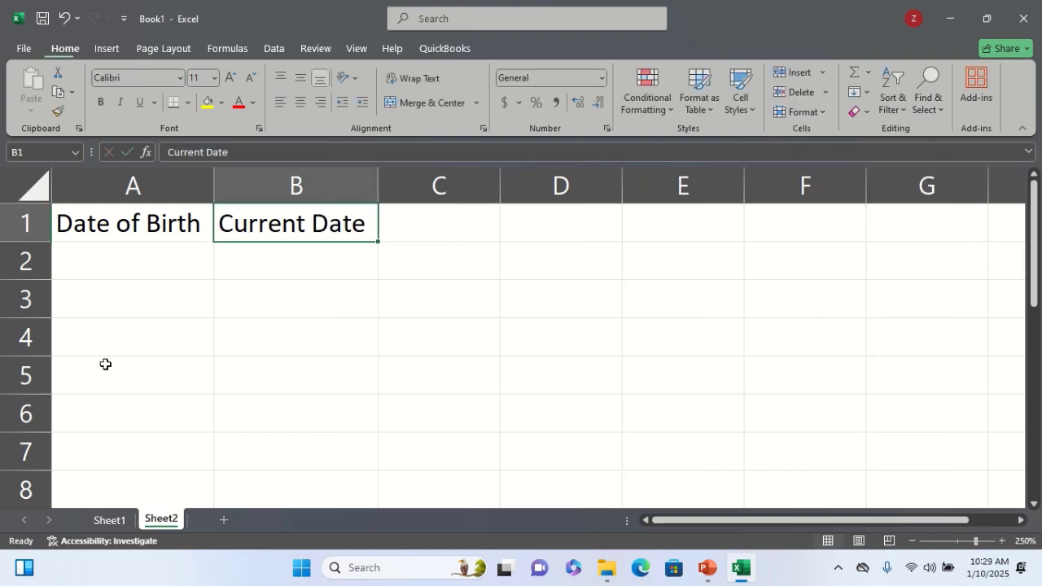
Enter the heading "Year" in cell C1
key(Tab)
text(T)
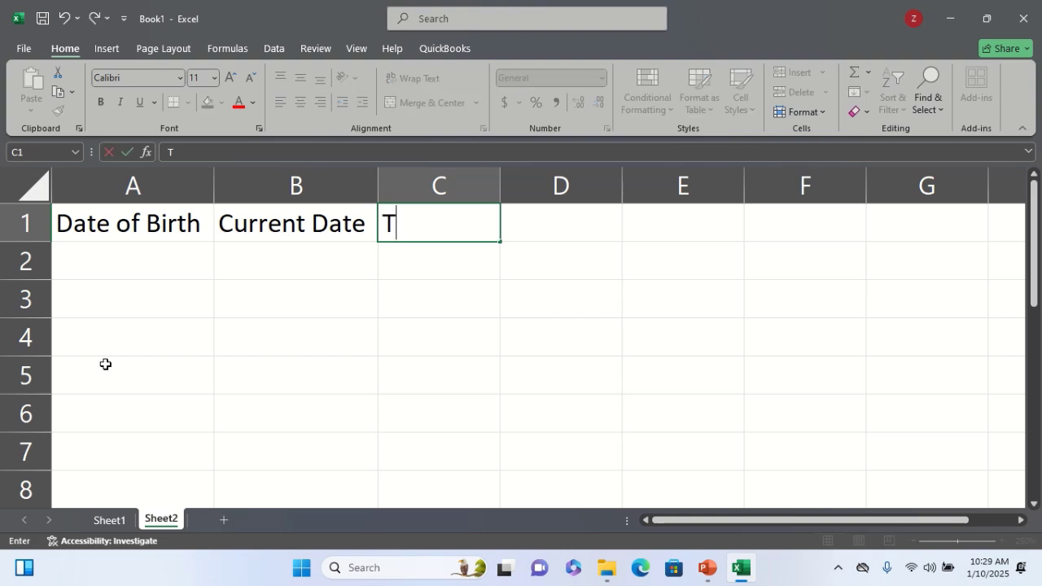
key(BackSpace)
text(=)
key(BackSpace)
text(U)
key(BackSpace)
text(Year)
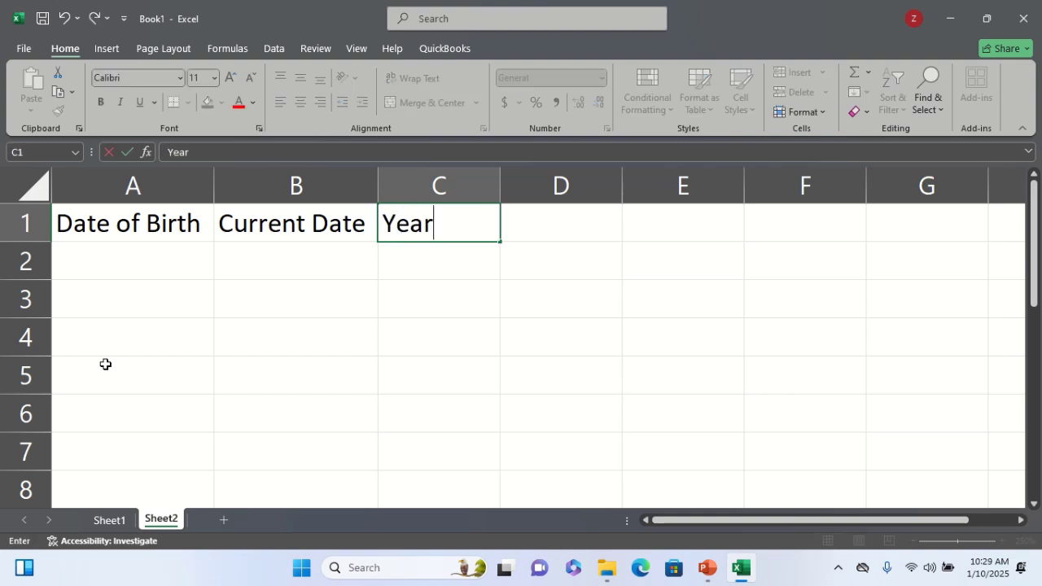
Enter the headings "Month", "Day" and "Weekday" in cells D1, E1 and F1
key(Tab)
text(Month)
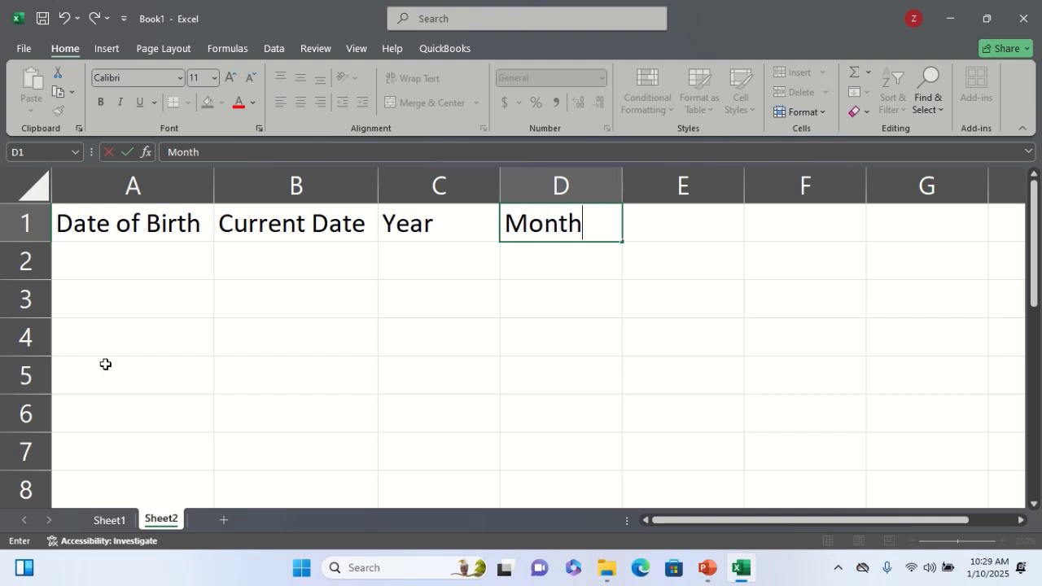
key(Tab)
text(Day)
key(Tab)
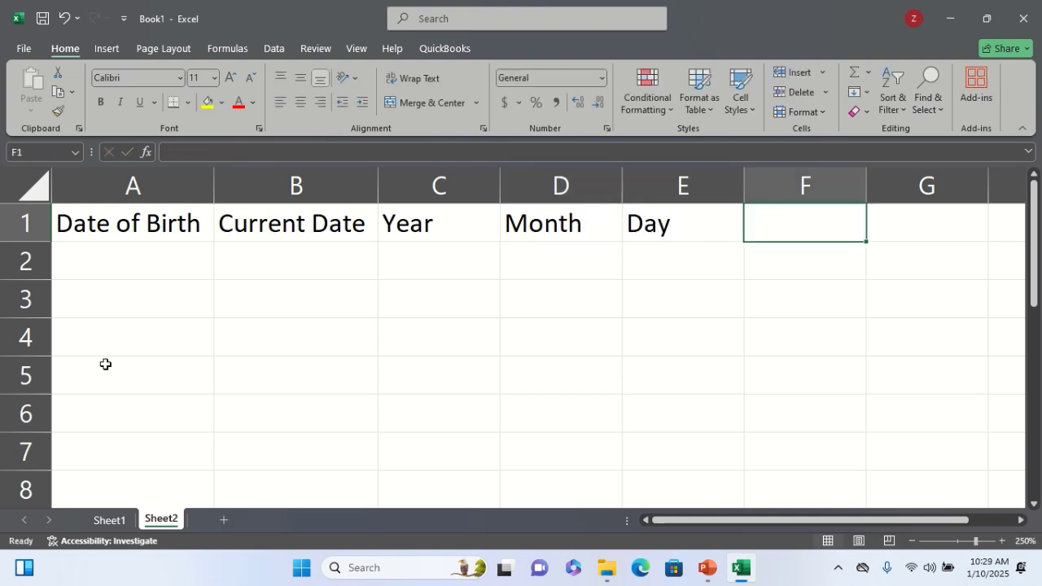
text(Weekday)
key(Return)
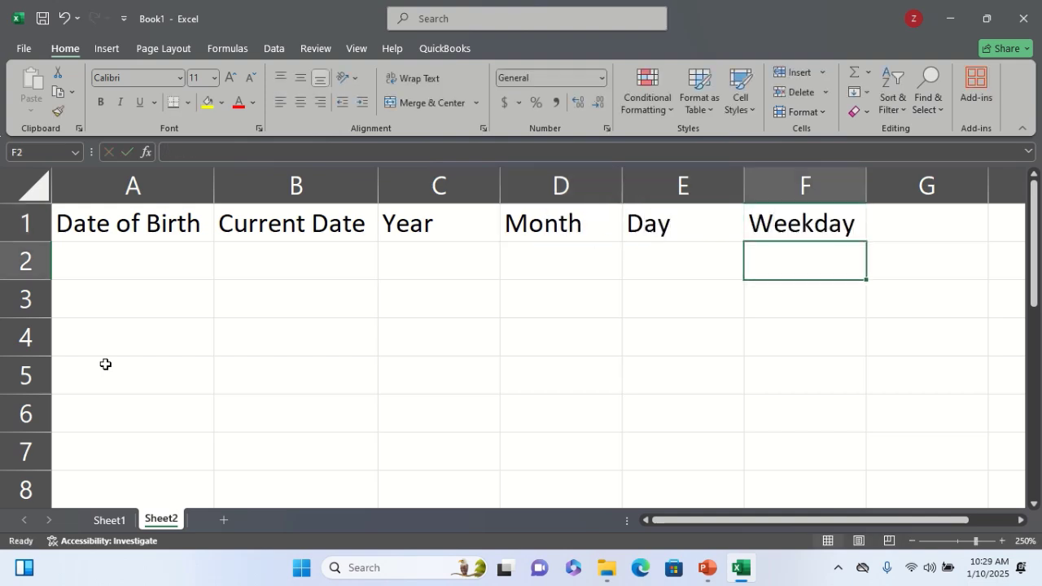
Start a second heading row with "Years", "Months" and "Days" in cells A4, B4 and C4
key(Down)
key(Down)
key(Left)
key(Left)
key(Left)
key(Left)
key(Left)
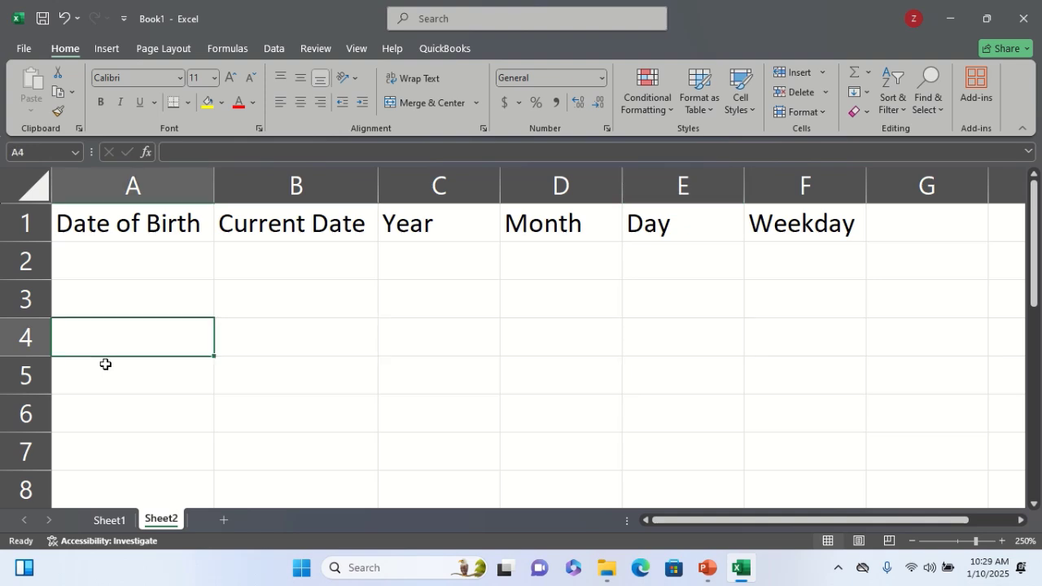
text(Years)
key(Tab)
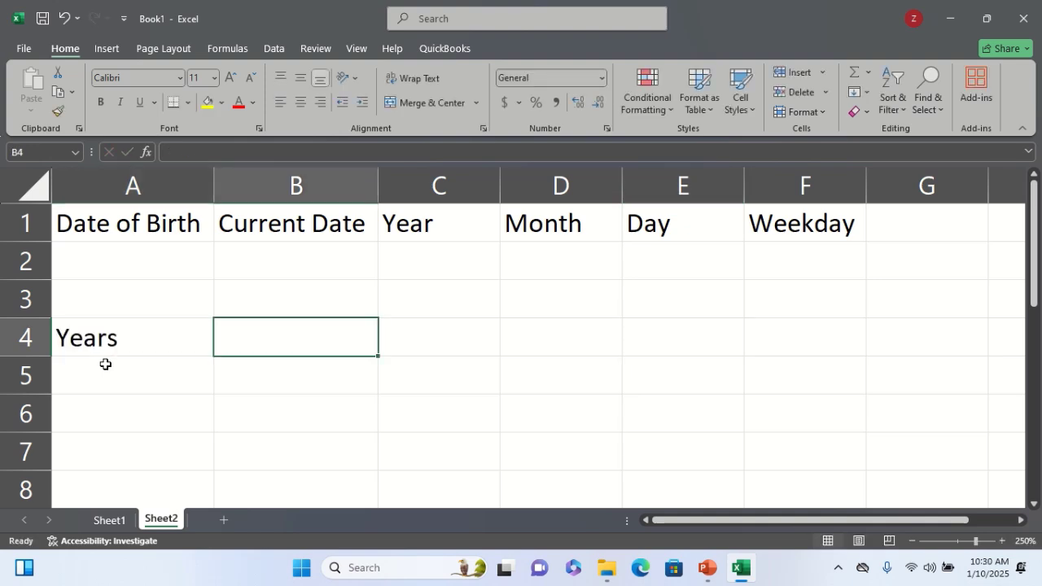
text(Months)
key(Tab)
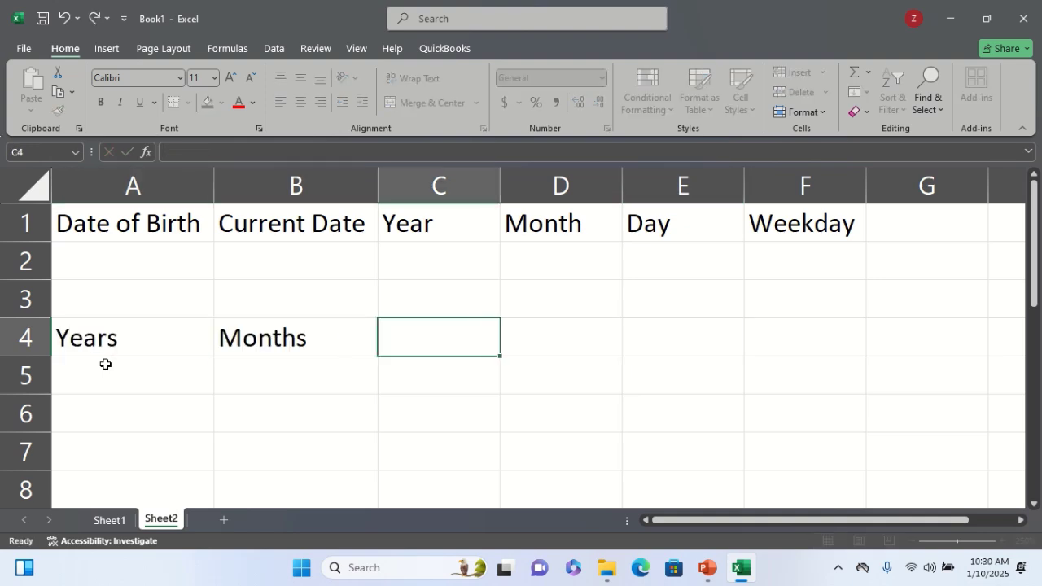
text(Days)
key(Tab)
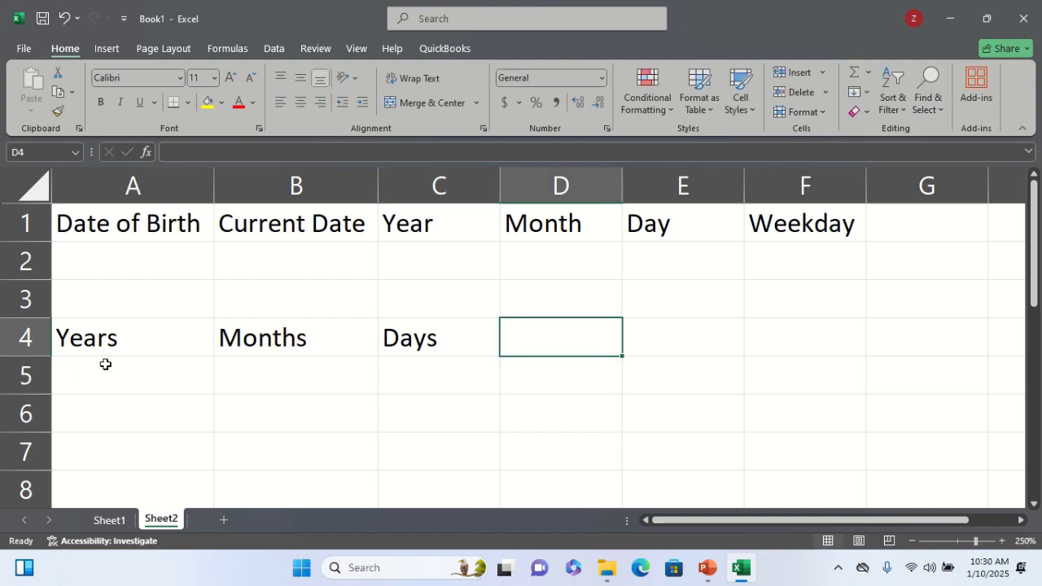
Enter the headings "Hours", "Minutes" and "Seconds" in cells D4, E4 and F4
text(Hours)
key(Tab)
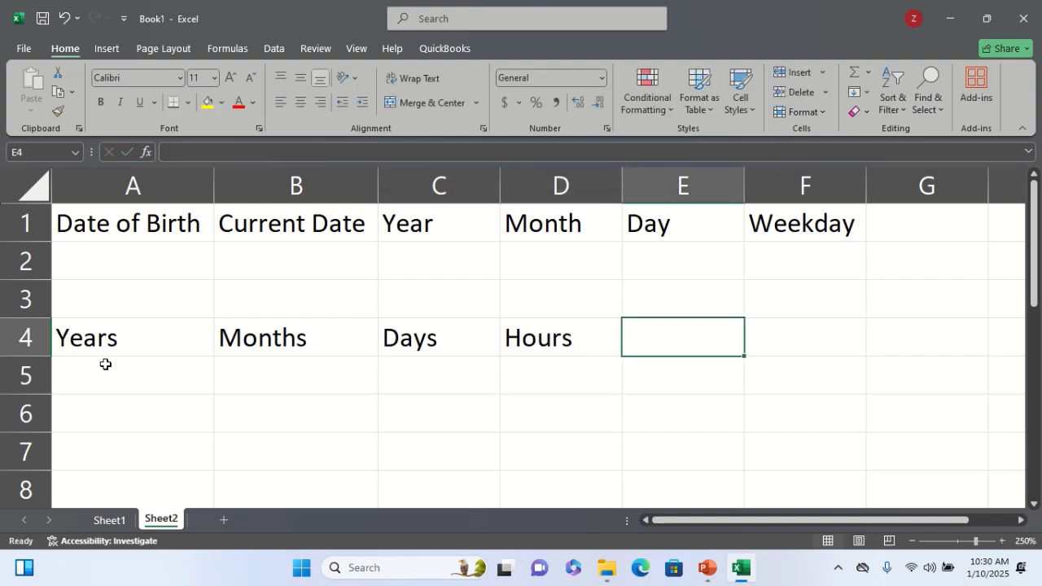
text(Minutes)
key(Tab)
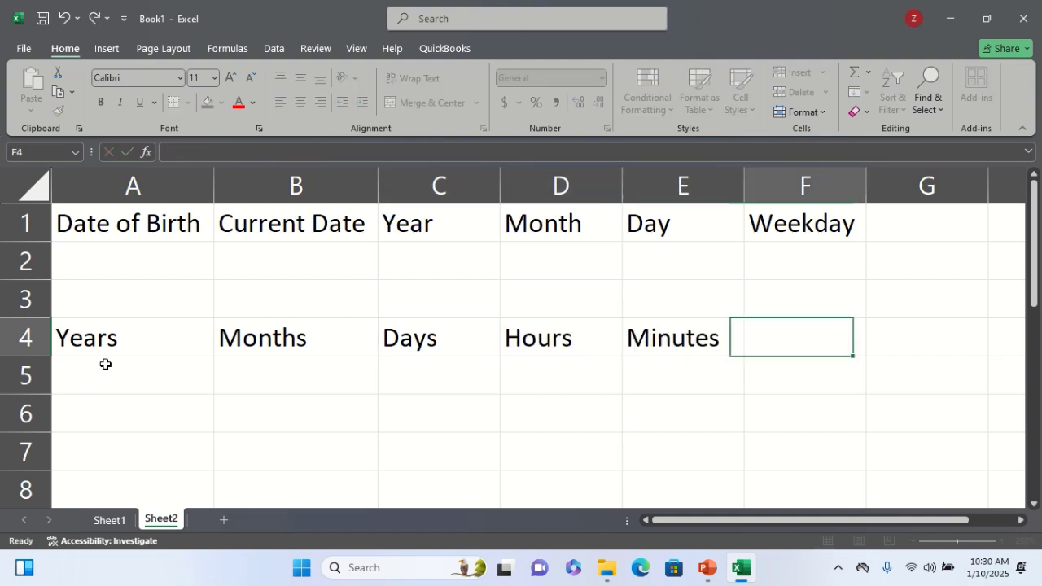
text(Seconds)
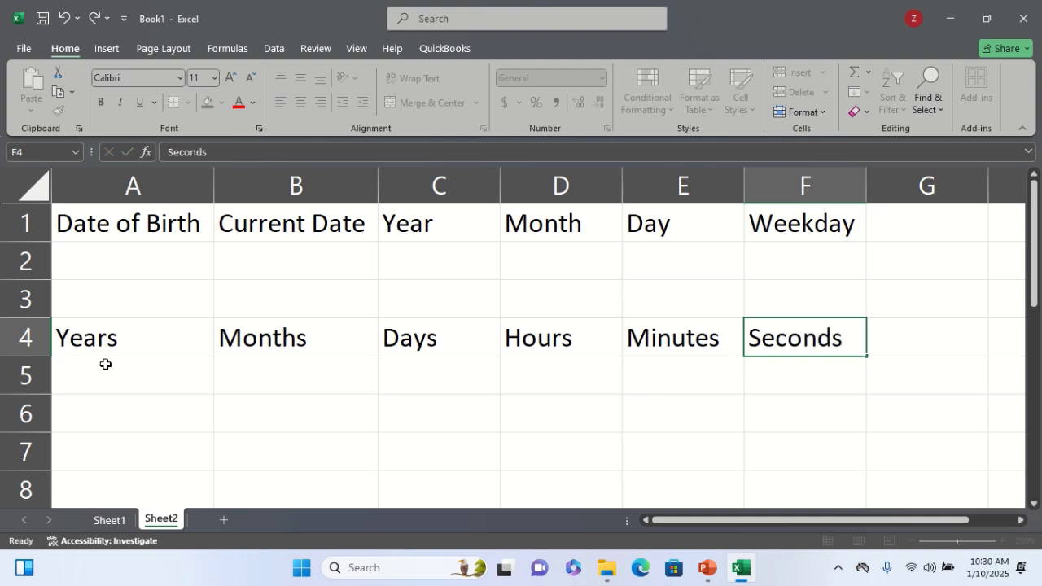
Merge the range C7:D8 across, so that columns C and D are joined separately in rows 7 and 8
key(Down)
key(Down)
key(Down)
key(Down)
key(Left)
key(Left)
key(Left)
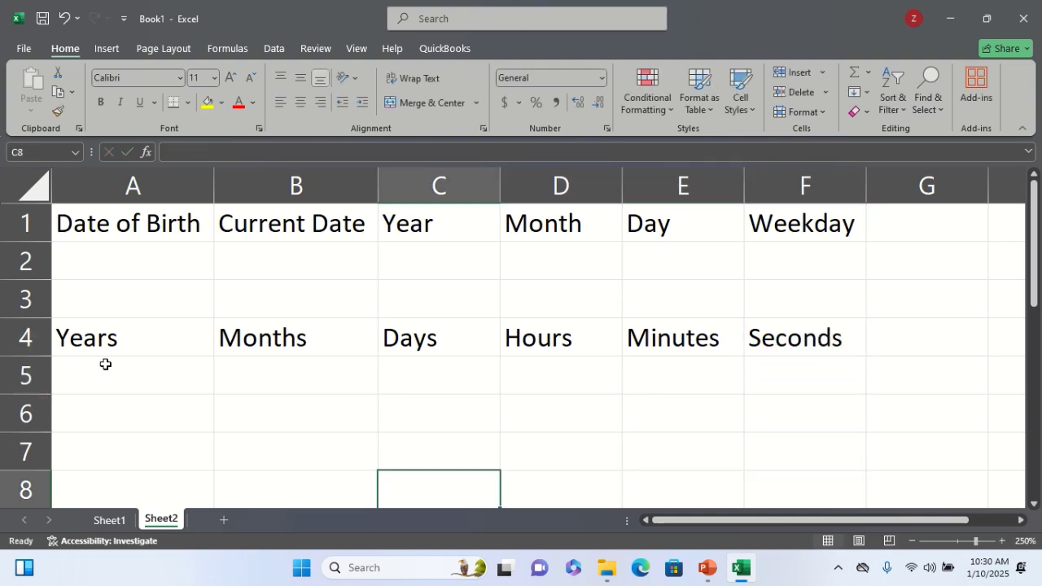
key(Up)
key(shift+Right)
key(shift+Down)
key(shift+Down)
key(shift+Down)
key(shift+Down)
key(shift+Down)
key(shift+Down)
key(shift+Down)
key(shift+Down)
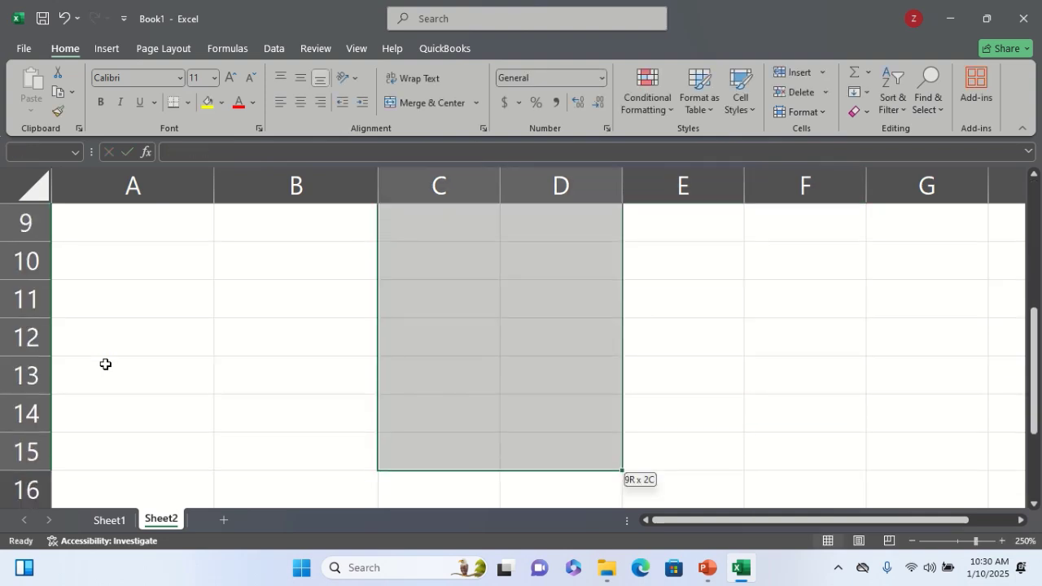
key(shift+Up)
key(shift+Up)
key(shift+Up)
key(shift+Up)
key(shift+Up)
key(shift+Up)
key(shift+Up)
key(shift+Up)
key(shift+Down)
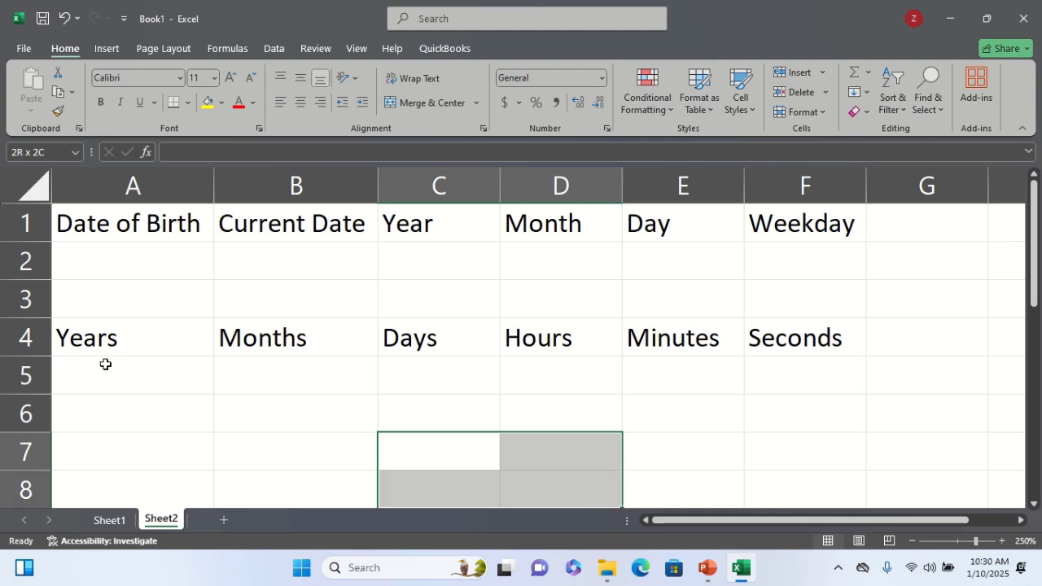
scroll(563, 346, down, 1)
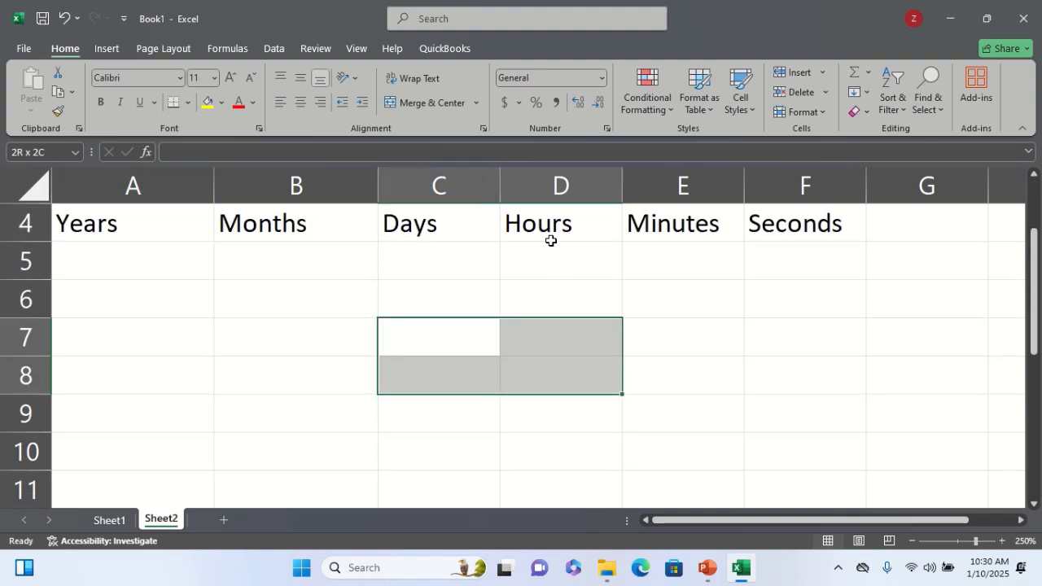
click(477, 103)
click(474, 143)
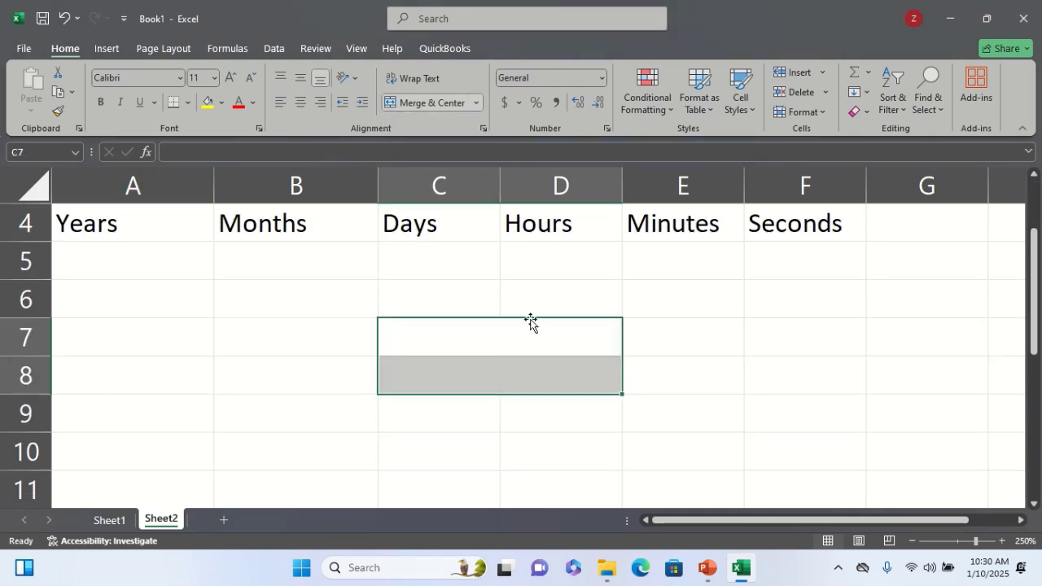
Enter the heading "Exact Date of Birth" in the merged cell C7
click(531, 349)
key(Down)
key(Up)
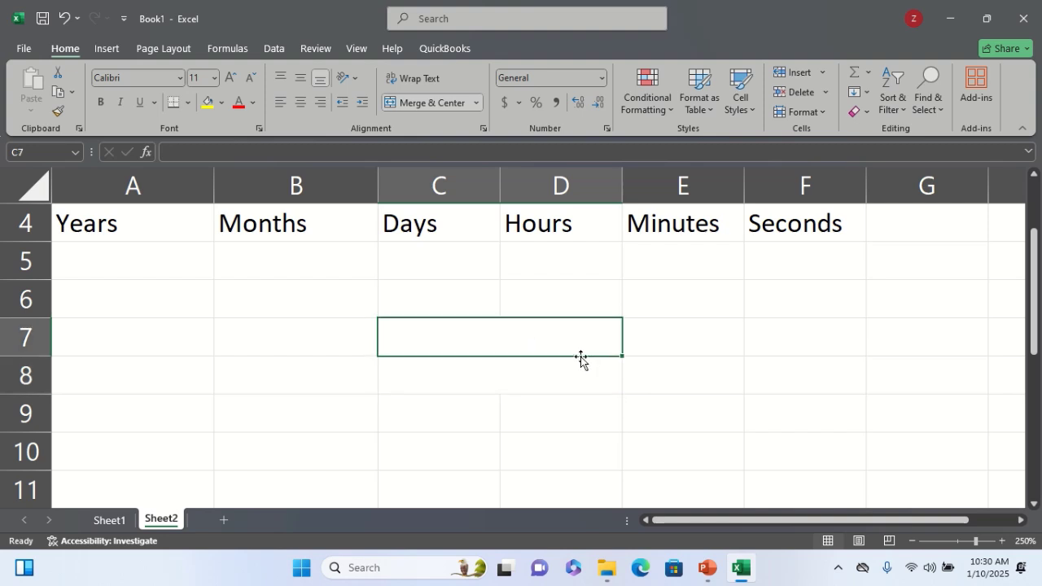
text(Exact )
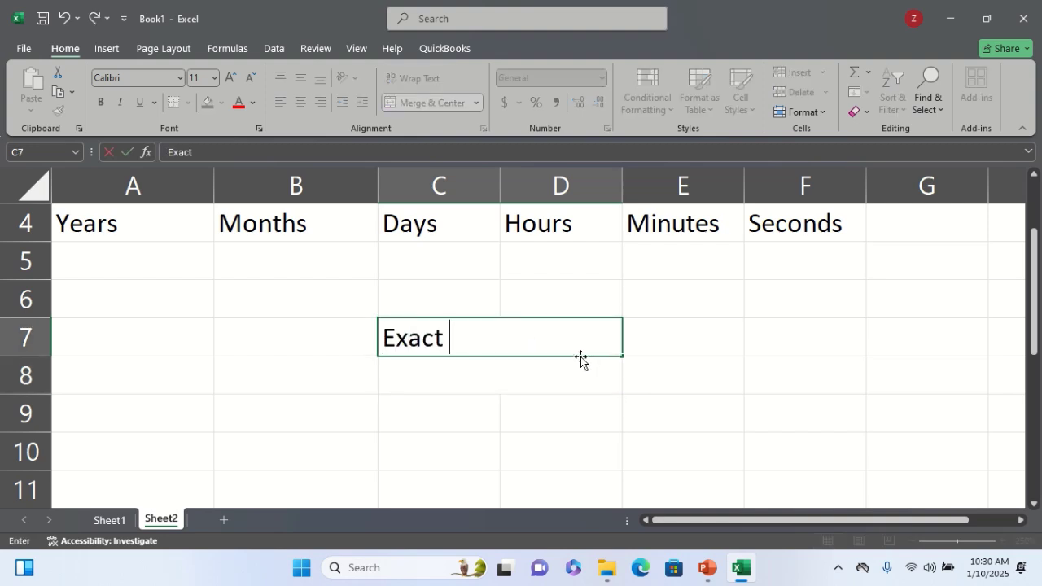
text(Date of )
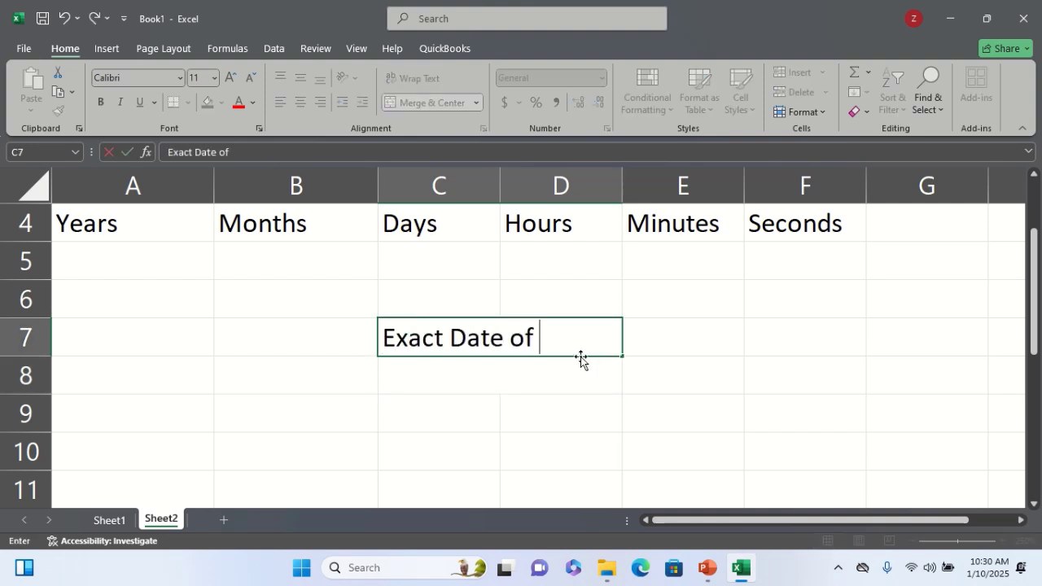
text(Birth)
click(617, 403)
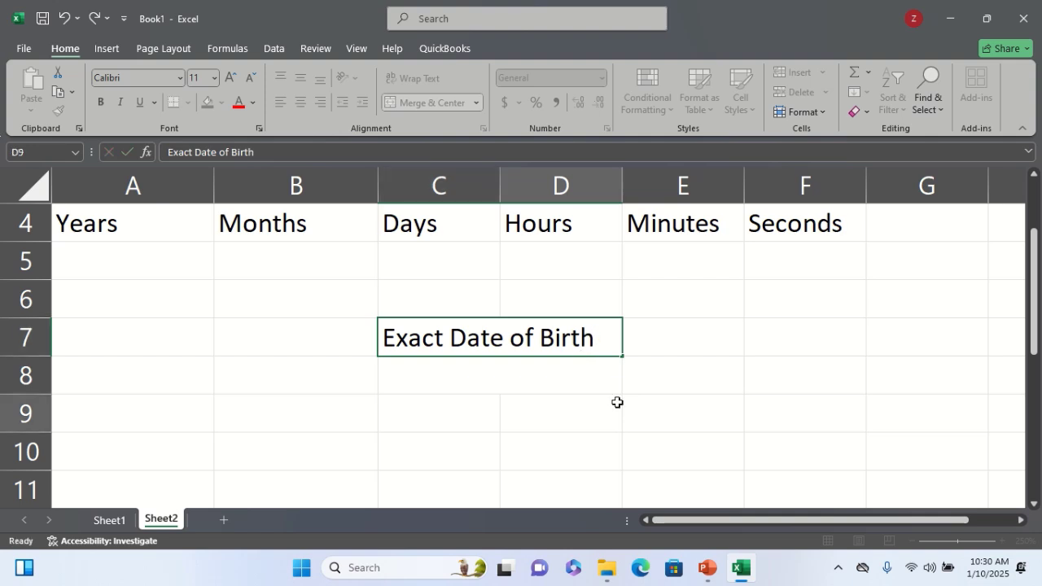
Center the contents of A1:F2, A4:F5 and C7:D8 and apply all borders to these ranges
scroll(616, 403, down, 4)
drag(110, 208, 583, 211)
click(123, 211)
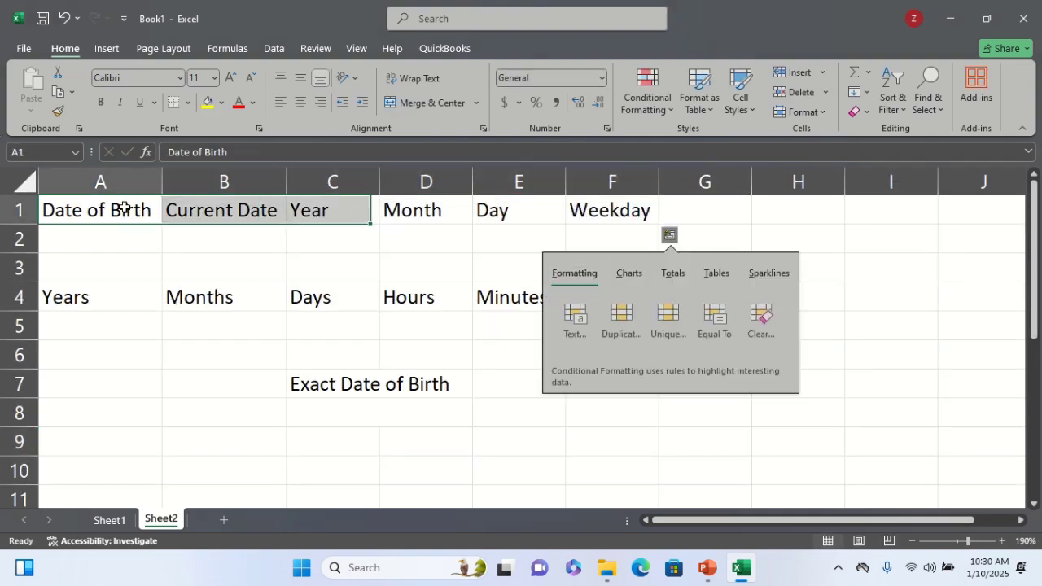
drag(130, 216, 616, 253)
drag(123, 295, 614, 331)
drag(467, 374, 438, 408)
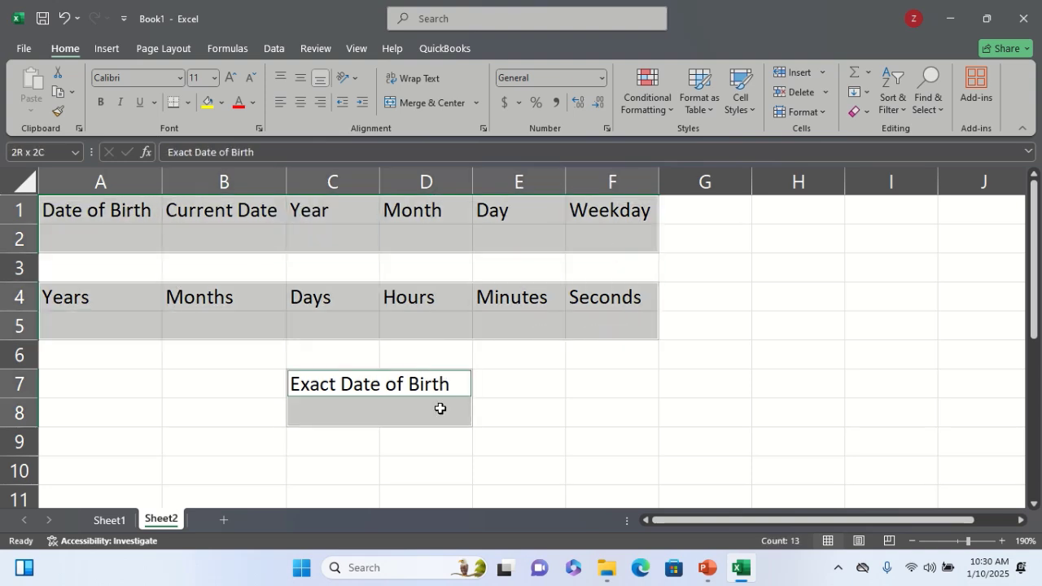
click(301, 102)
click(187, 102)
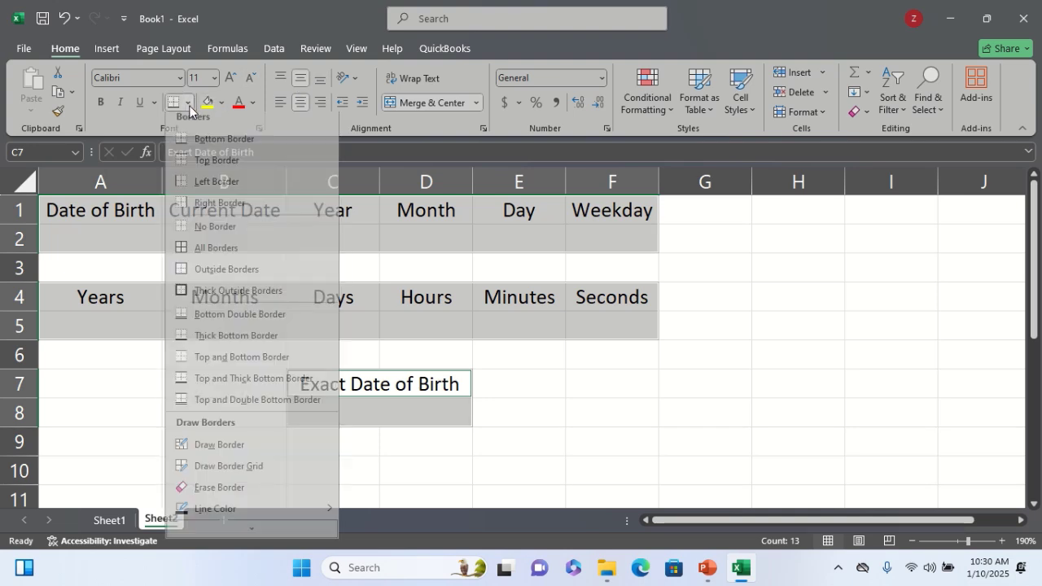
click(215, 254)
Fill the heading cells A1:F1, A4:F4 and merged C7 with yellow
drag(106, 209, 583, 215)
drag(135, 285, 616, 300)
ctrl+click(425, 376)
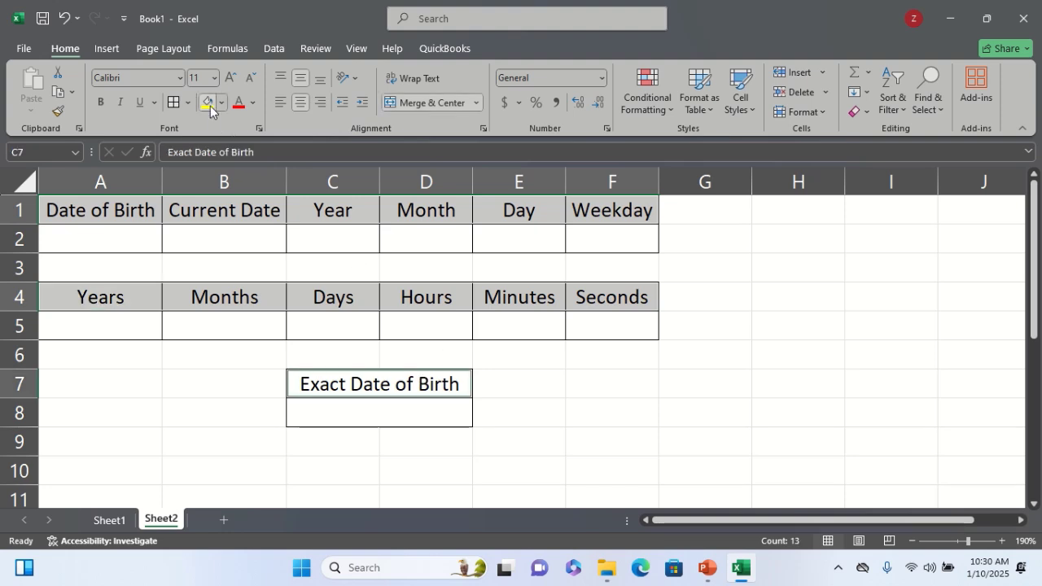
click(209, 103)
Hide the gridlines on Sheet2
click(357, 48)
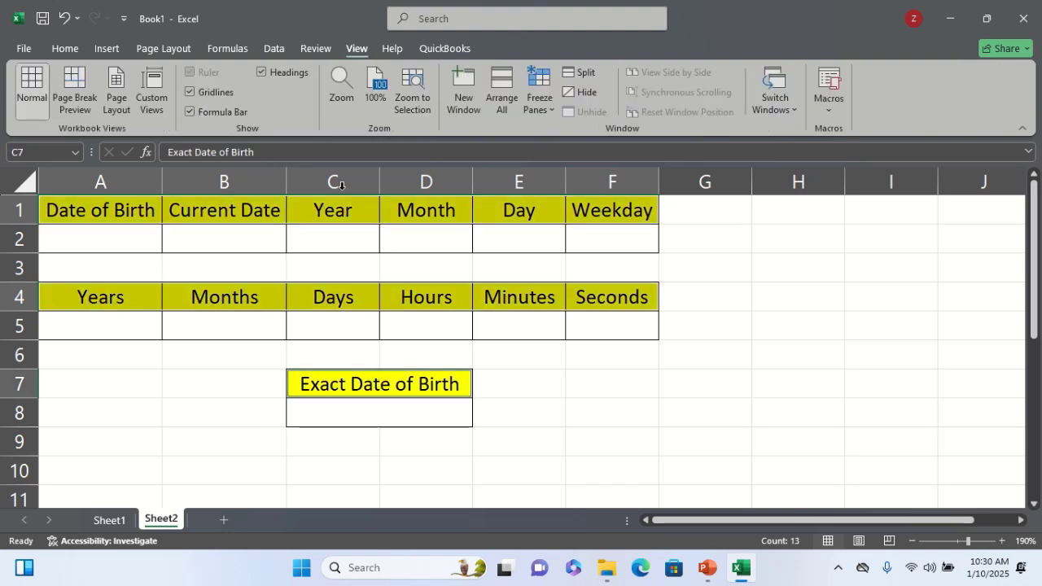
click(190, 91)
ctrl+scroll(434, 349, up, 1)
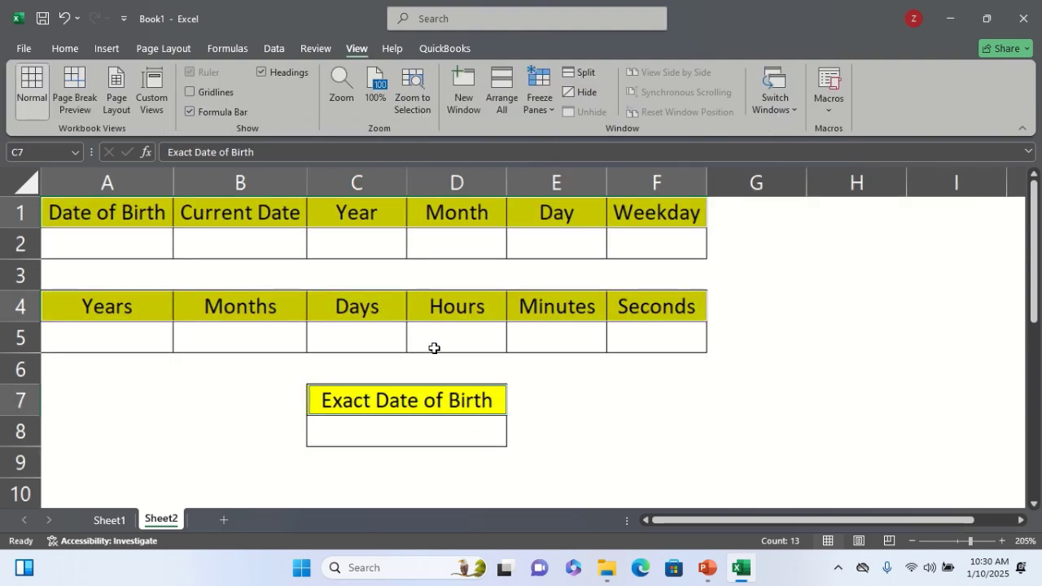
ctrl+scroll(485, 365, up, 2)
click(890, 429)
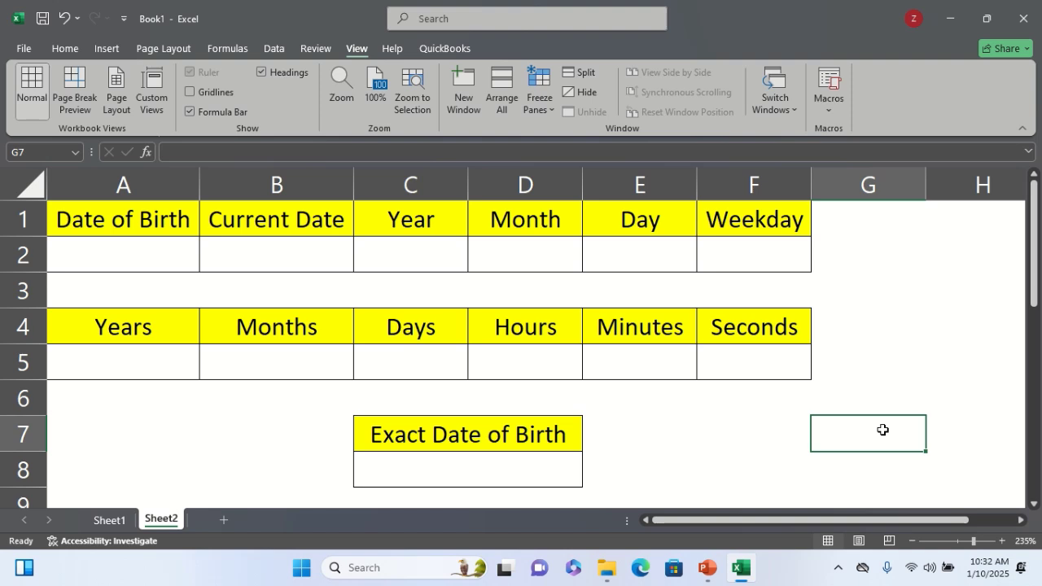
Enter a DATE formula in cell A2 of Sheet2 that gives the date of birth from its year, month and day
key(Left)
key(Left)
key(Left)
key(Left)
key(Left)
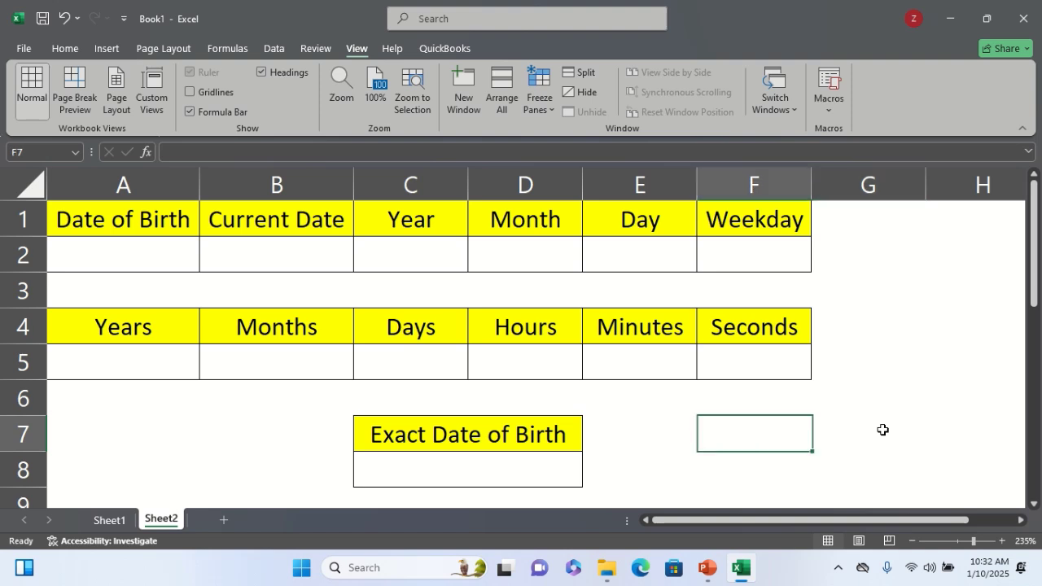
key(Up)
key(Up)
key(Up)
key(Up)
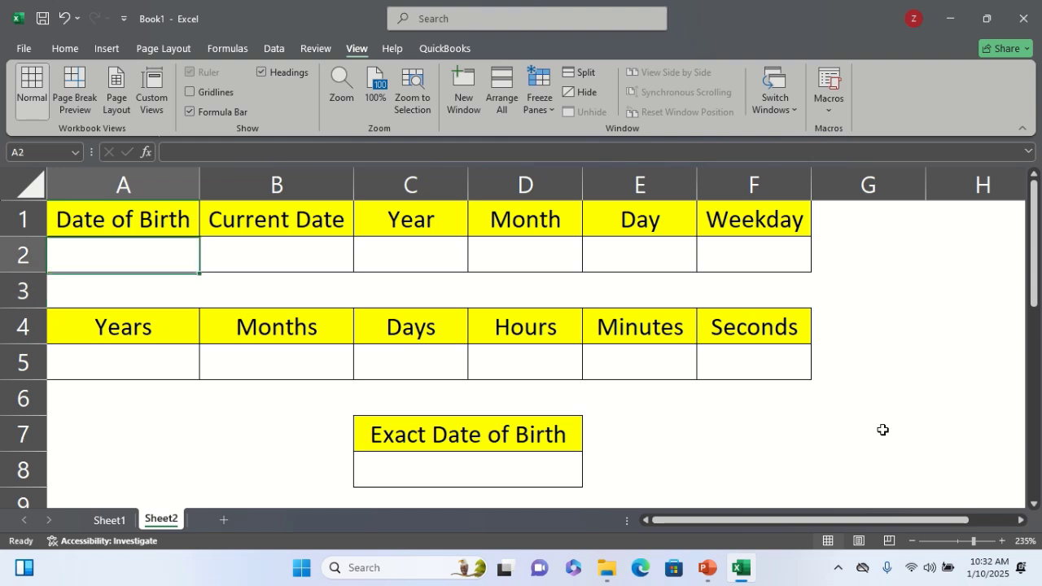
text(=)
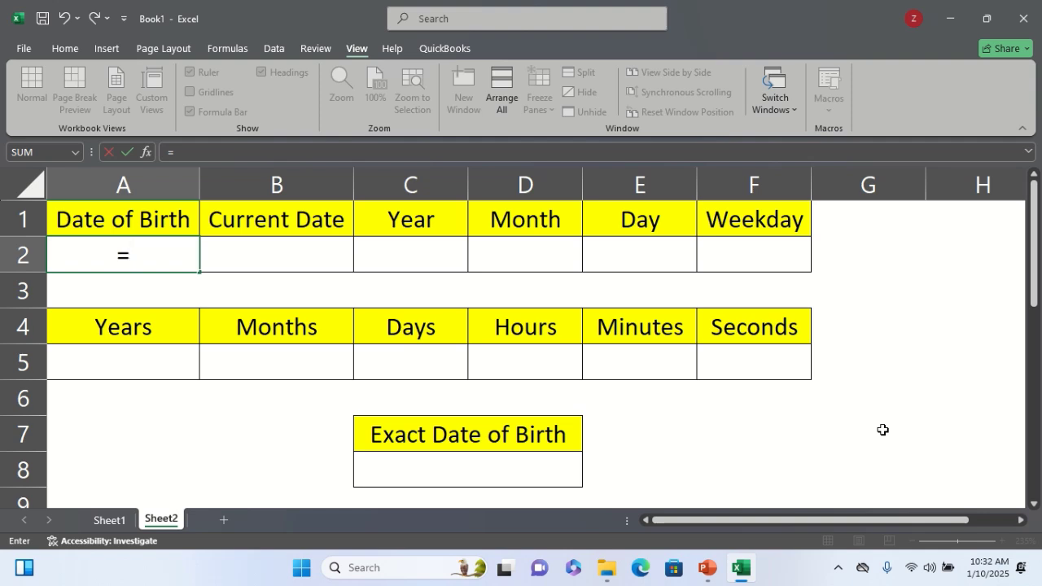
text(date)
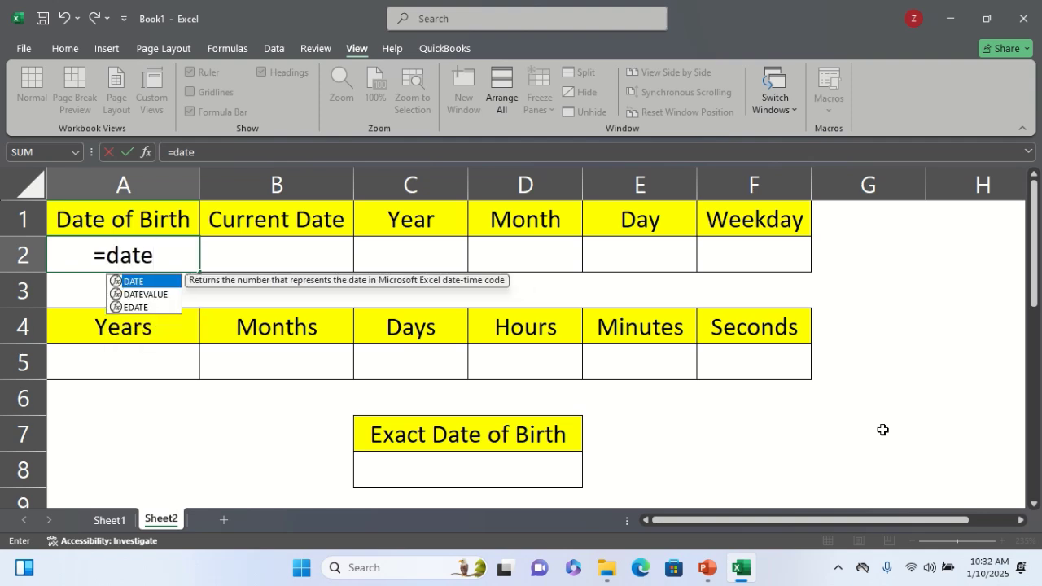
text(()
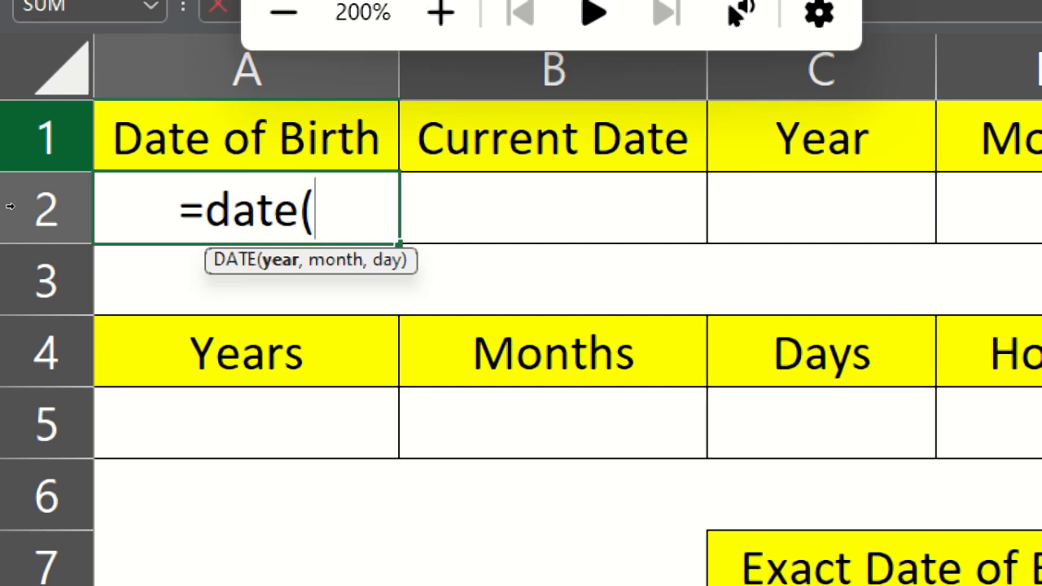
text(200)
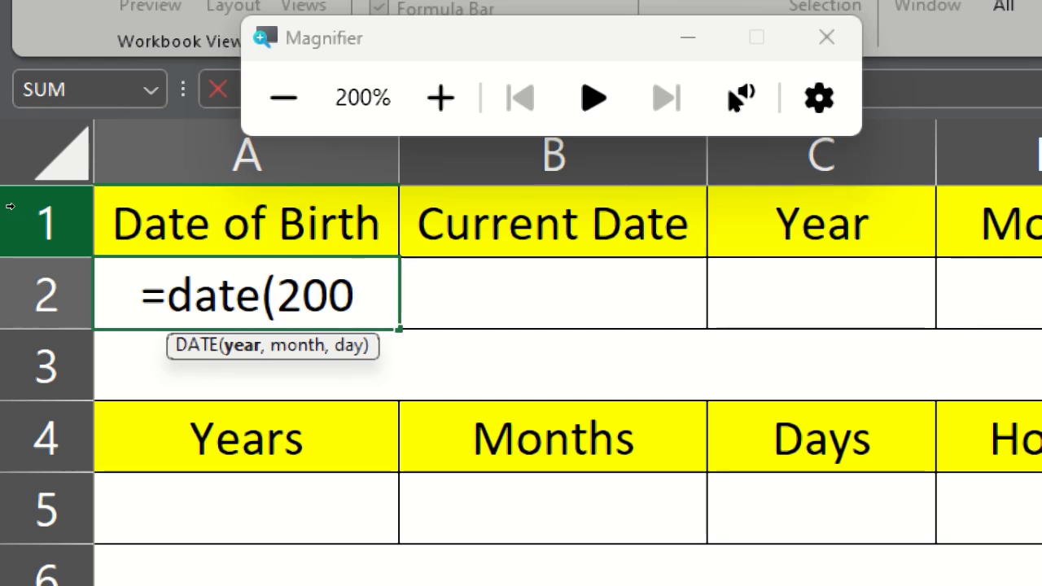
text(4,)
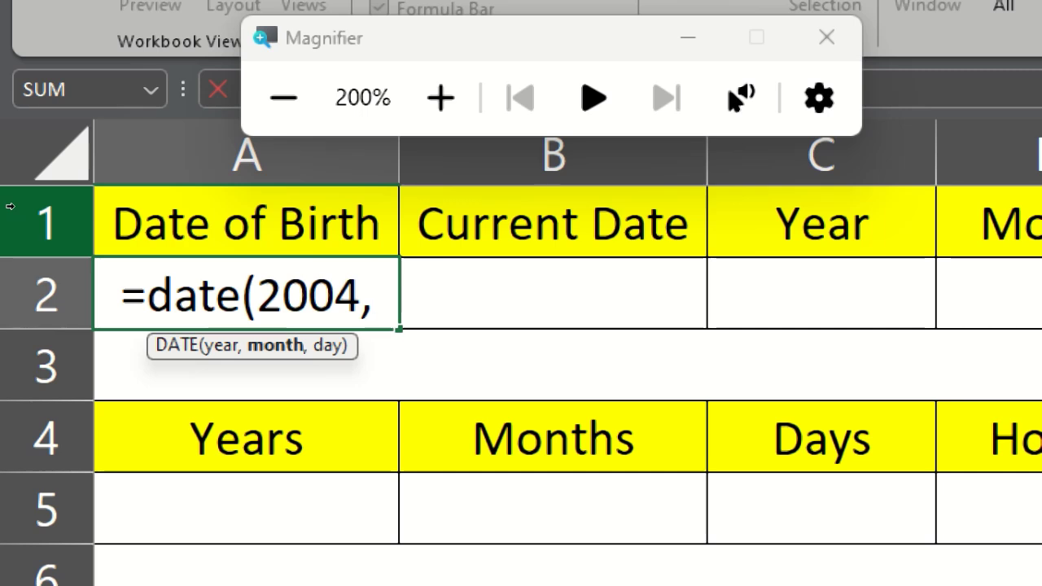
text(12)
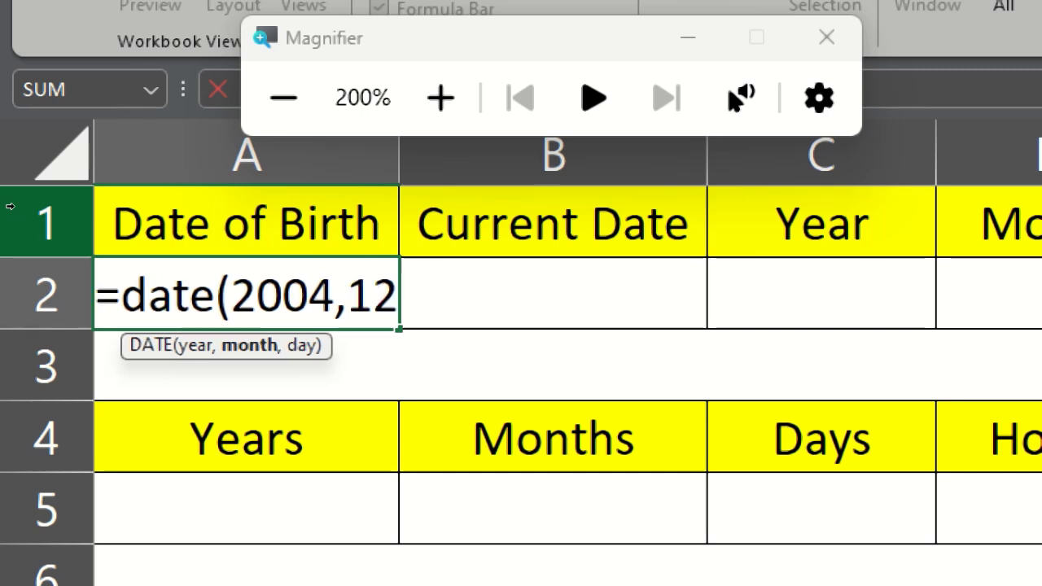
text(,7)
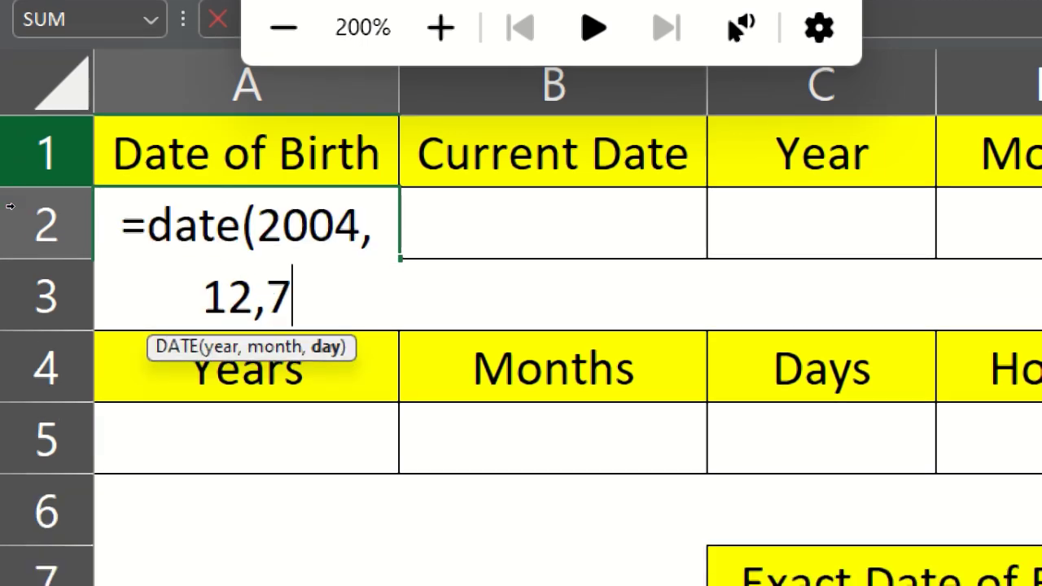
text())
key(Return)
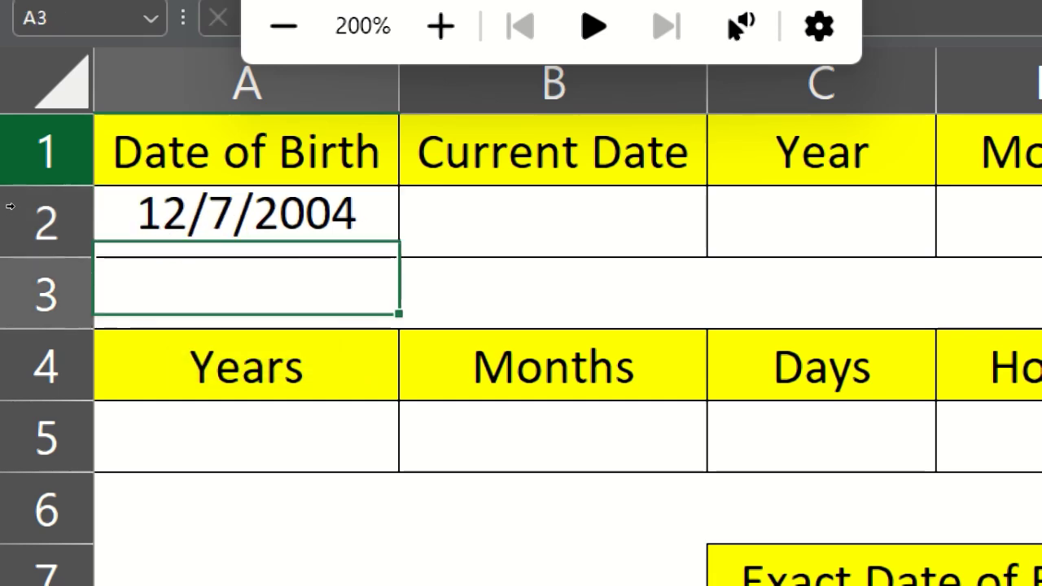
Enter the formula =TODAY() in cell B2 under the Current Date heading
key(Up)
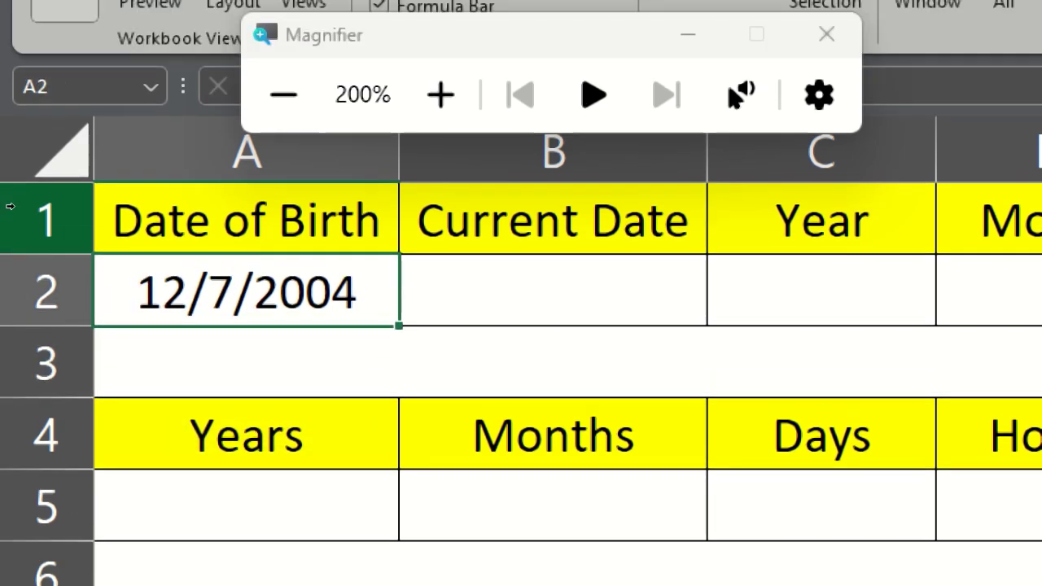
key(Right)
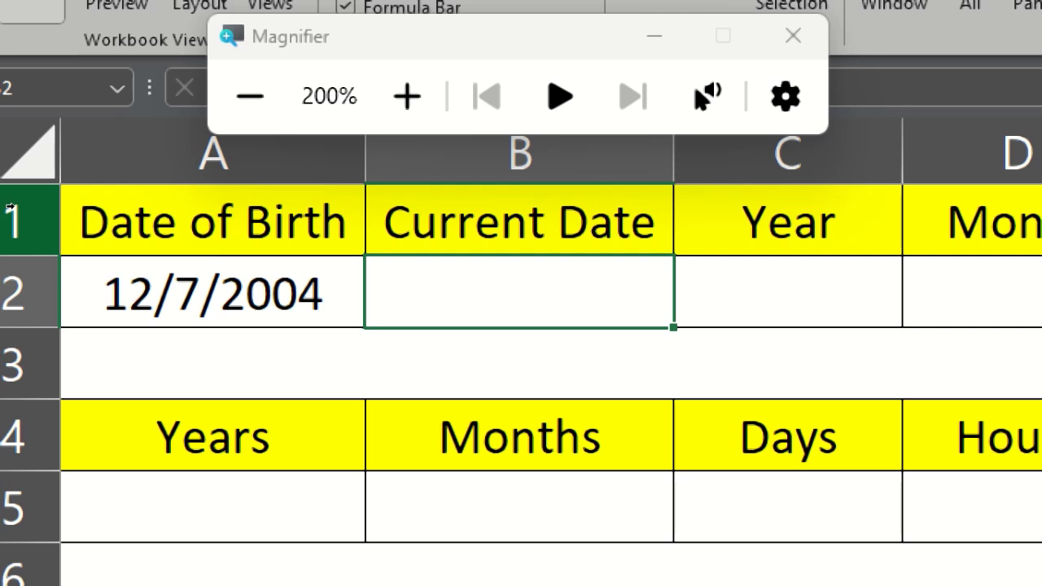
text(=)
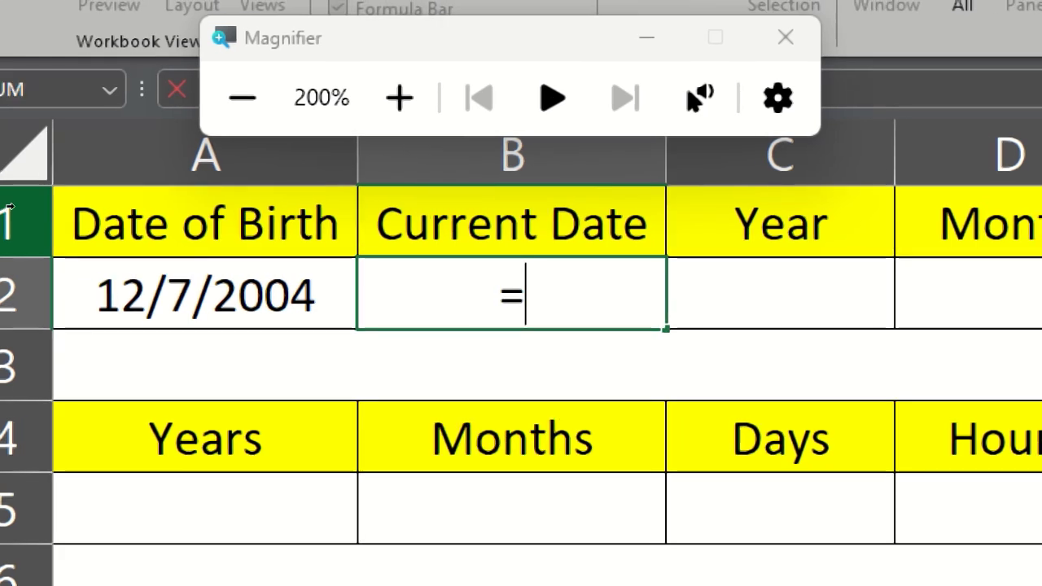
text(today())
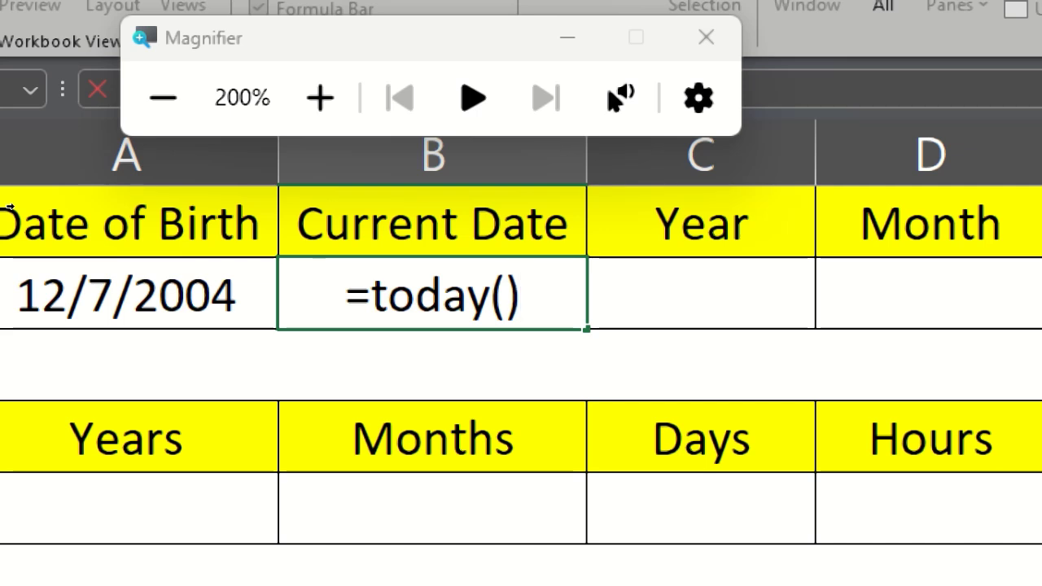
key(Return)
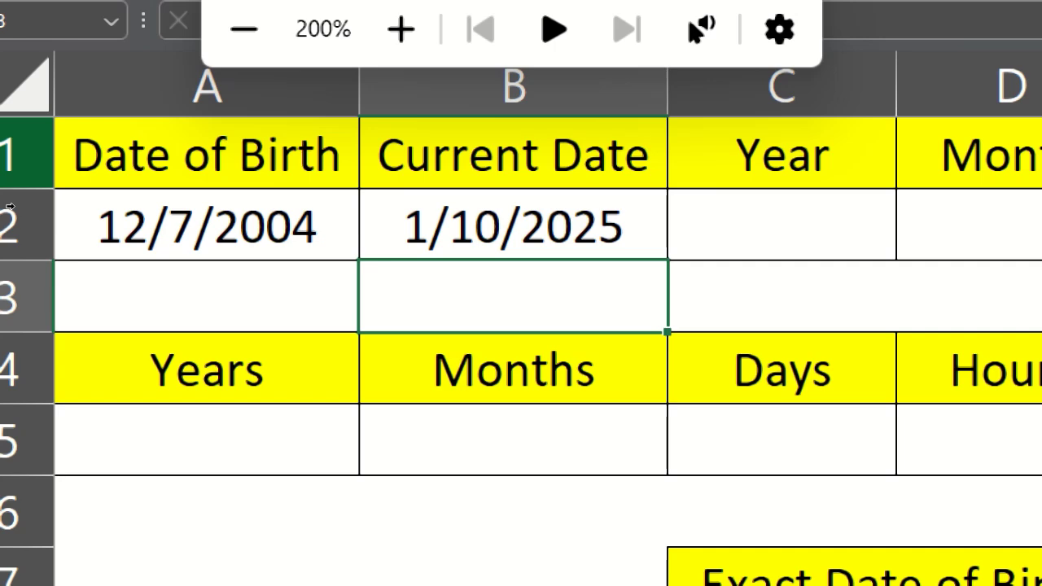
Calculate the completed years of age in cell C2 with the formula =DATEDIF(A2,B2,"Y")
key(Up)
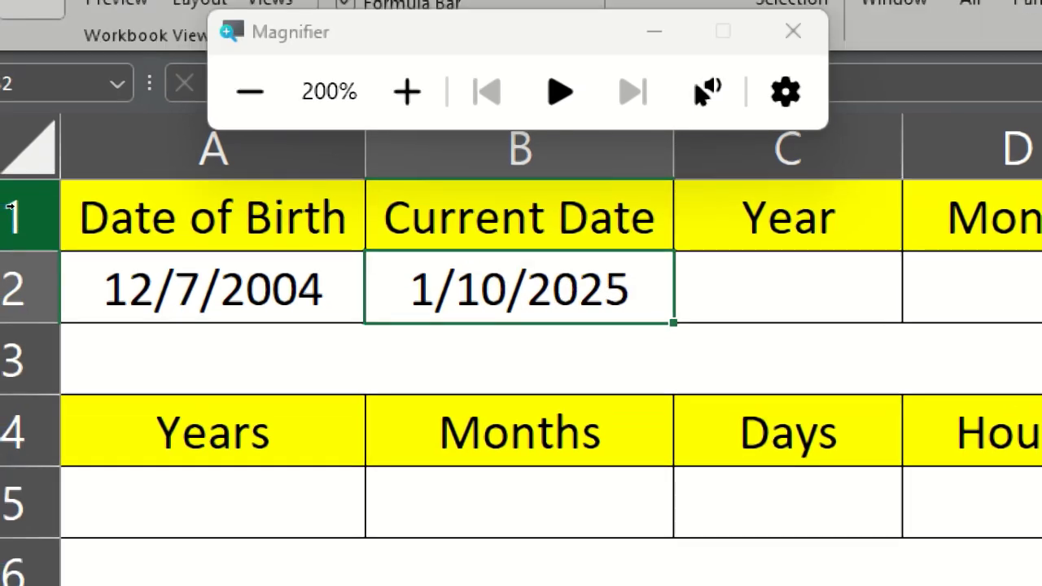
key(Right)
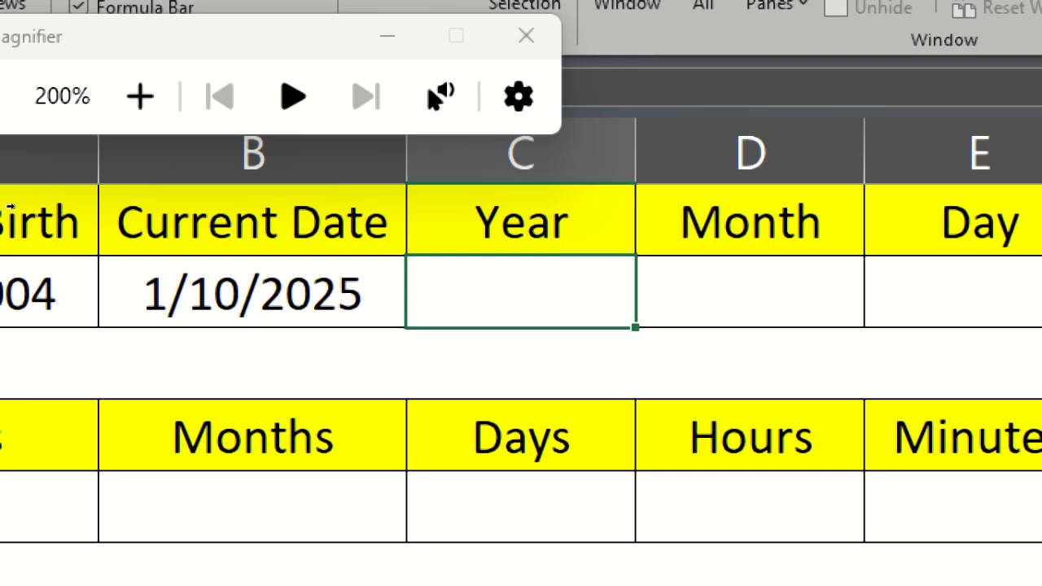
text(=dated)
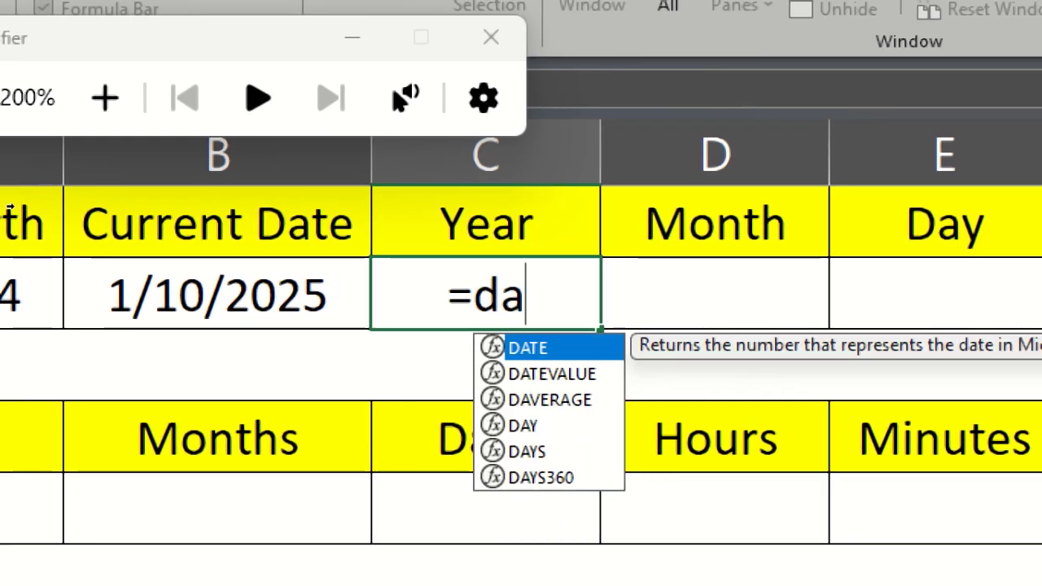
text(if()
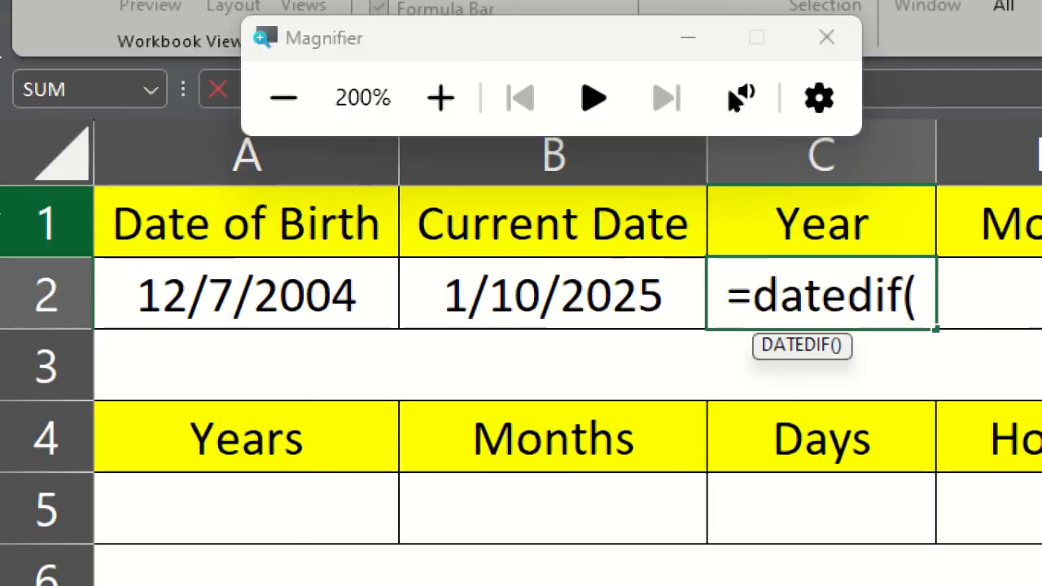
click(145, 261)
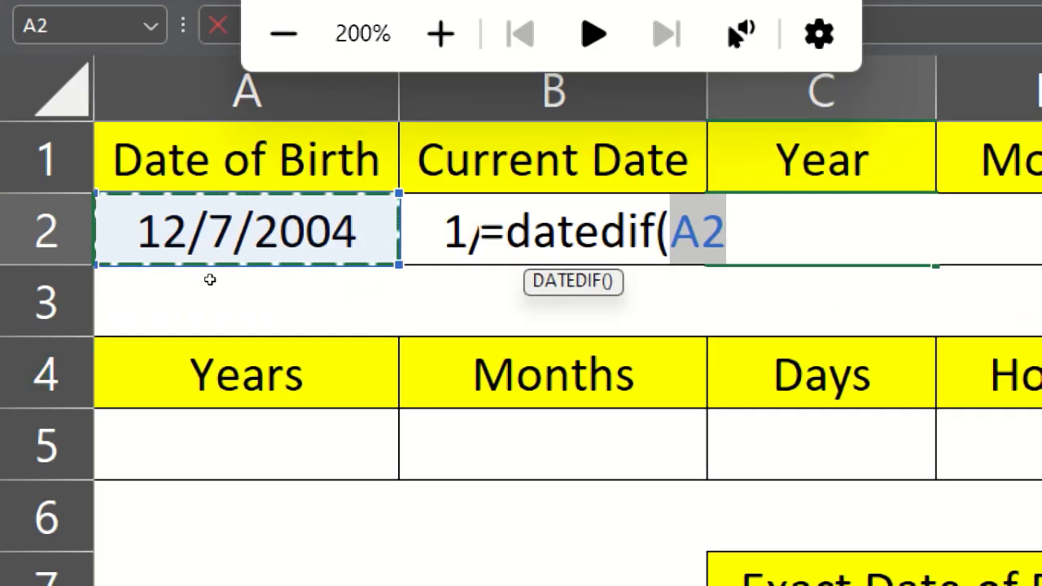
text(,)
click(411, 256)
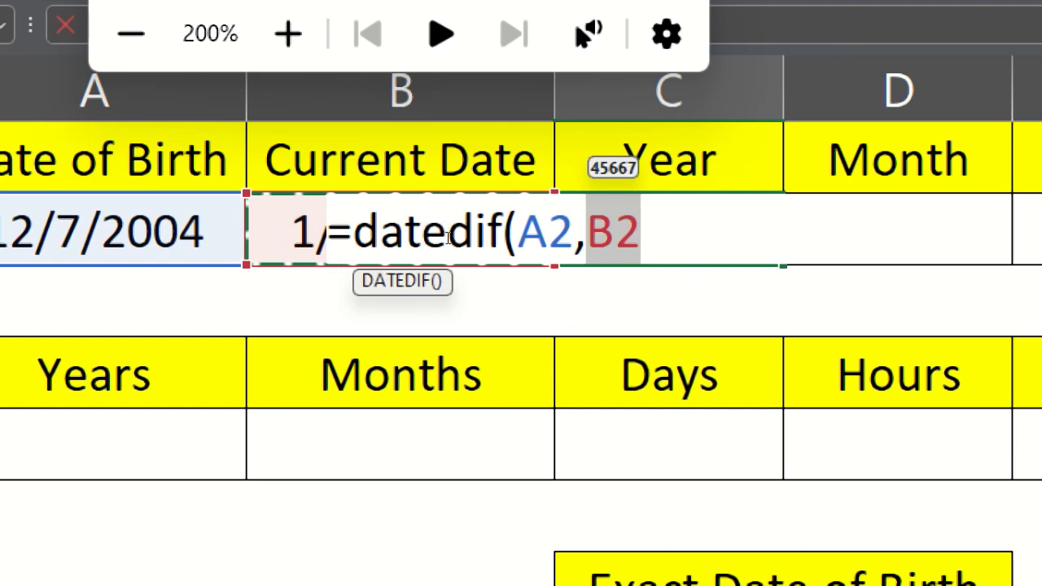
text(,")
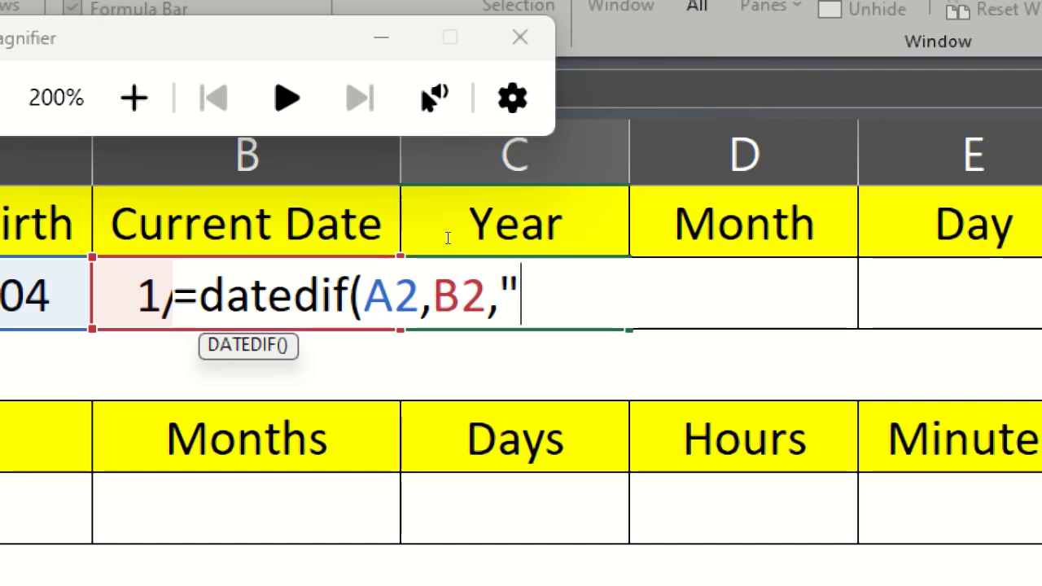
text(Y)
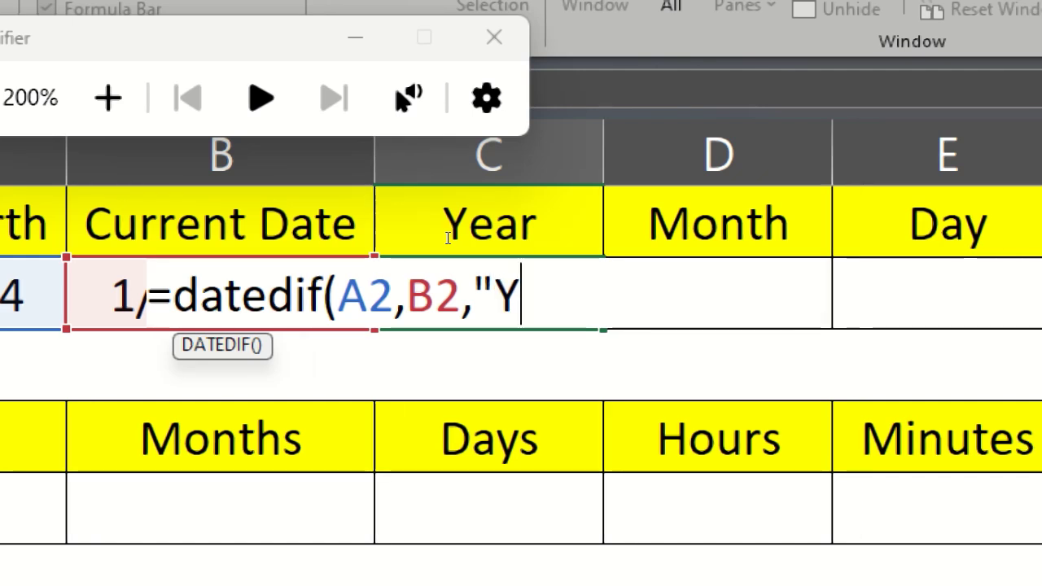
text(")
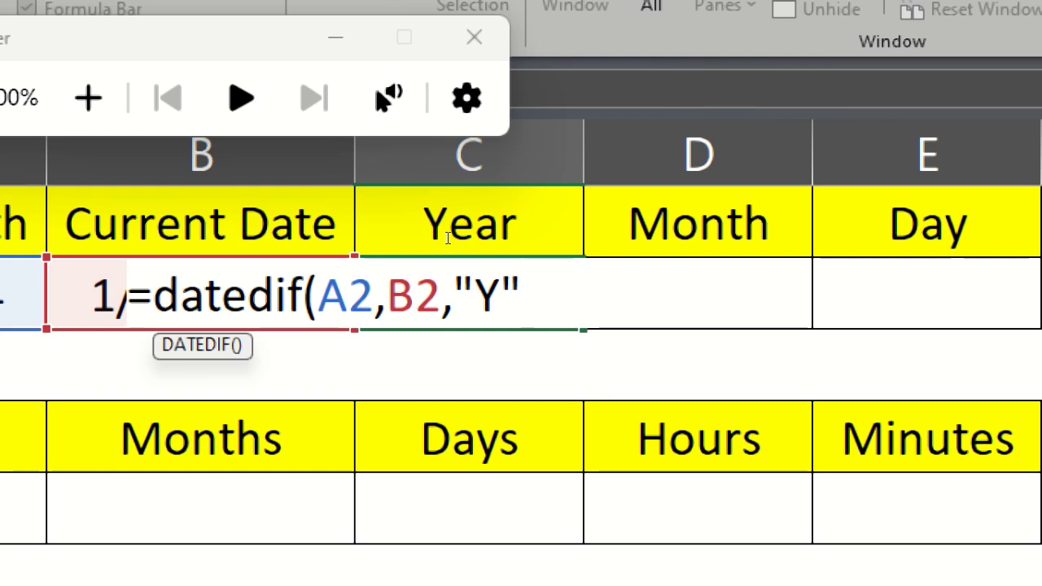
text())
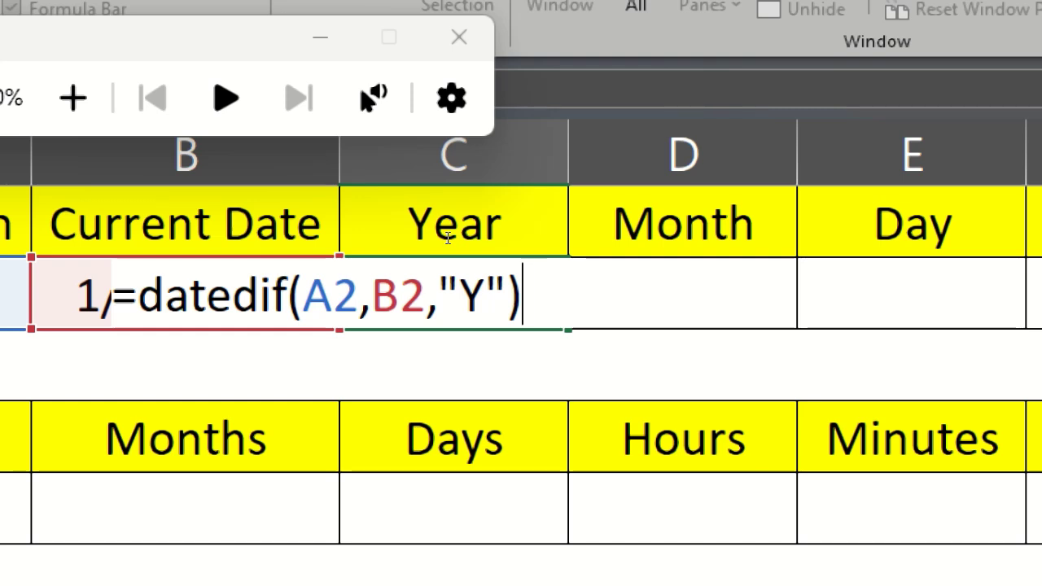
key(Return)
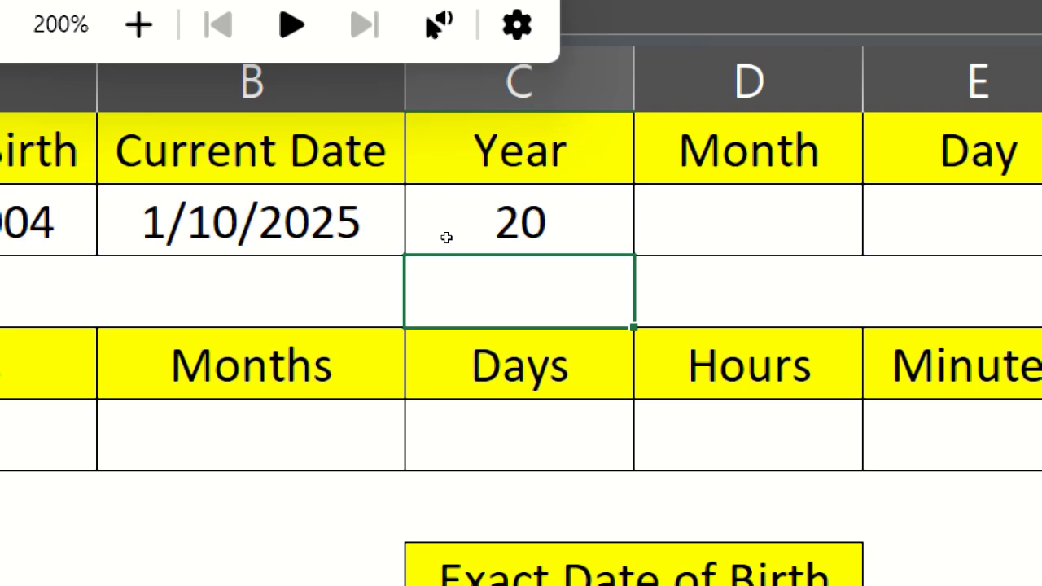
Calculate the months beyond the completed years in cell D2 with the formula =DATEDIF(A2,B2,"YM")
key(Right)
key(Up)
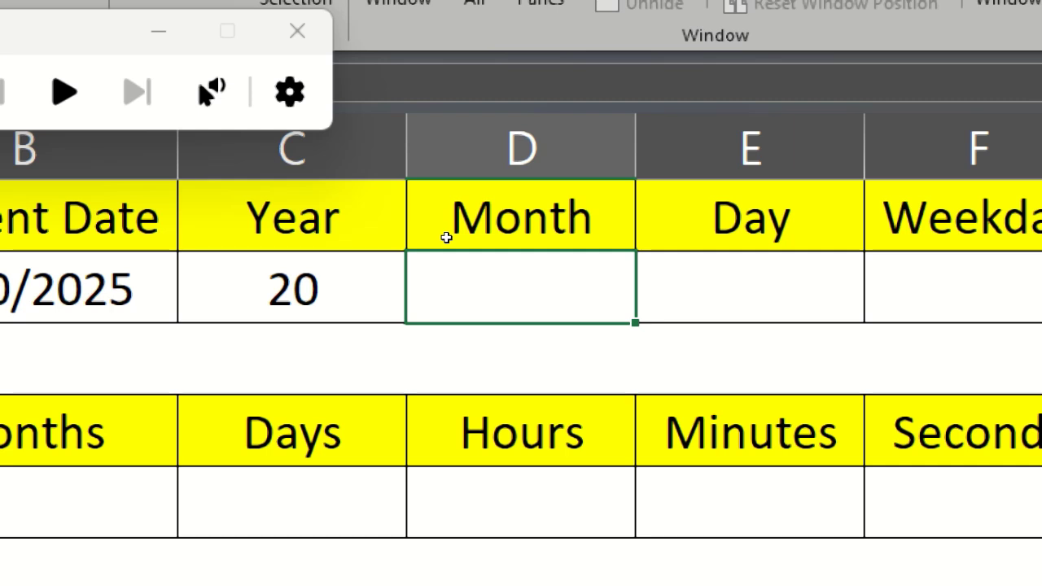
text(=datedif)
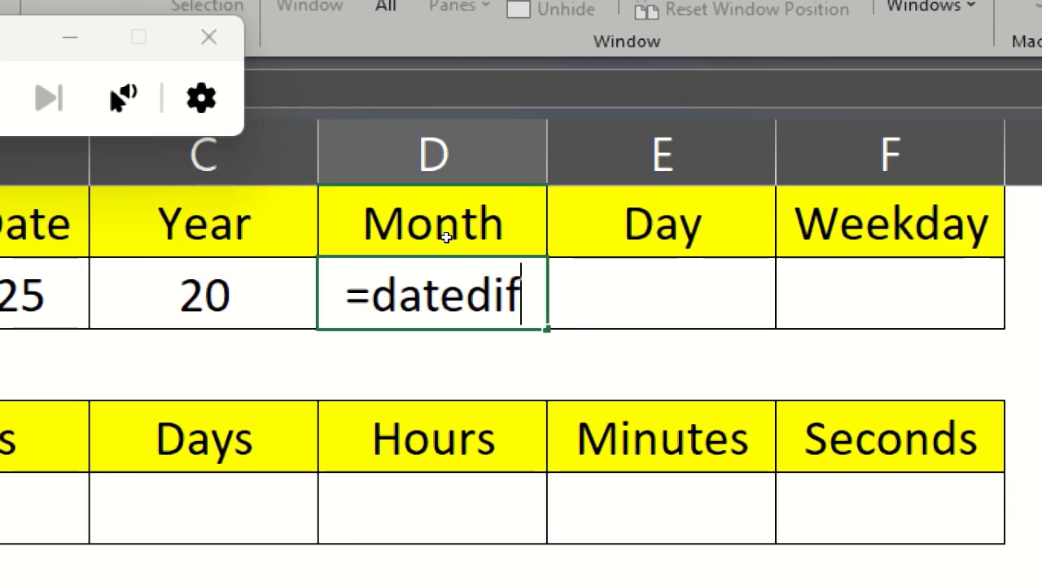
text(()
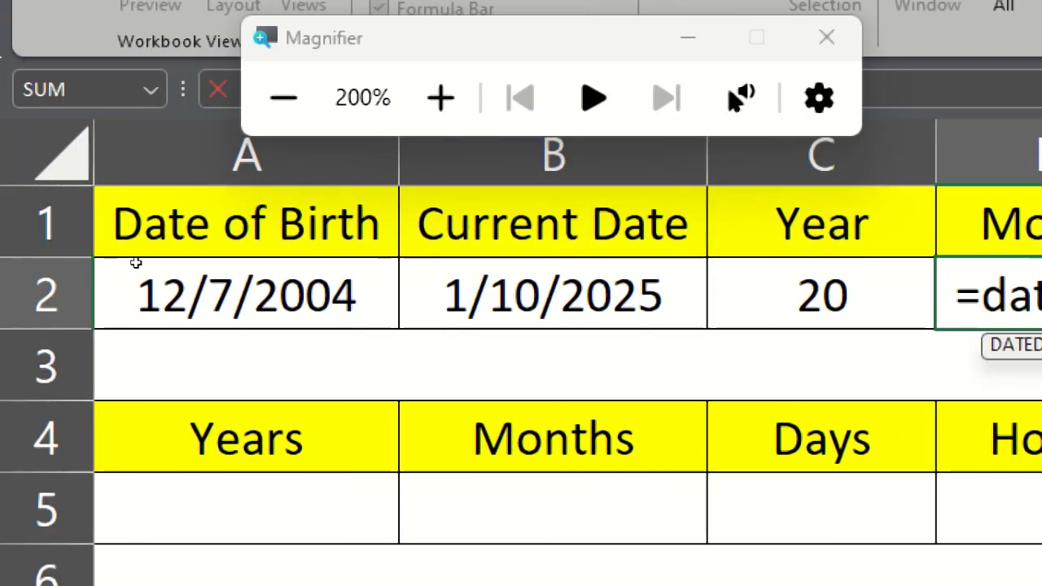
click(131, 264)
text(,)
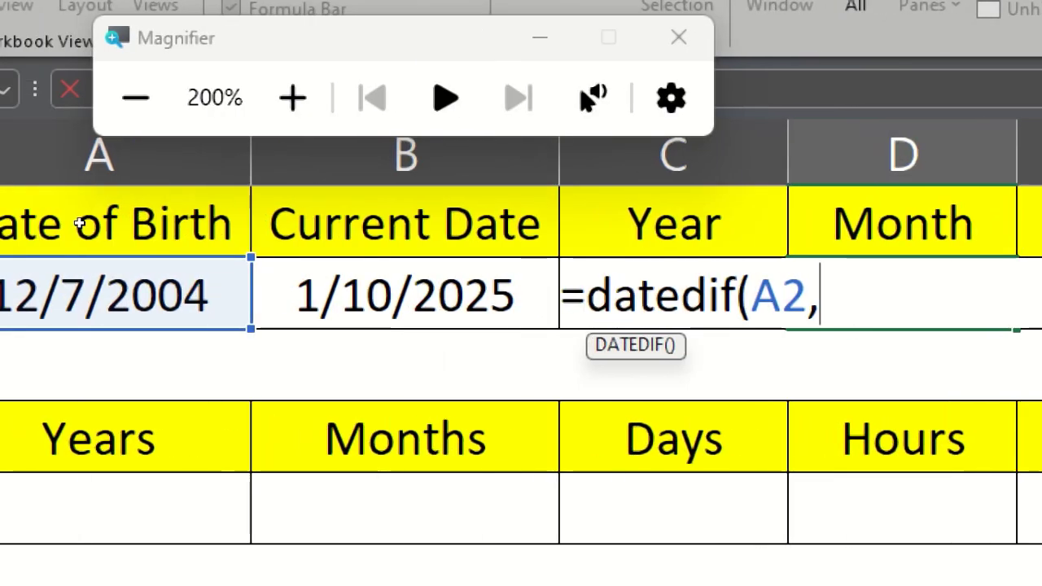
click(227, 279)
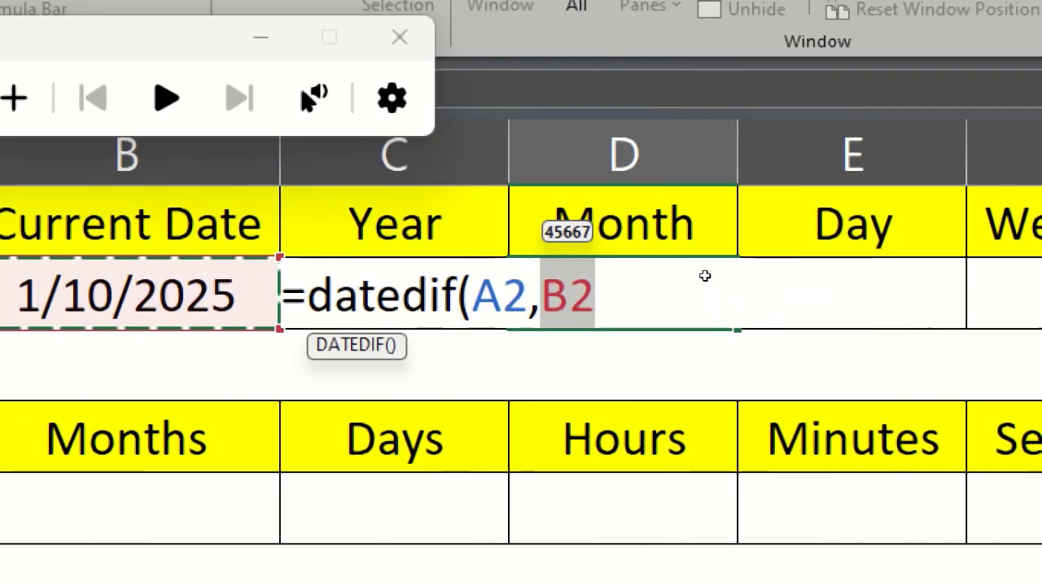
text(,")
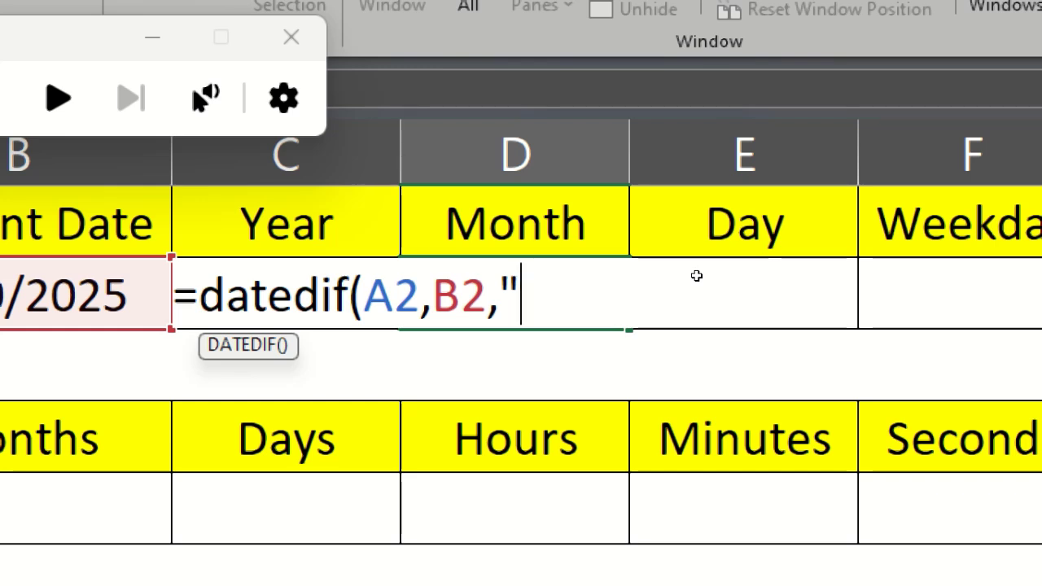
text(Y)
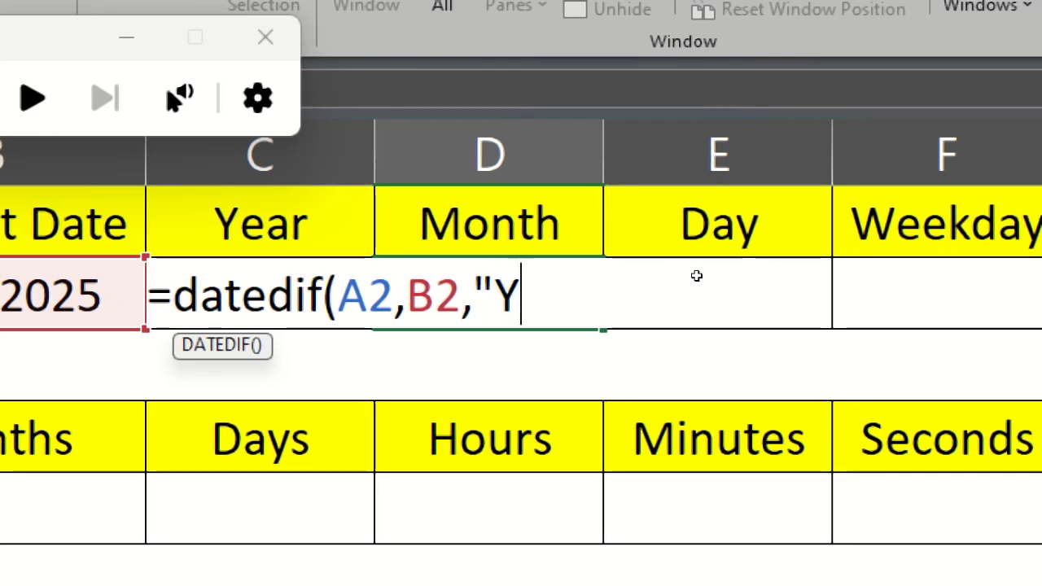
text(M)
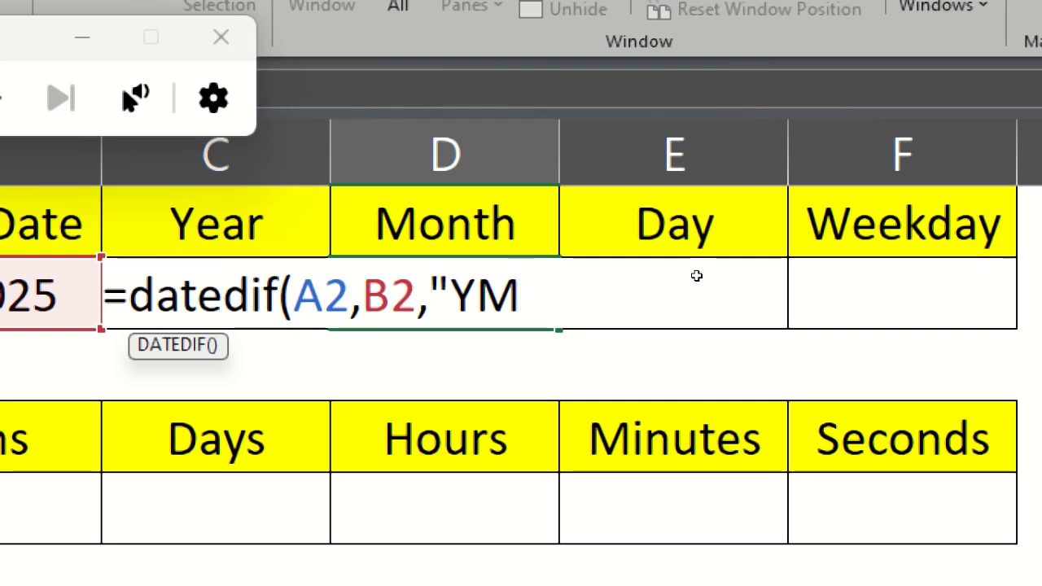
text("))
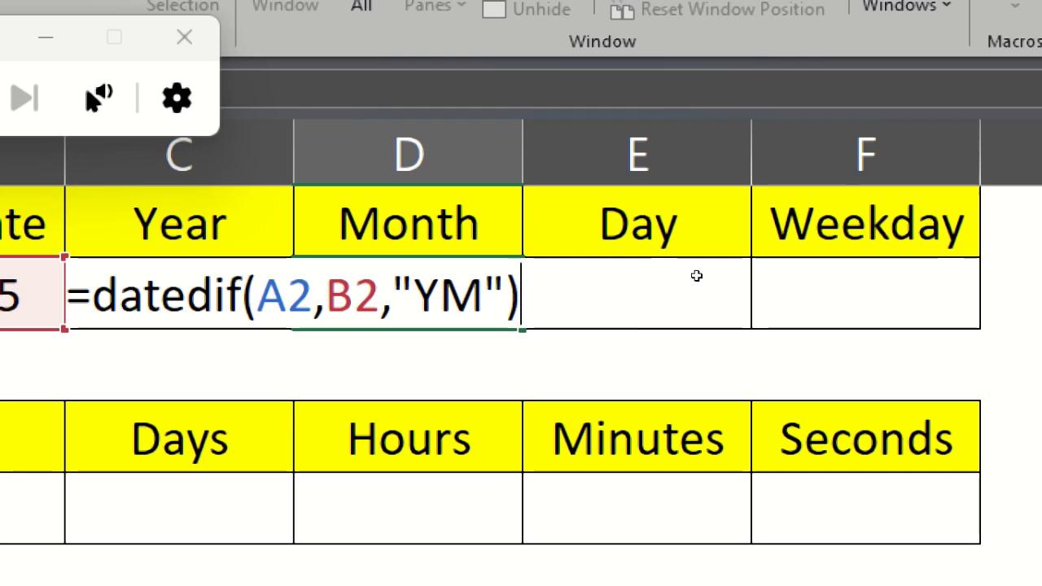
key(ctrl+Return)
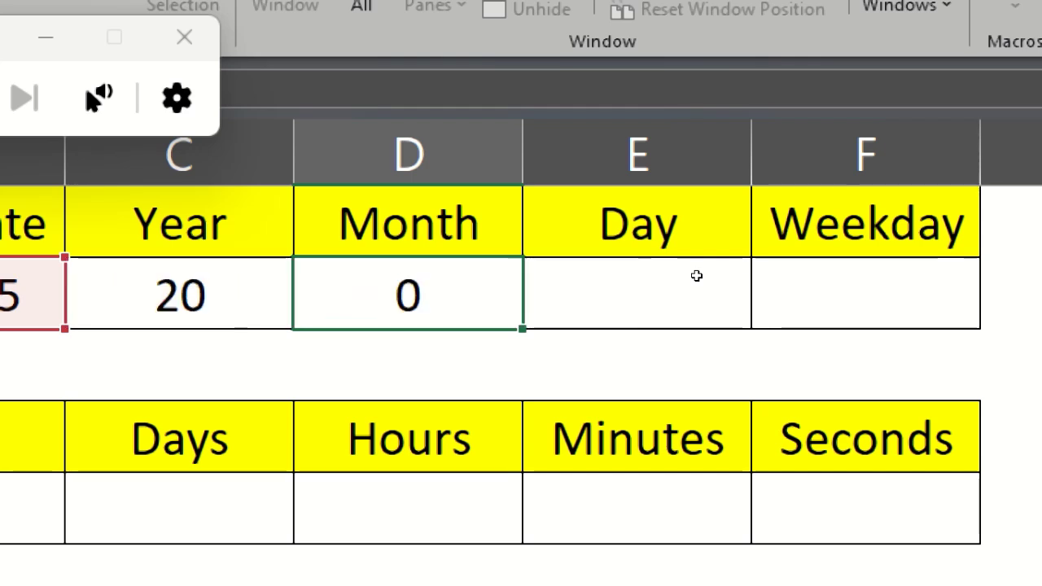
key(Return)
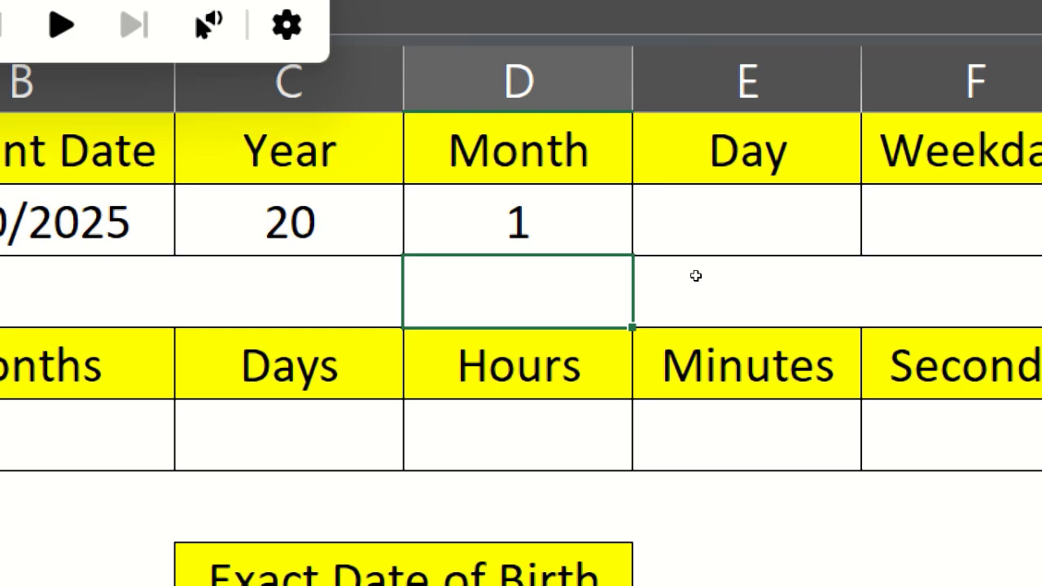
Calculate the days beyond the completed months in cell E2 with the formula =DATEDIF(A2,B2,"MD")
click(647, 250)
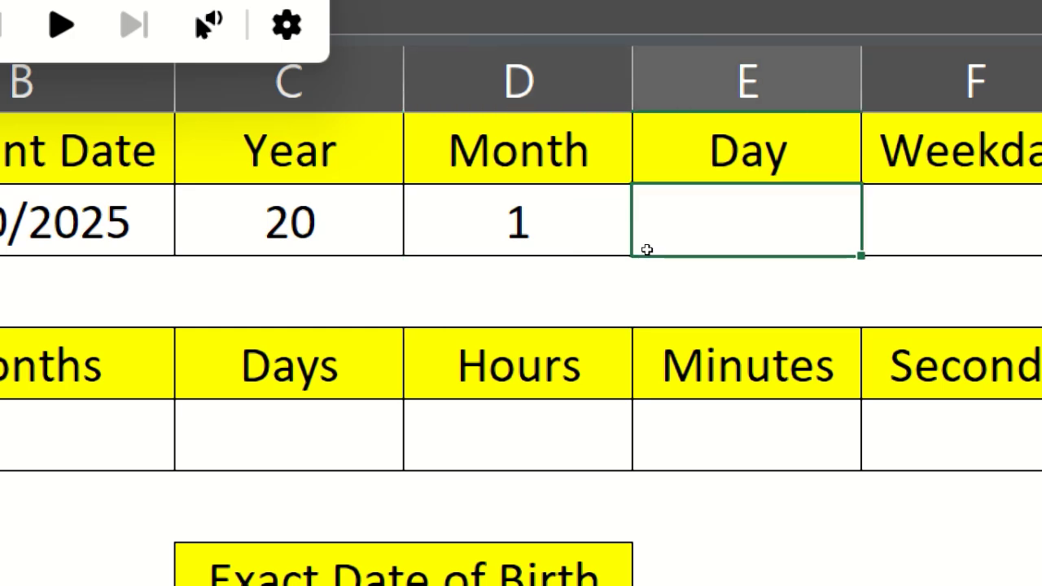
text(=datedu)
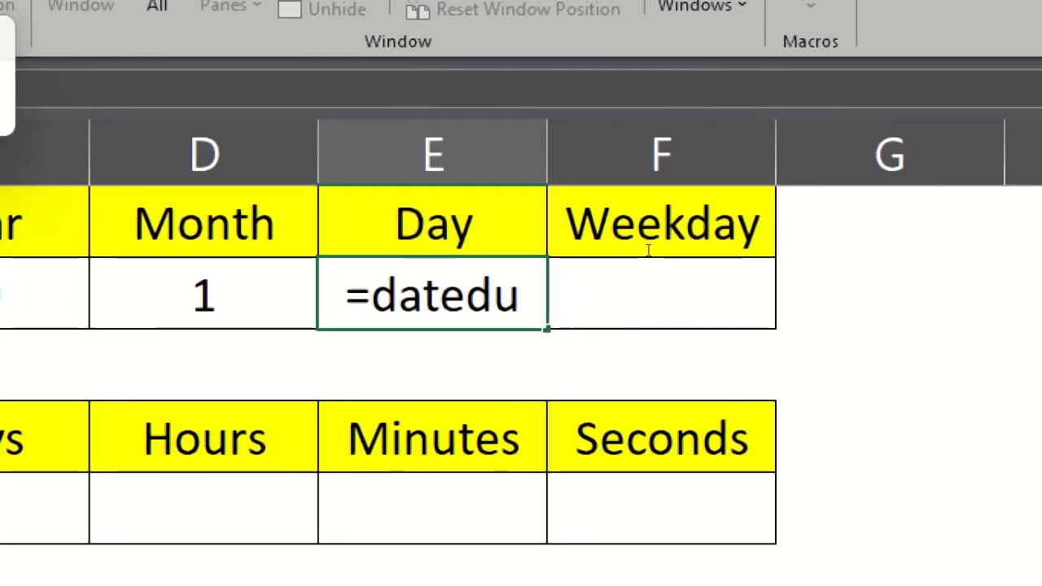
key(BackSpace)
text(if()
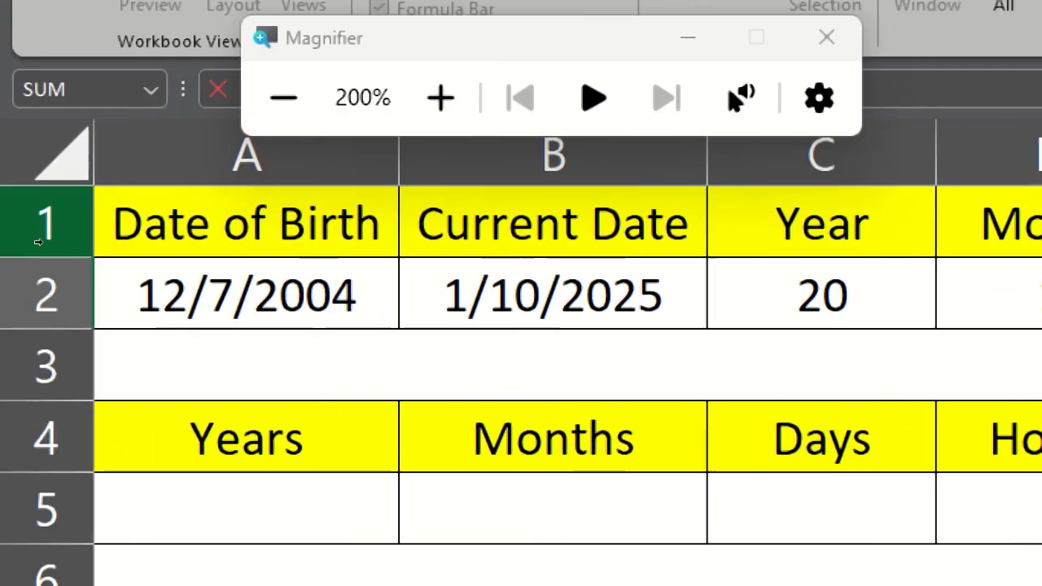
click(99, 259)
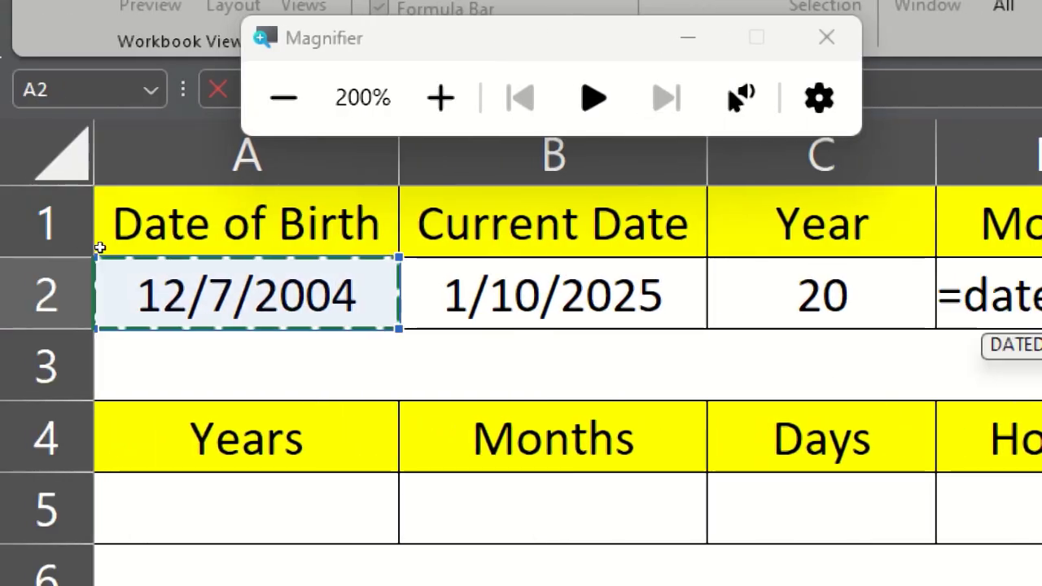
text(,)
click(570, 293)
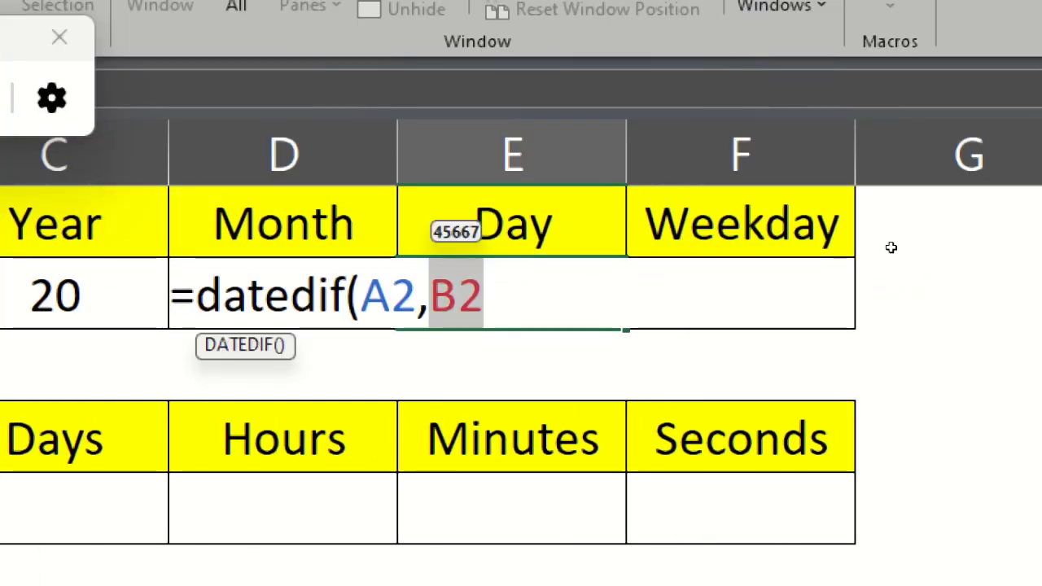
text(,")
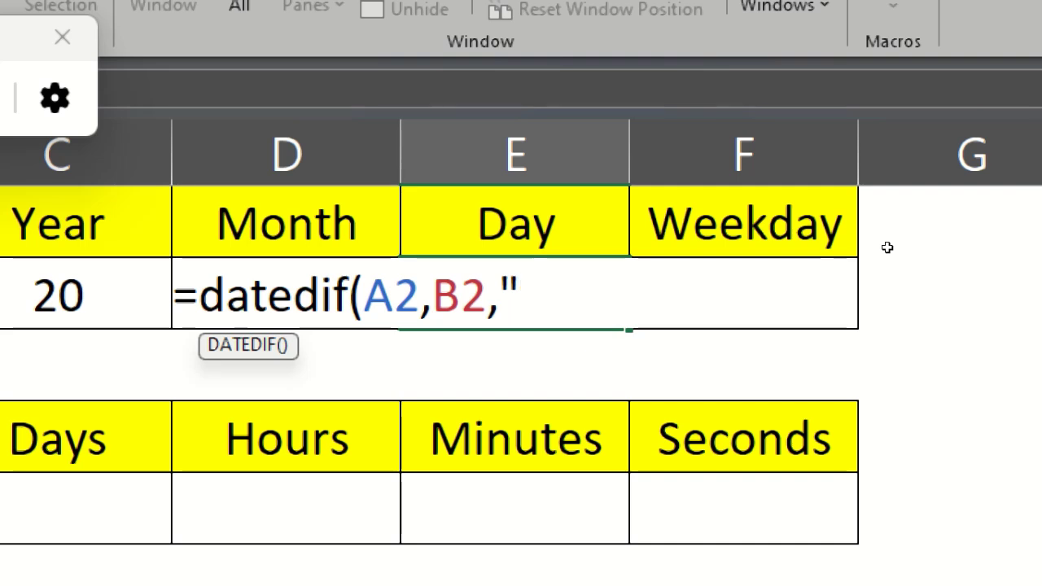
text(M)
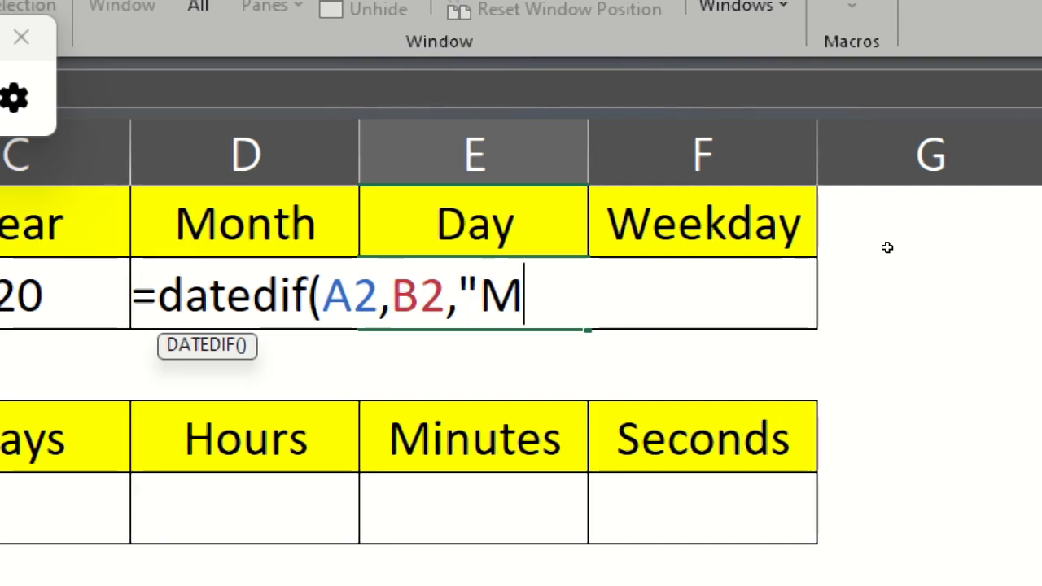
text(D")
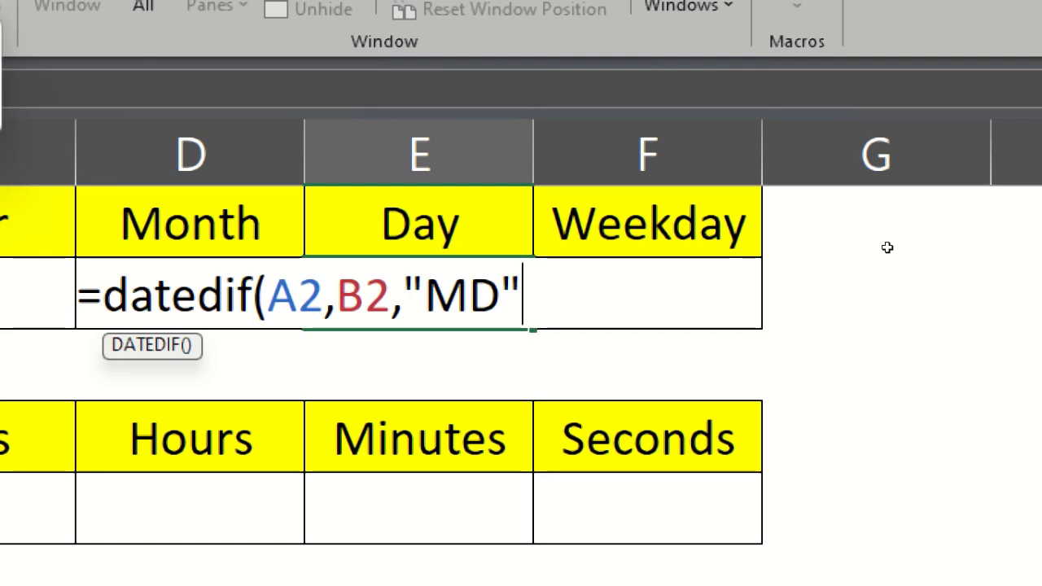
text())
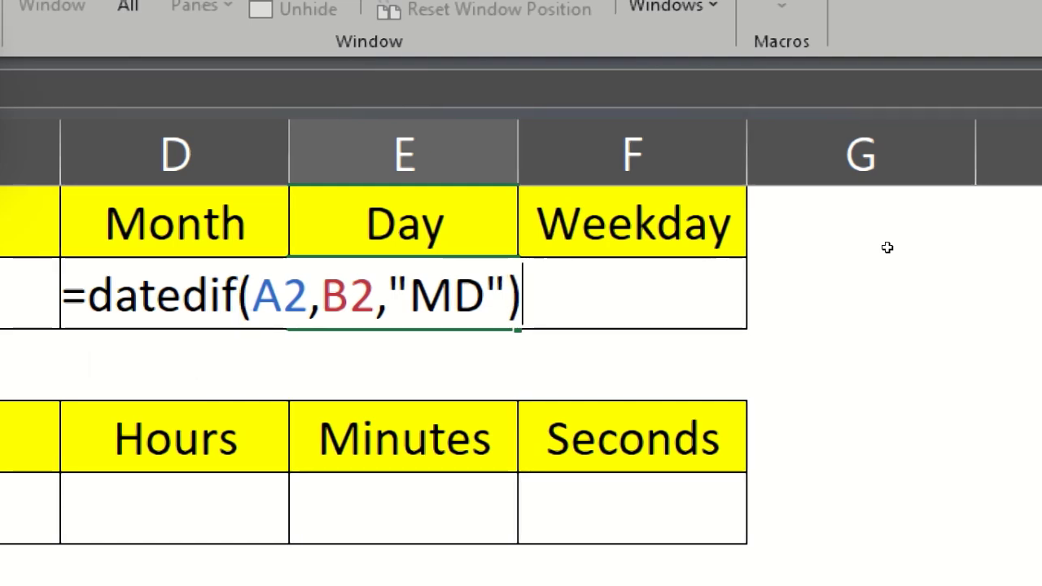
key(Return)
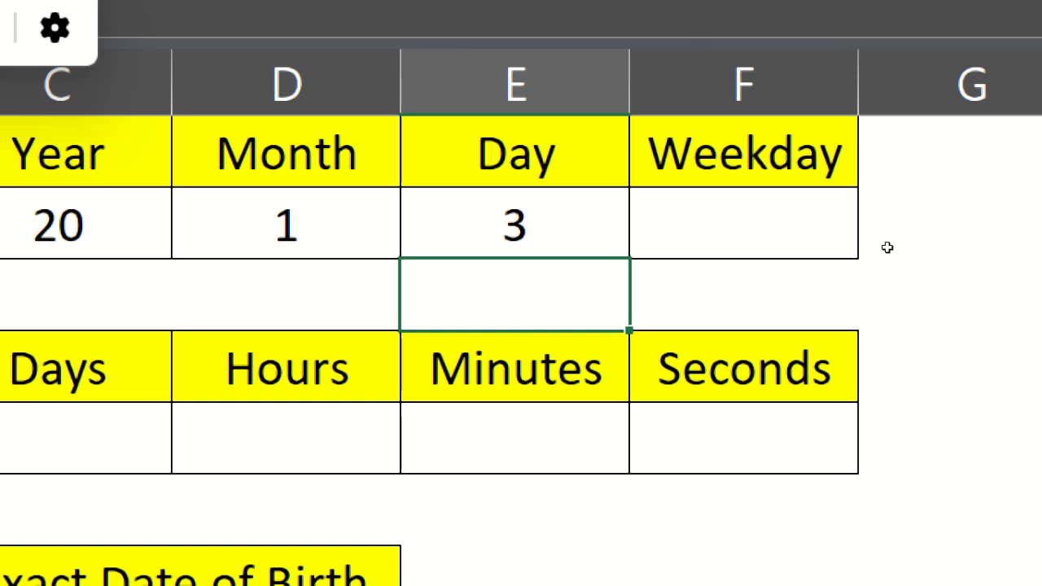
Review the calculated cells of row 2 across the Current Date, Year, Month and Day columns
key(Up)
key(Left)
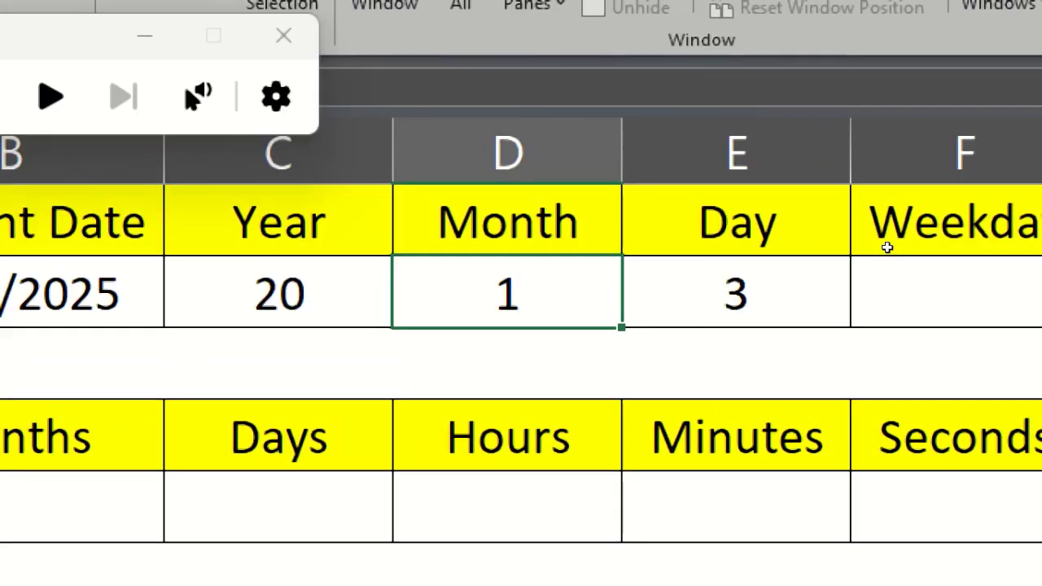
key(Left)
key(Left)
key(Left)
key(Right)
key(Right)
key(Right)
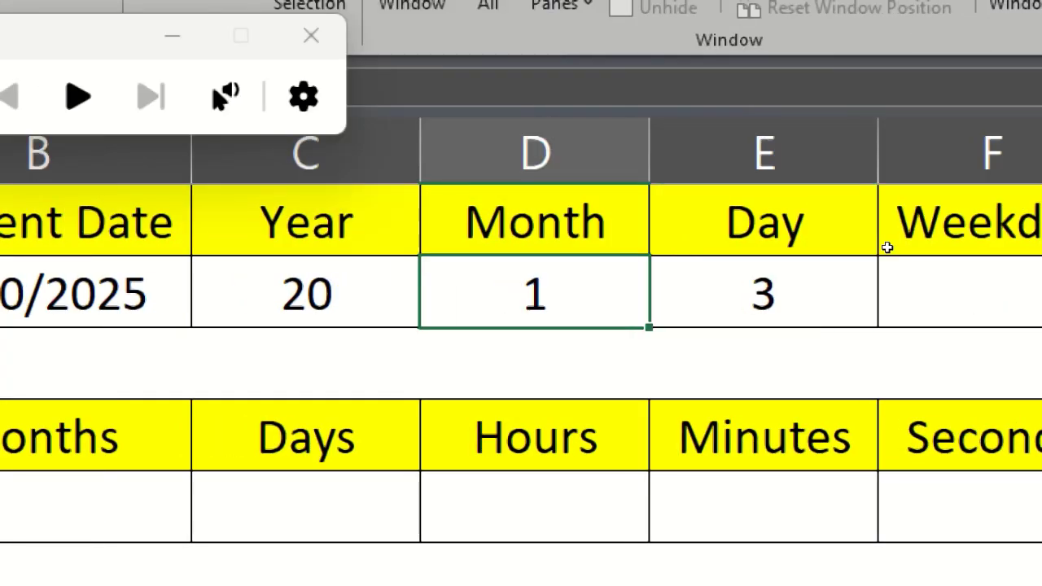
key(Right)
key(Left)
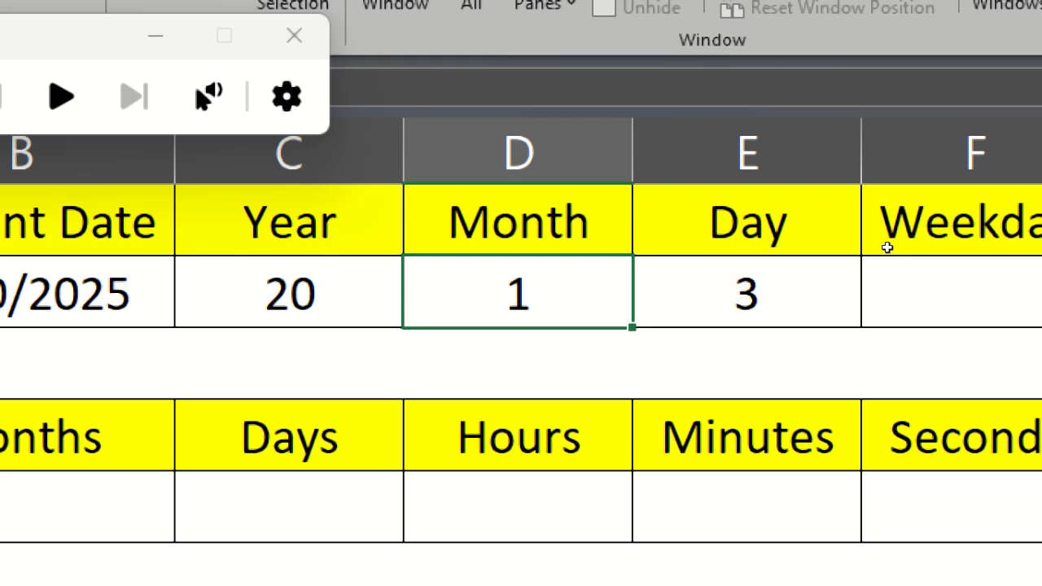
Start a CHOOSE formula in the Weekday cell F2 with WEEKDAY(A2) as its index number
click(888, 259)
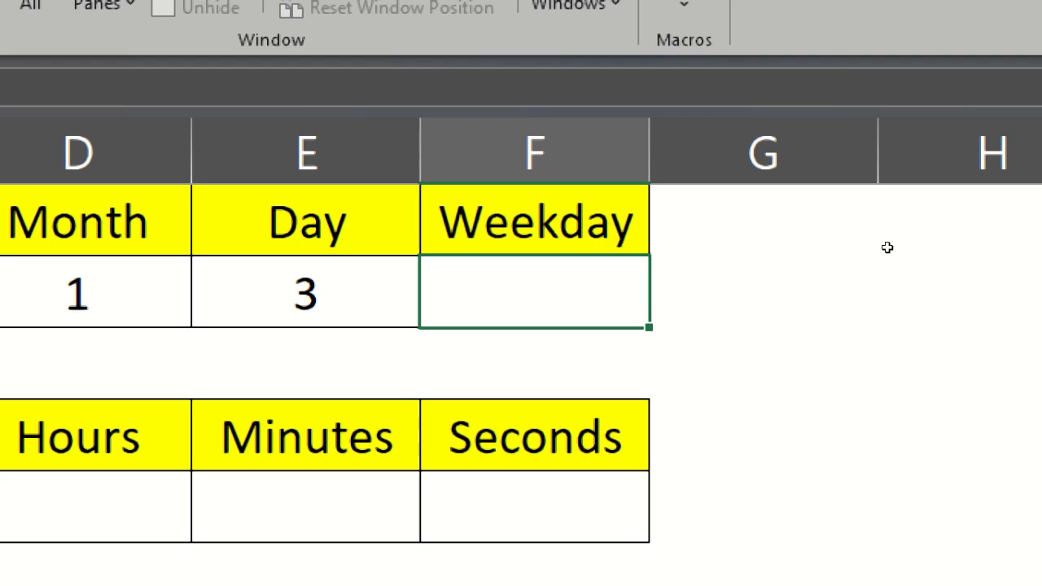
text(=choose)
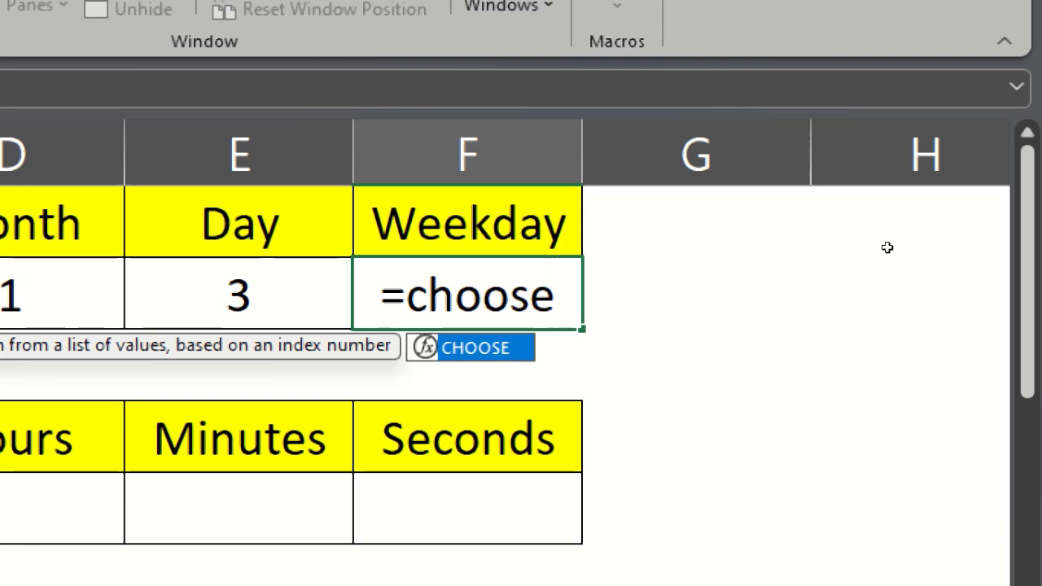
text((week)
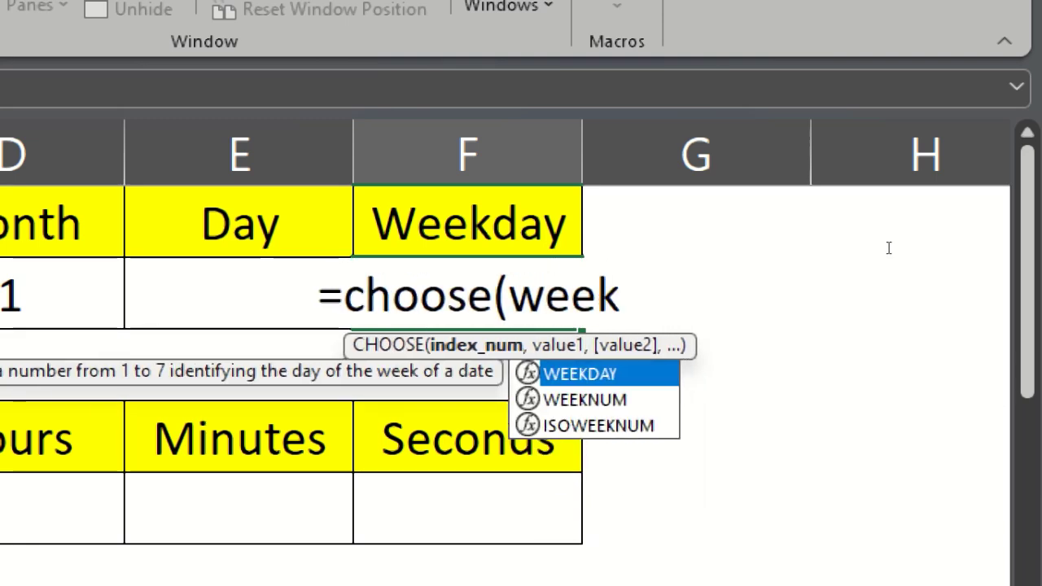
text(day()
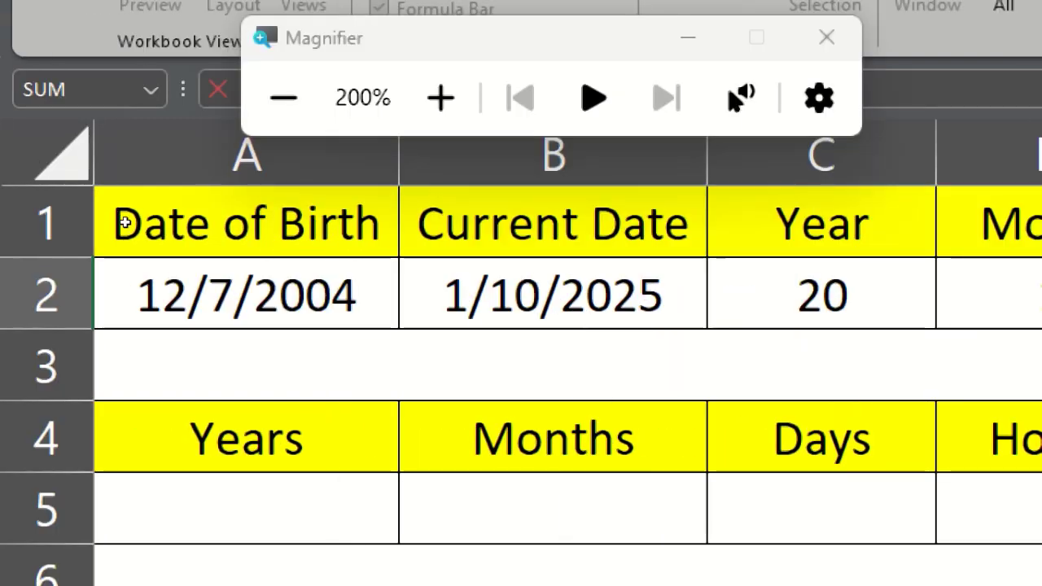
click(140, 262)
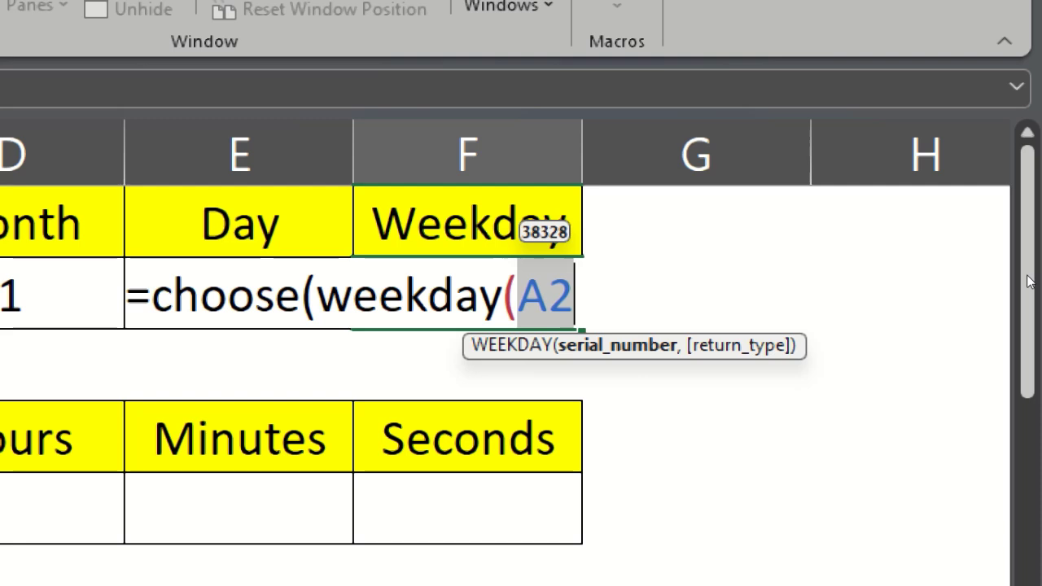
text())
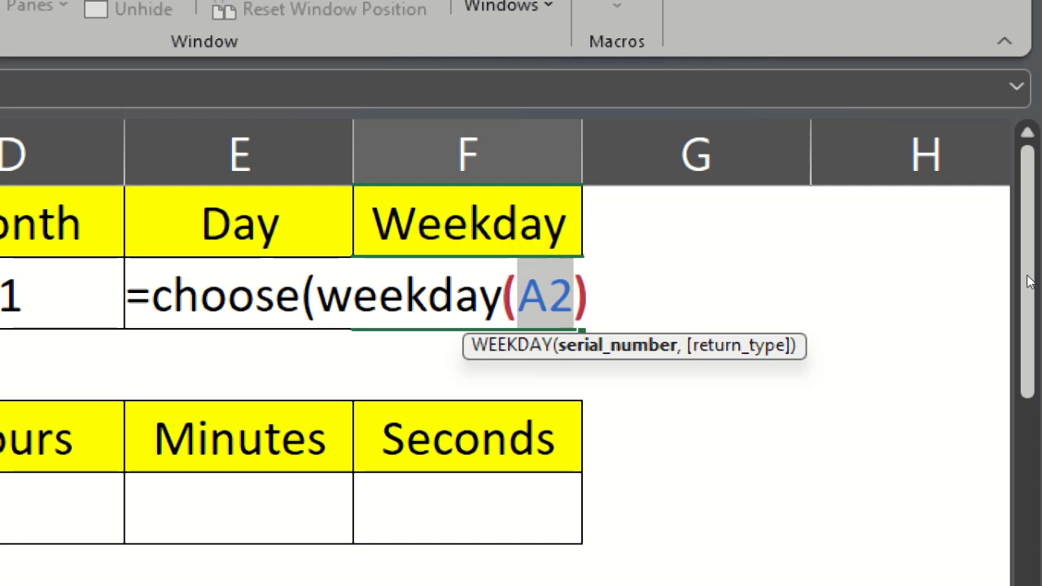
Complete the CHOOSE formula in F2 with the values "Sun","Mon","Tue","Wed","Thru","Fri","Sat"
text(,")
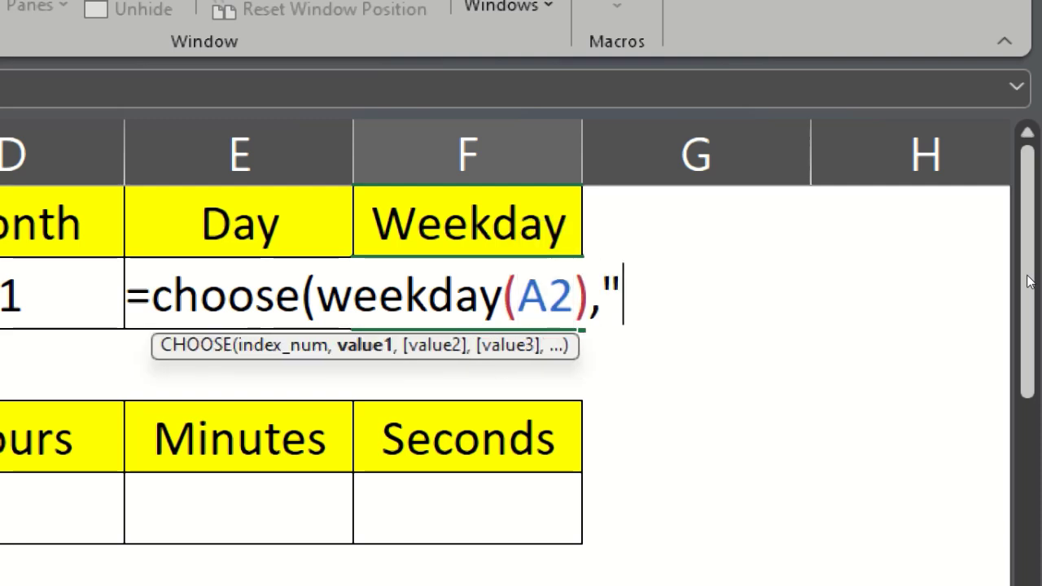
text(Sun)
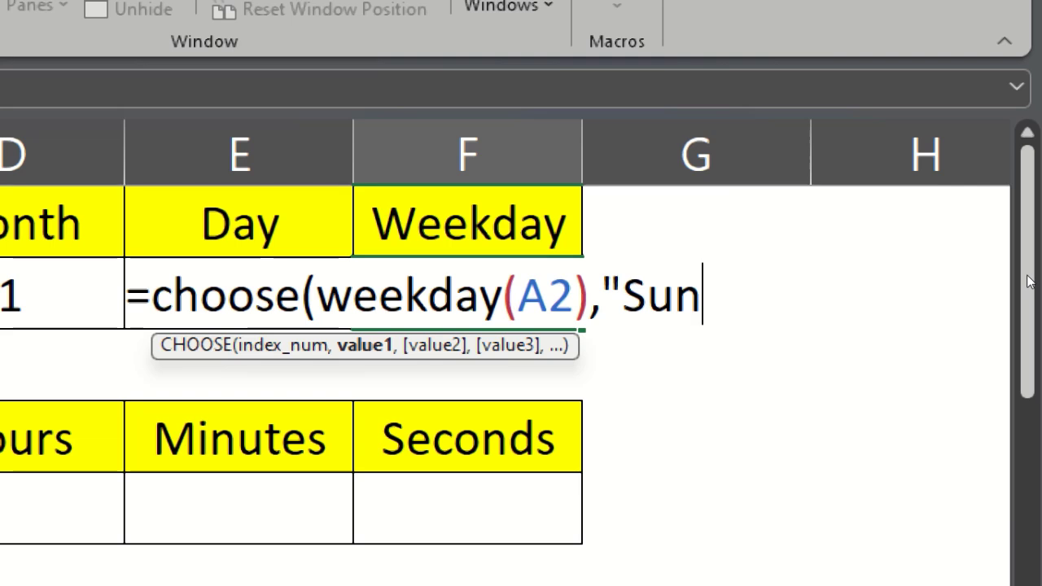
text(","Mon)
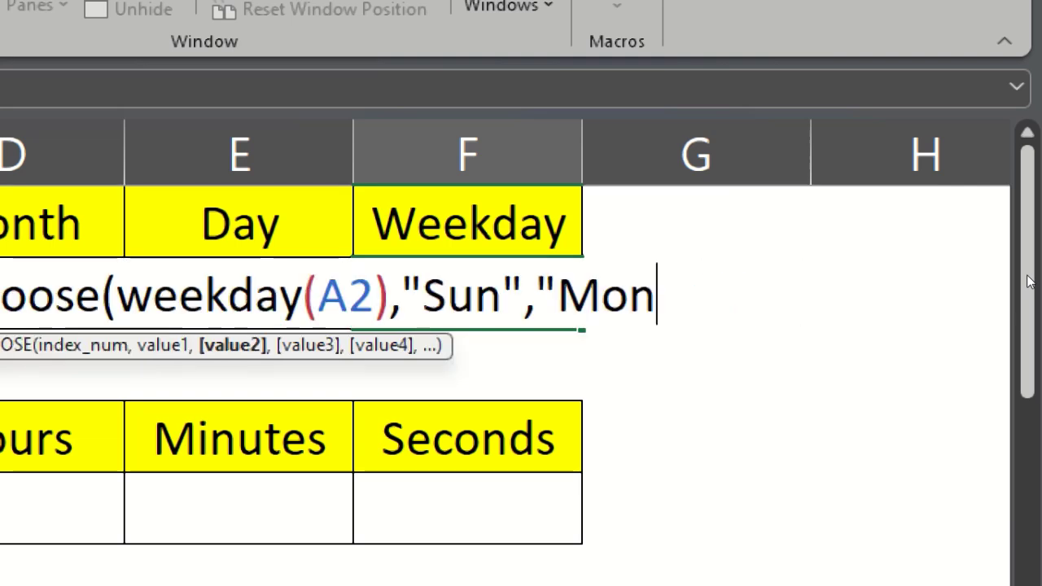
text(","Tue")
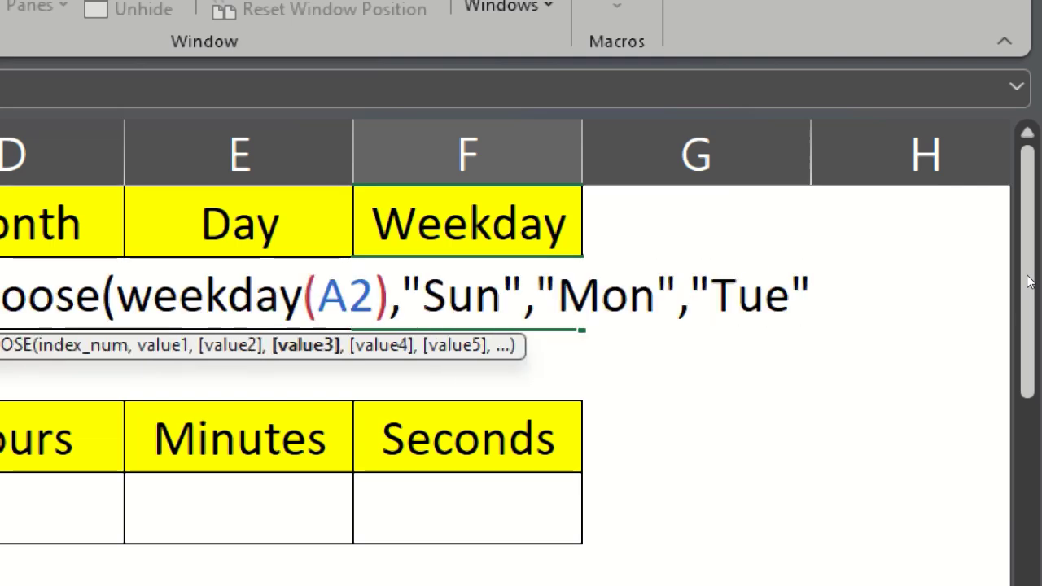
text(,"We)
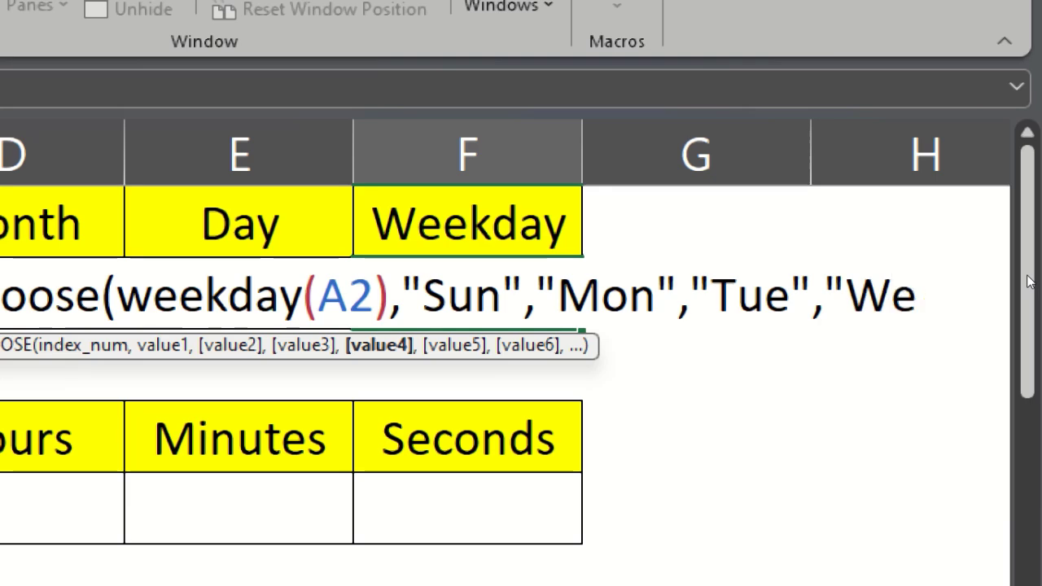
text(d","T)
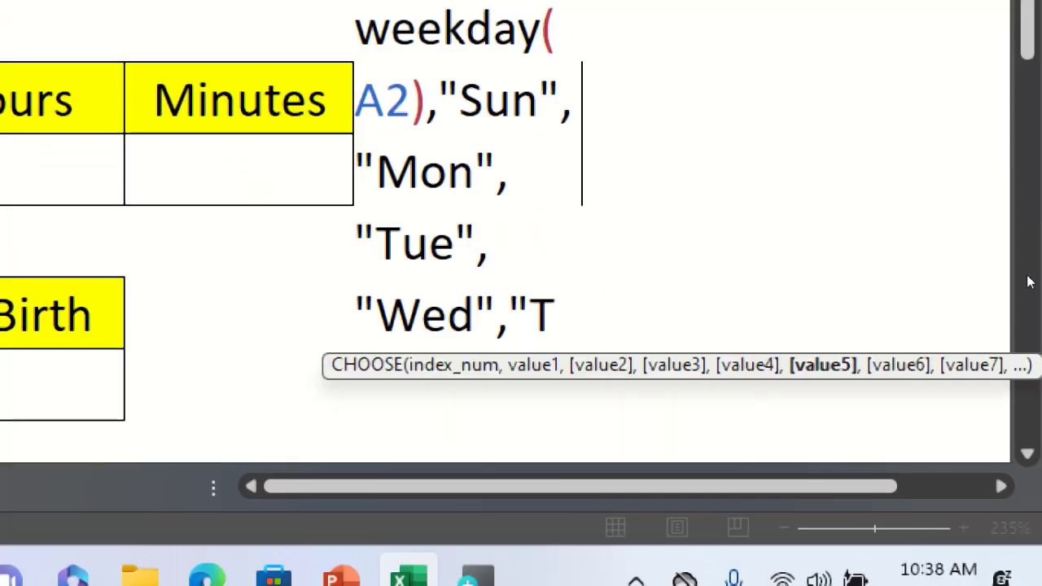
text(hru",)
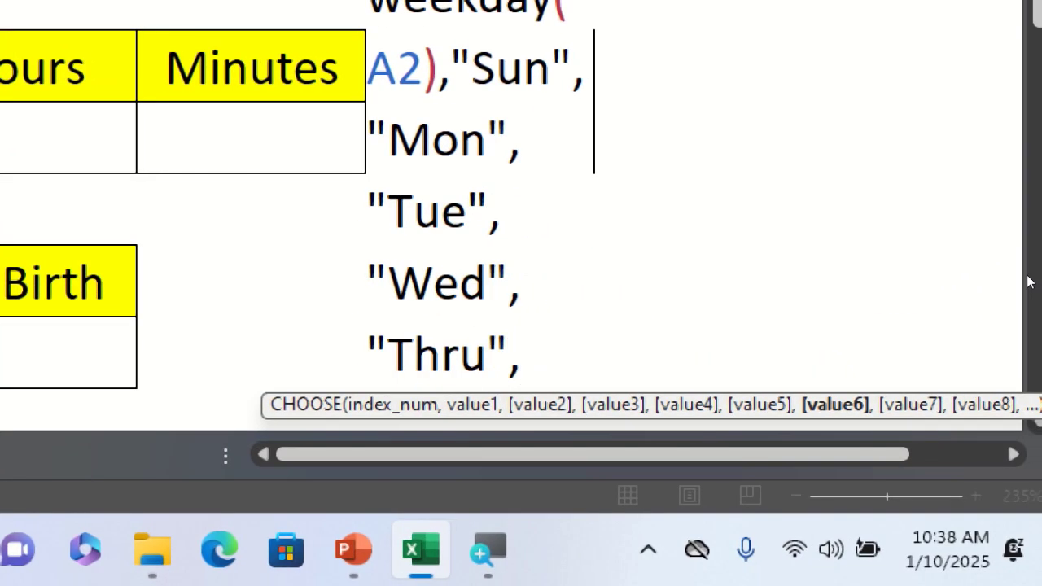
text("Fri",)
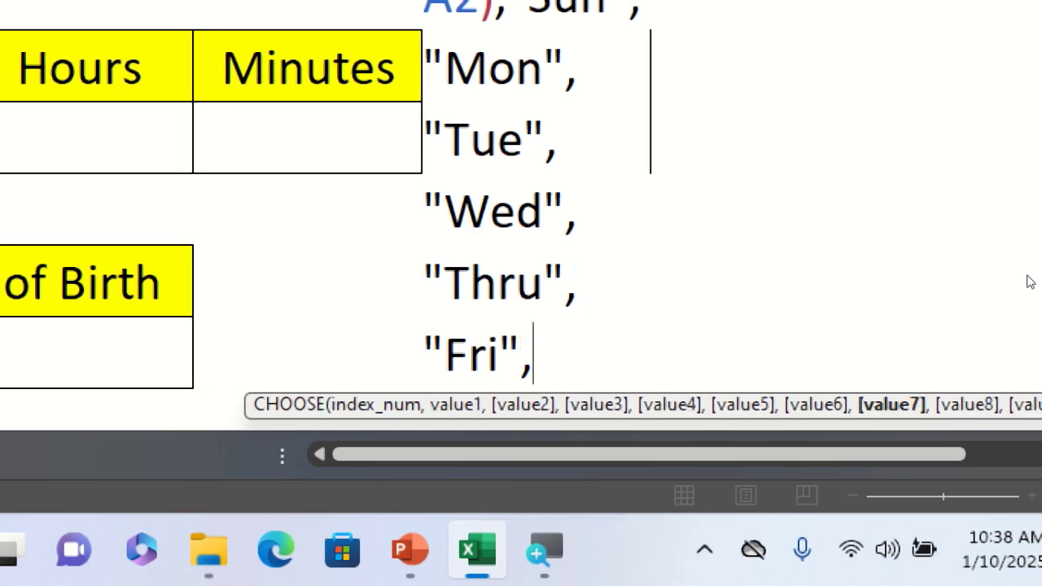
text("Sat")
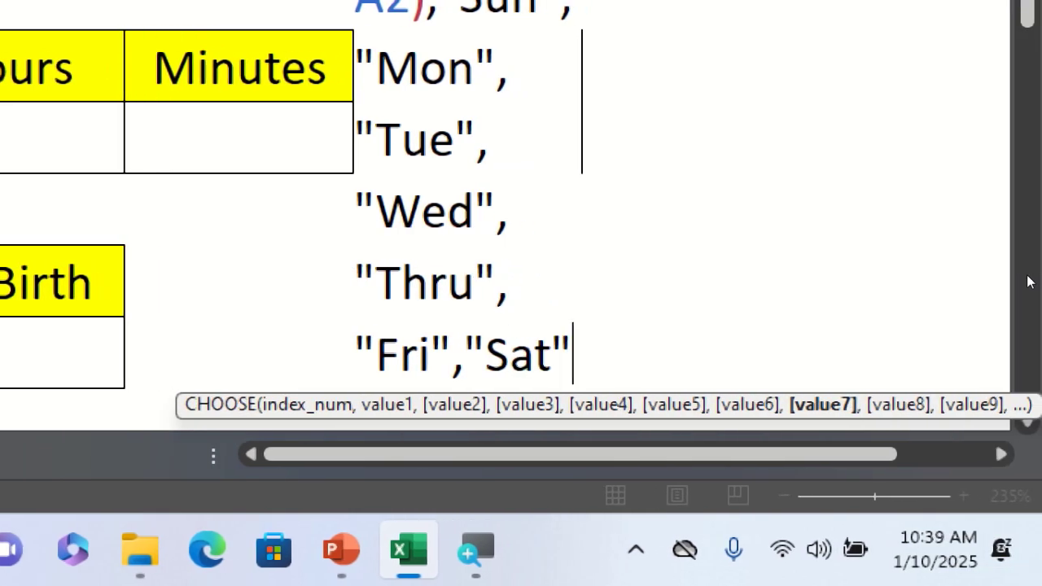
text())
key(Return)
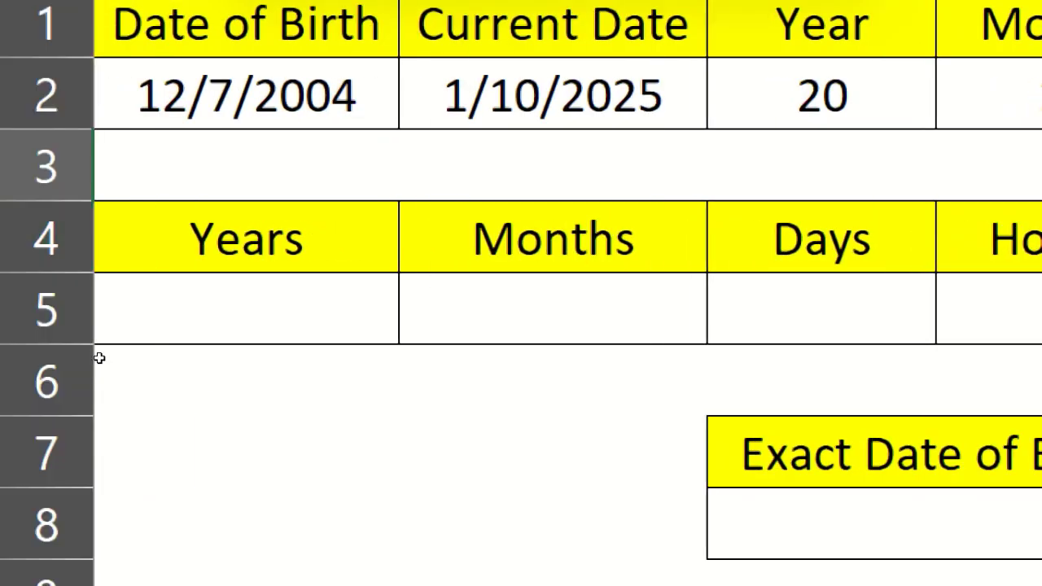
Calculate the total years in cell A5 with the formula =DATEDIF(A2,B2,"Y")
click(119, 340)
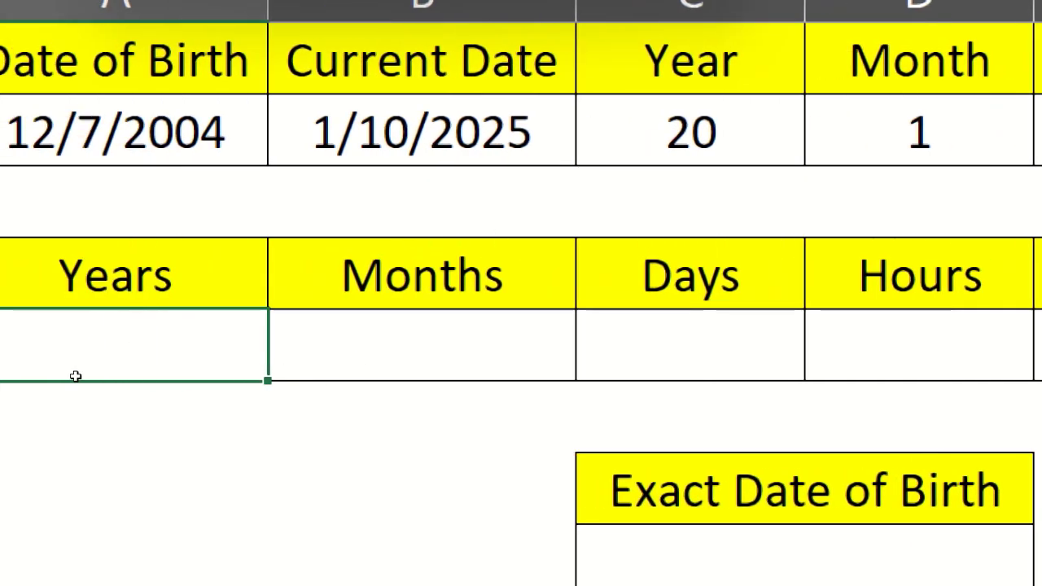
double_click(85, 369)
text(=da)
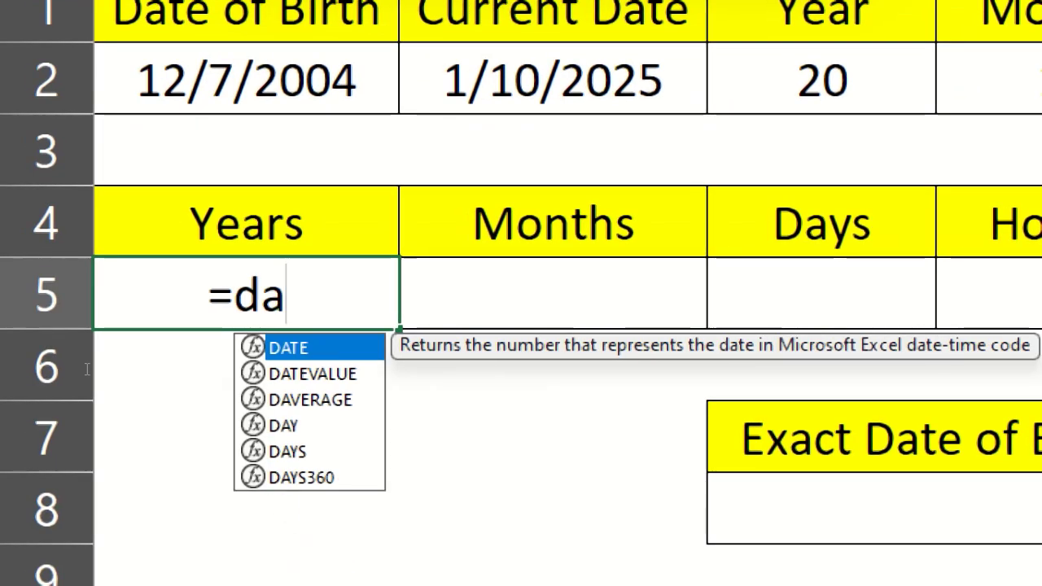
text(tedif()
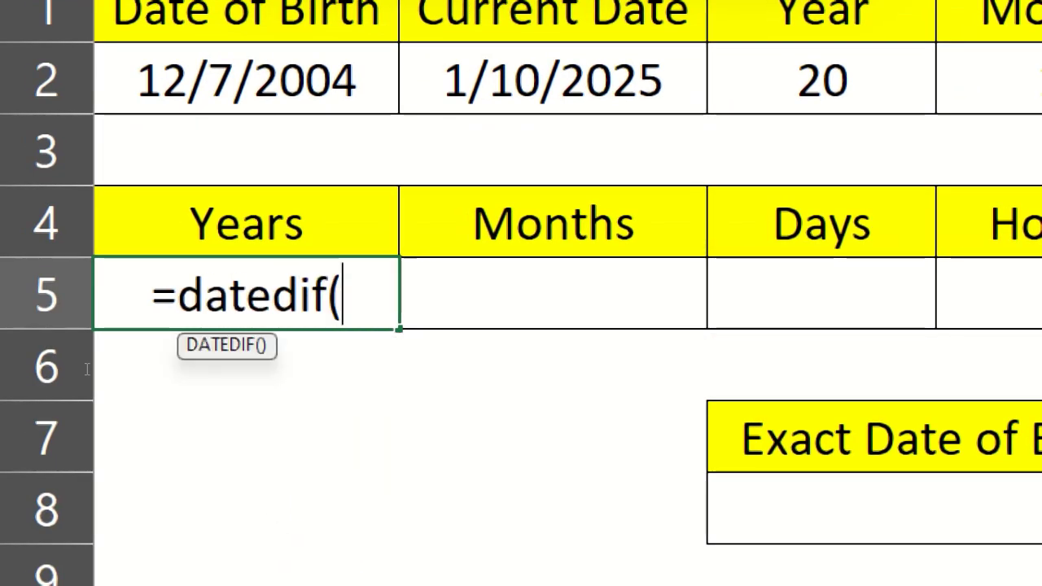
key(Up)
key(Up)
key(Up)
text(,)
key(Up)
key(Up)
key(Up)
key(Right)
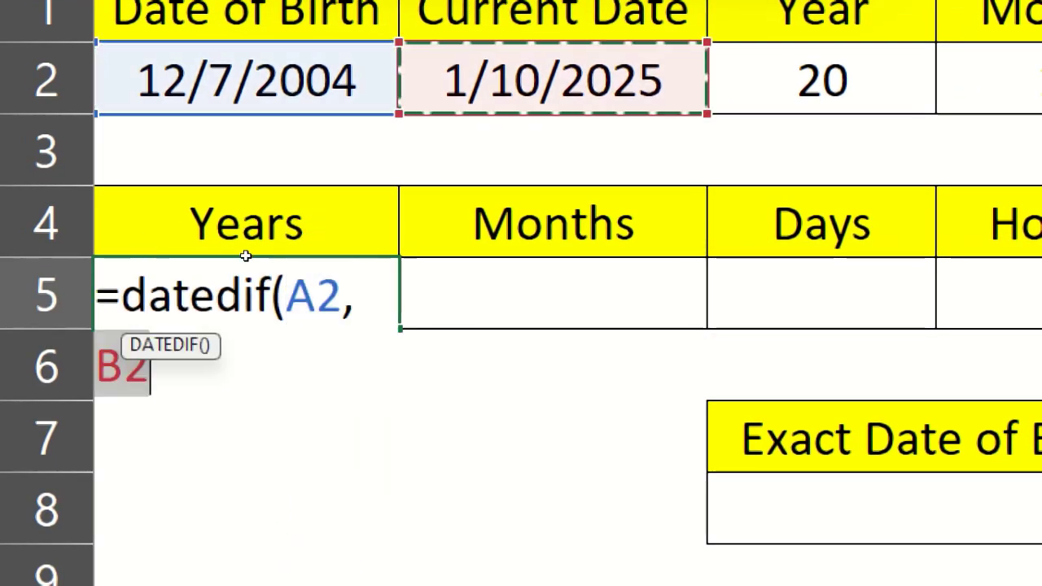
text(,)
text("Y)
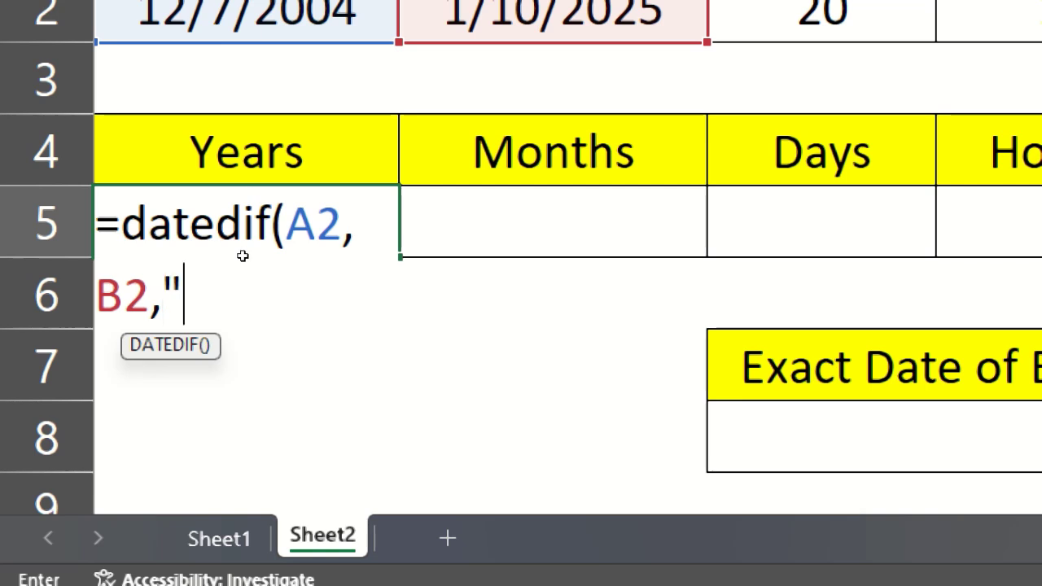
text("))
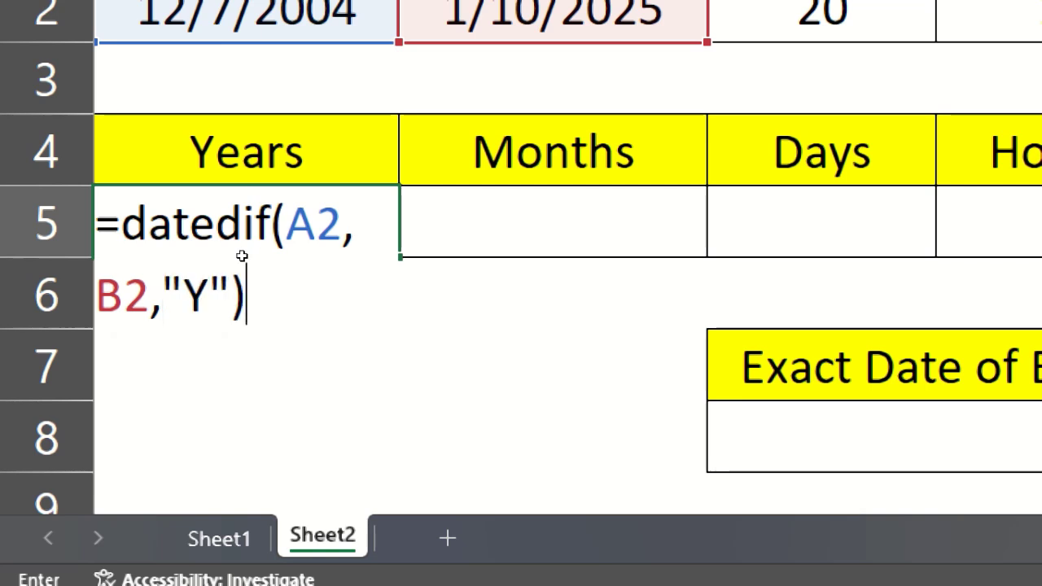
key(Return)
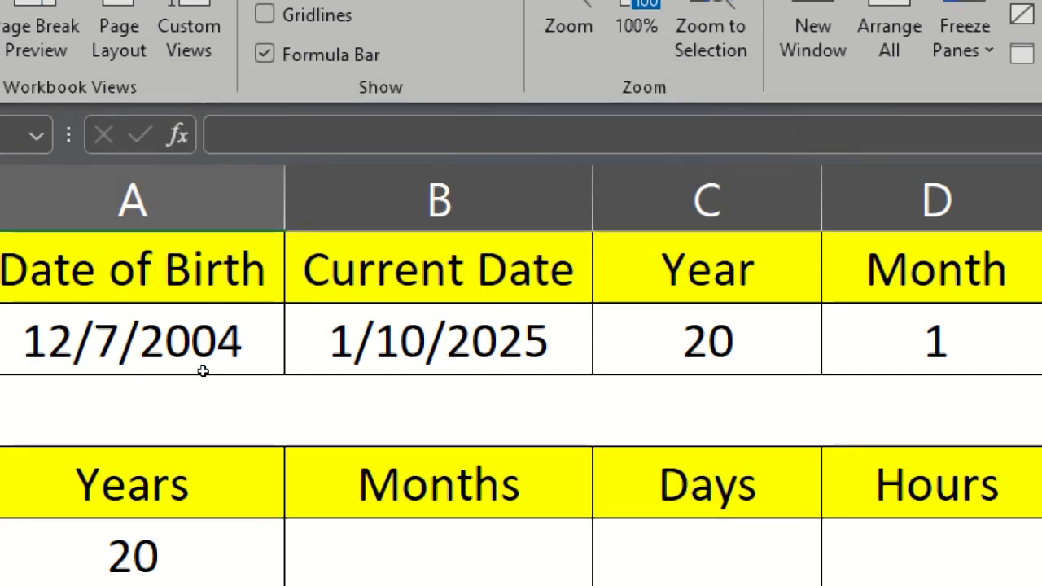
Calculate the total months in cell B5 with the formula =DATEDIF(A2,B2,"M")
key(Up)
key(Right)
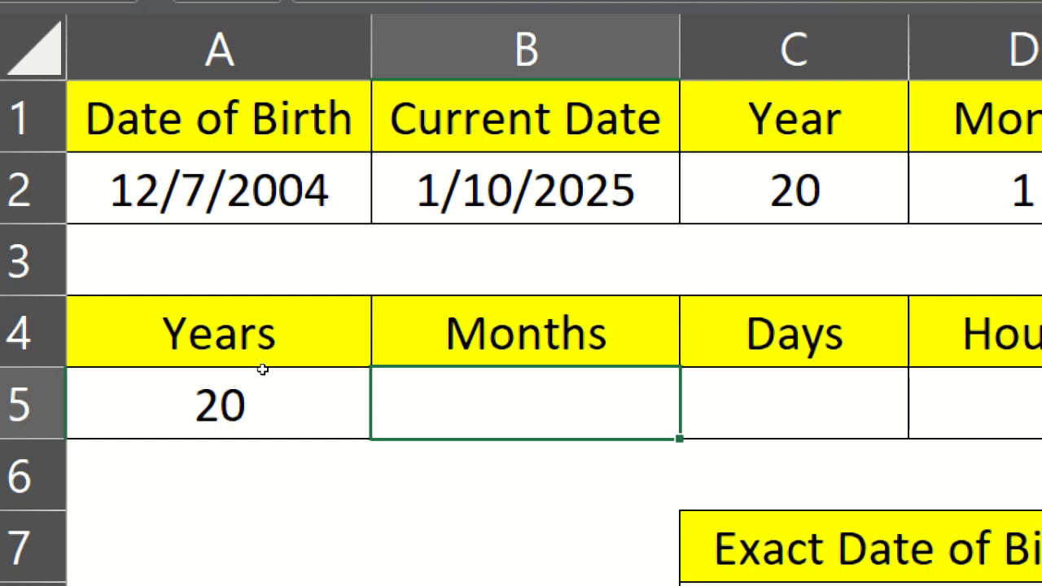
text(=dateduf)
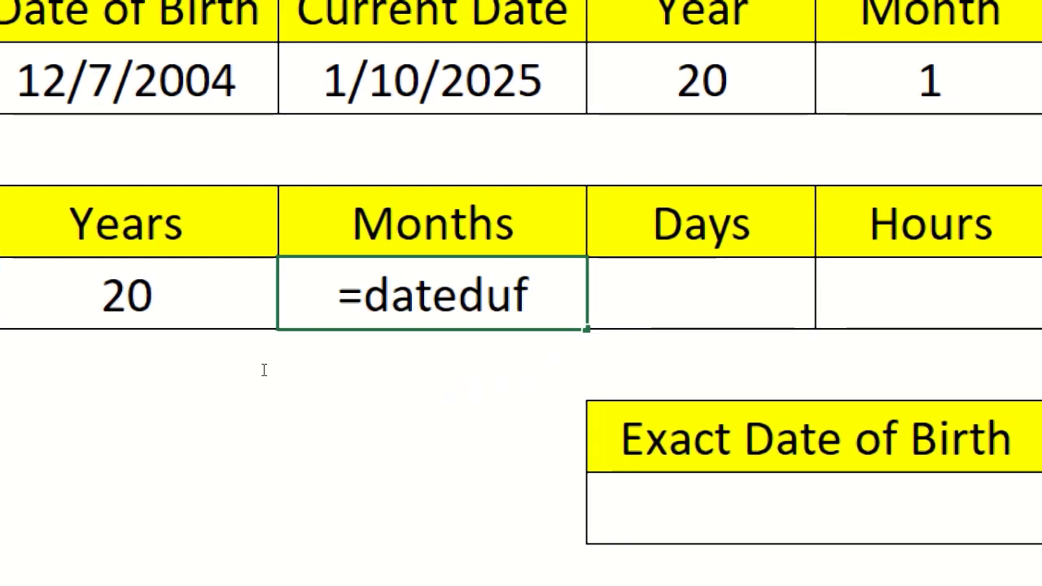
key(BackSpace)
key(BackSpace)
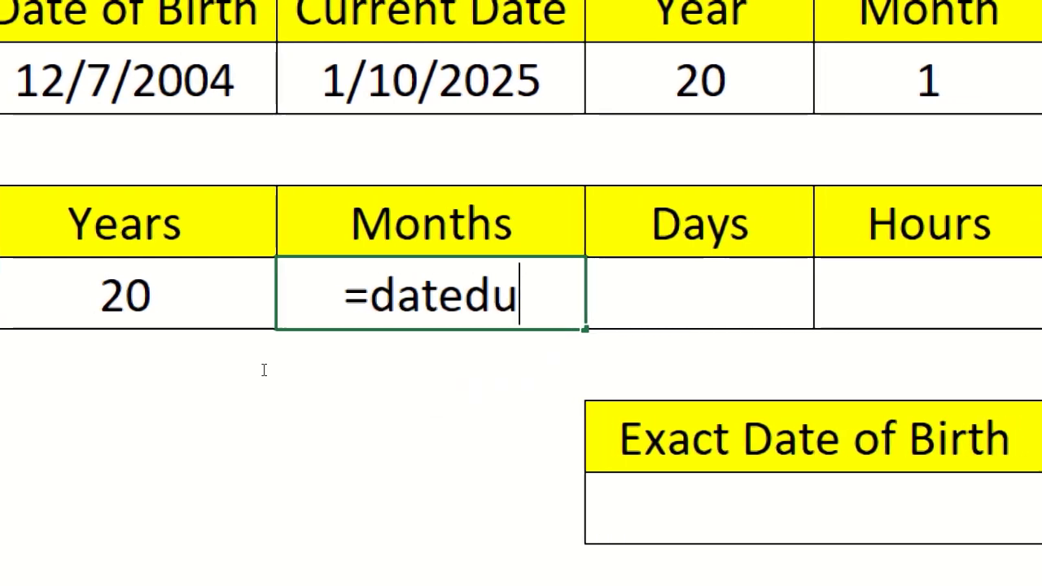
text(if()
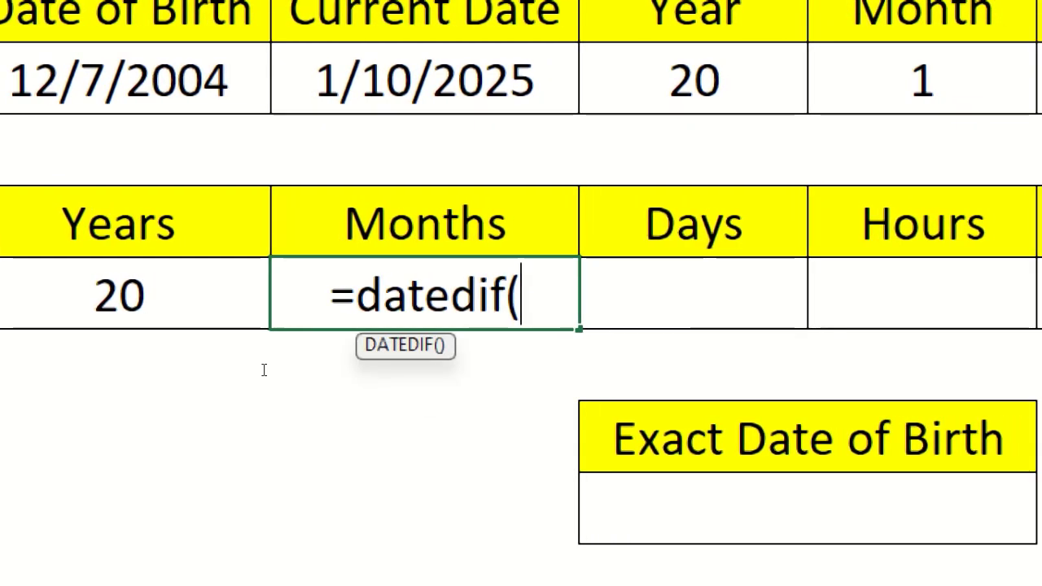
click(152, 91)
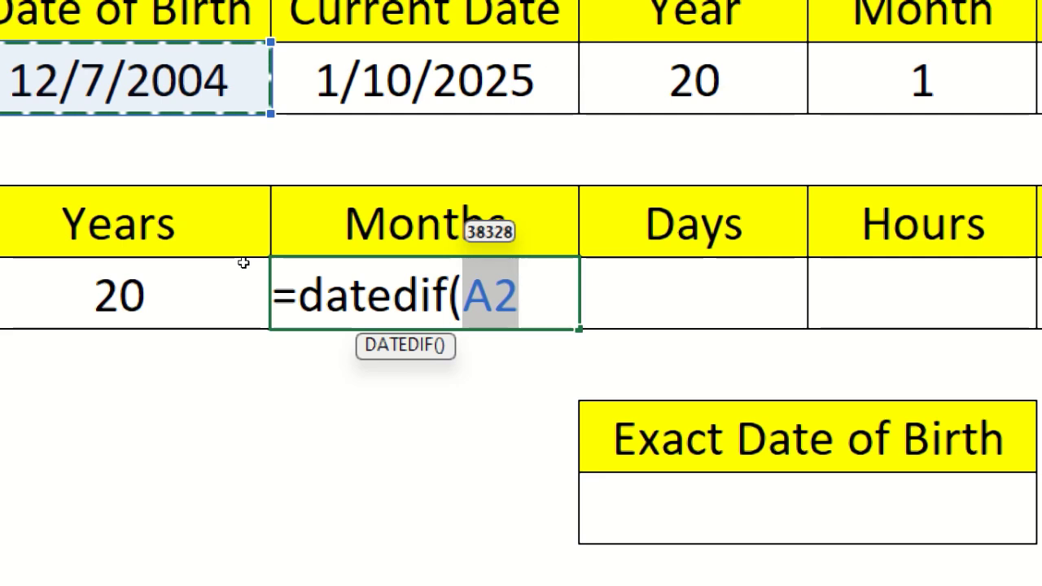
text(,)
key(Up)
key(Up)
key(Up)
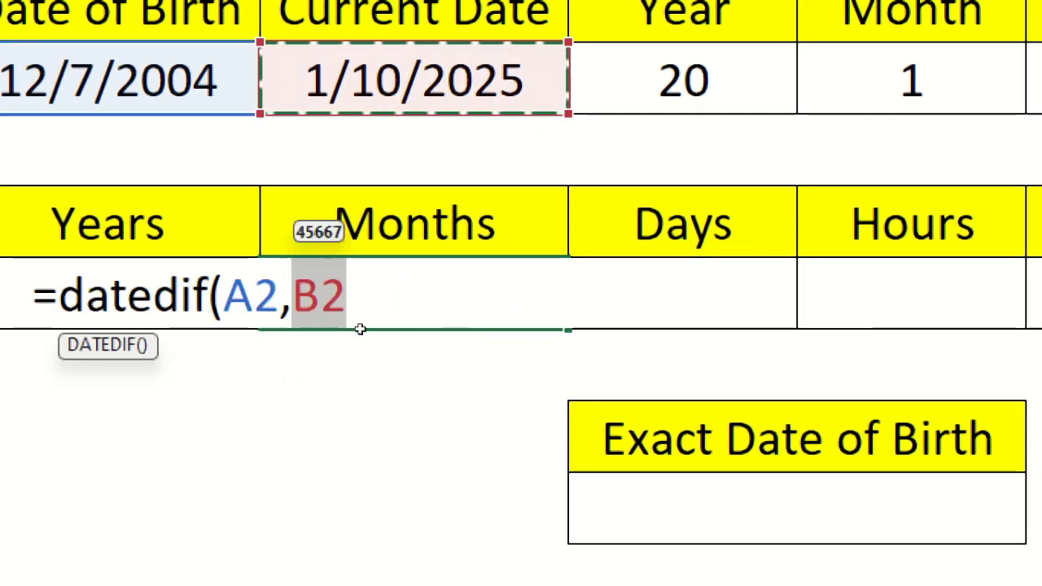
text(,")
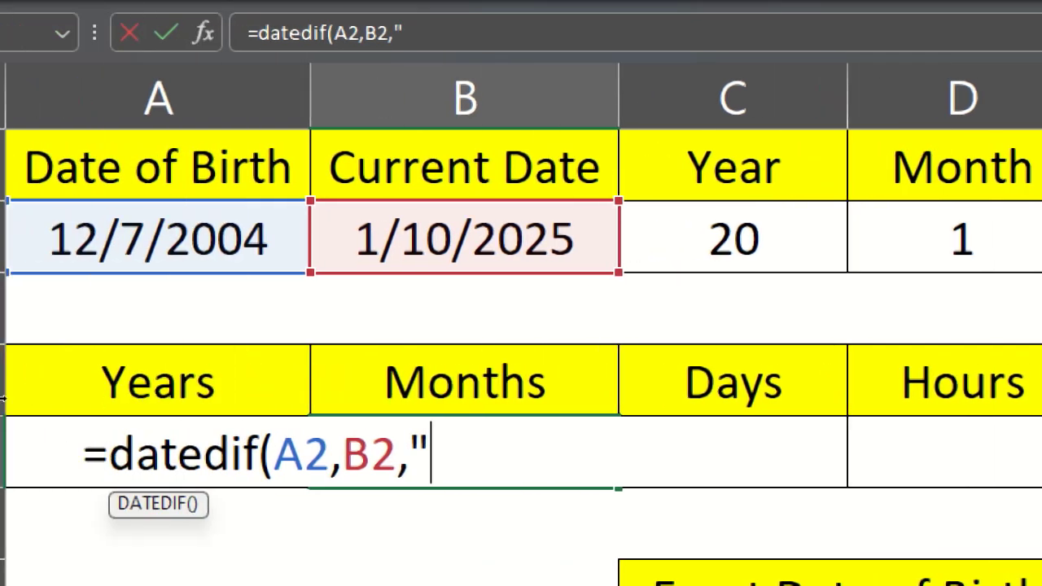
text(M")
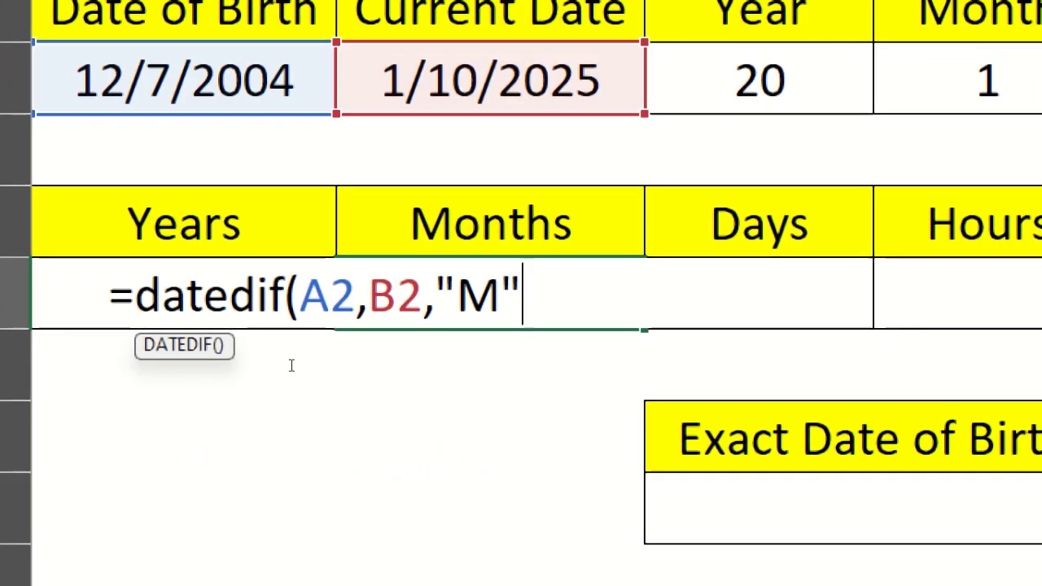
text())
key(Return)
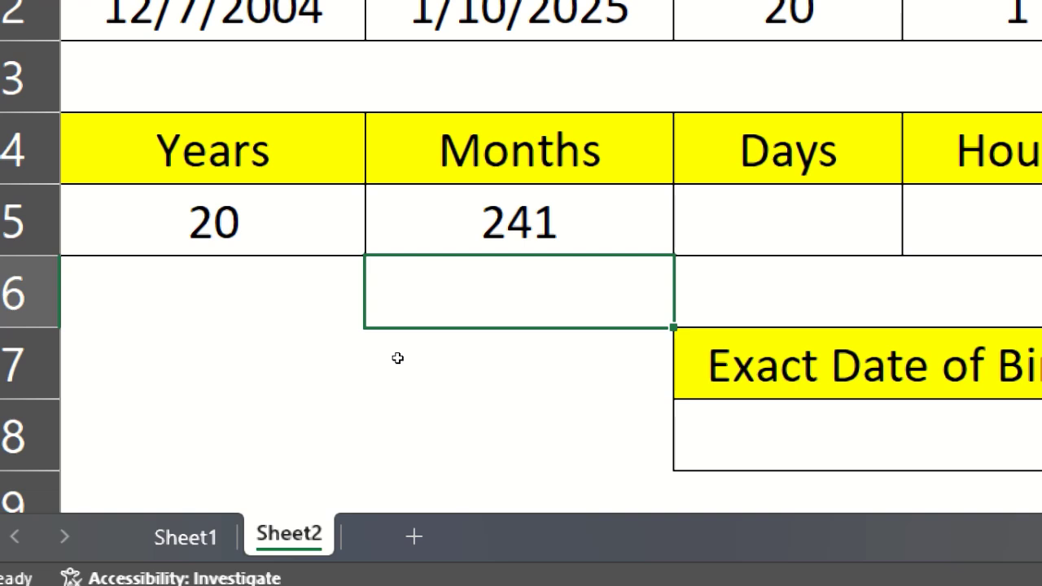
Calculate the total days in cell C5 with the formula =DATEDIF(A2,B2,"D")
key(Up)
key(Right)
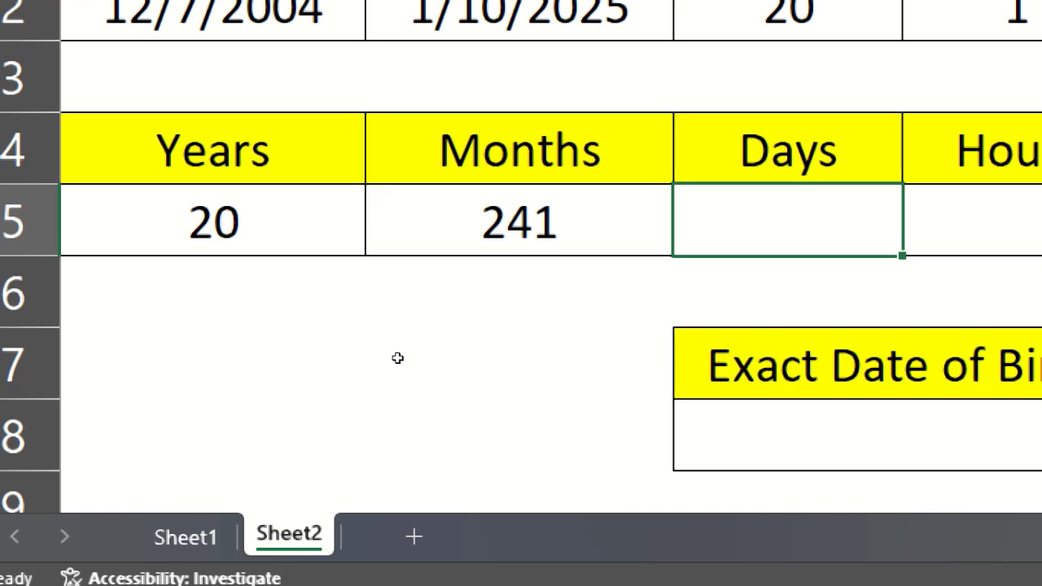
text(=datedi)
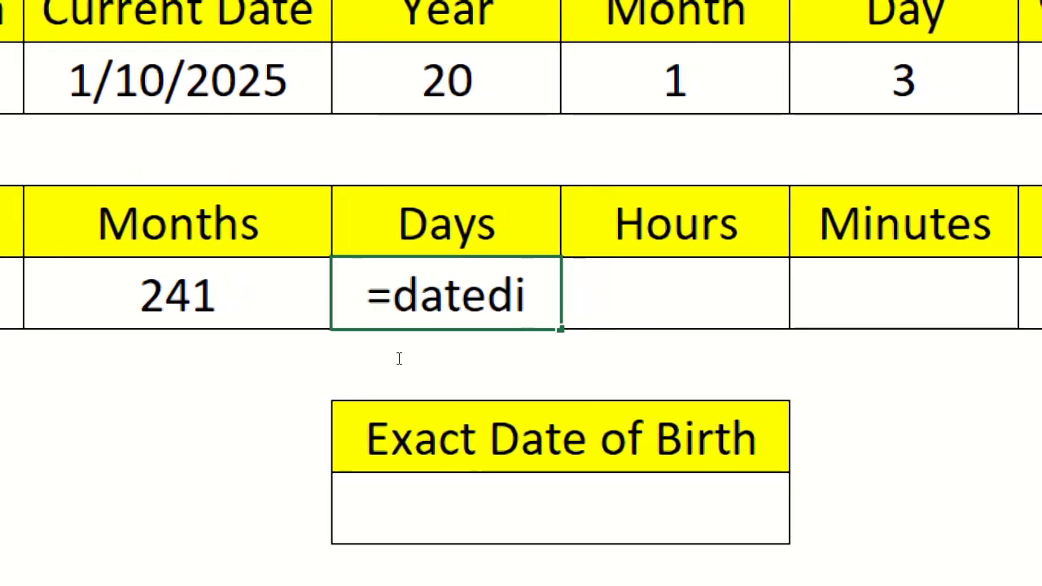
text(f()
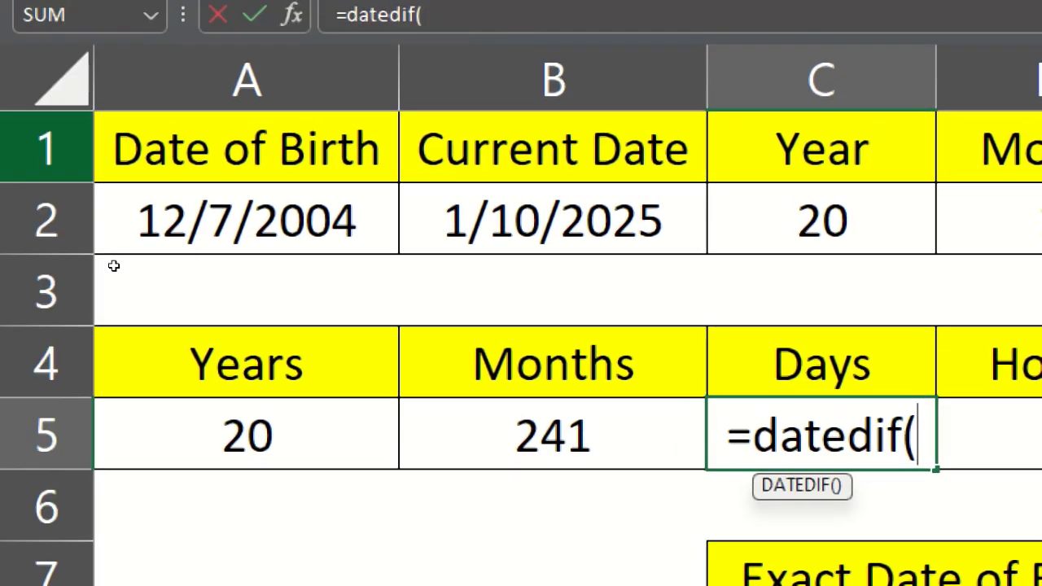
click(115, 249)
text(,)
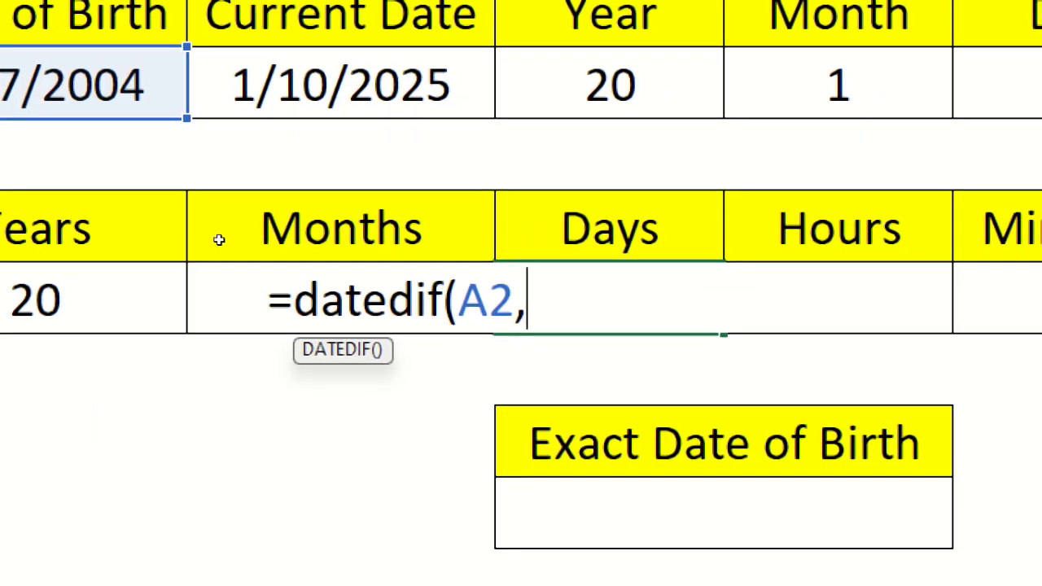
click(236, 85)
text(,)
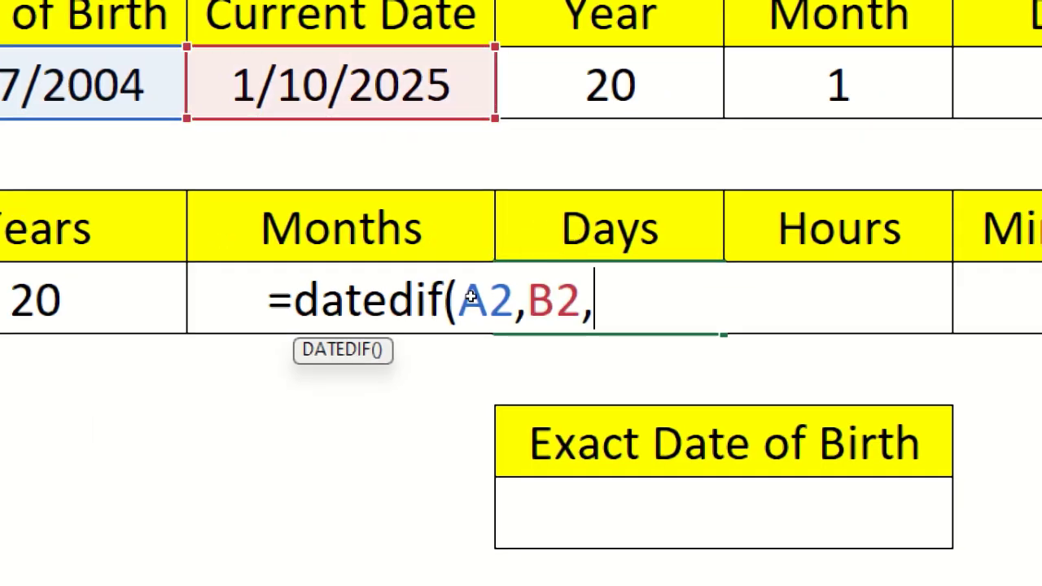
text("D")
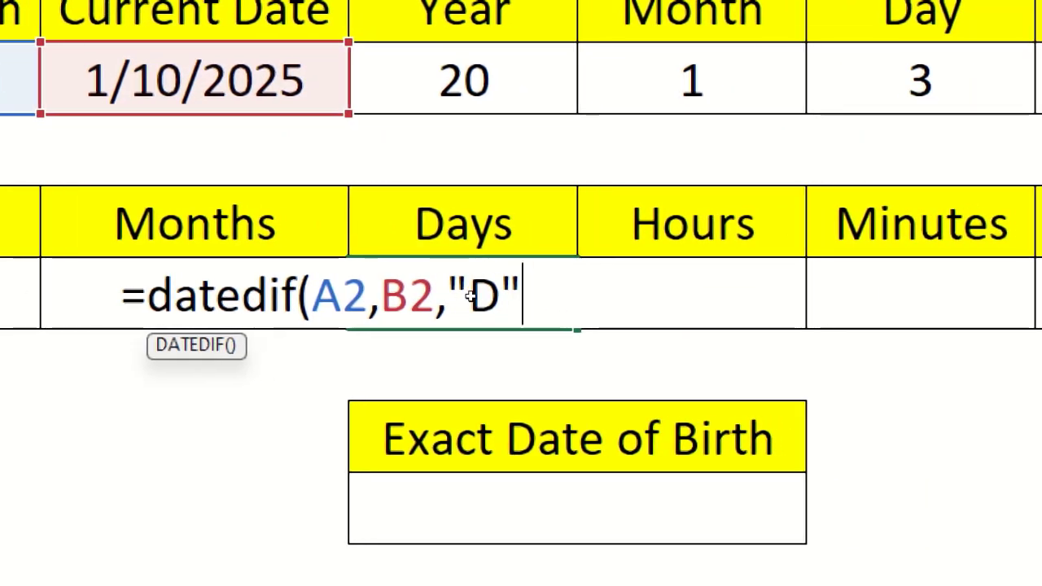
text())
key(Return)
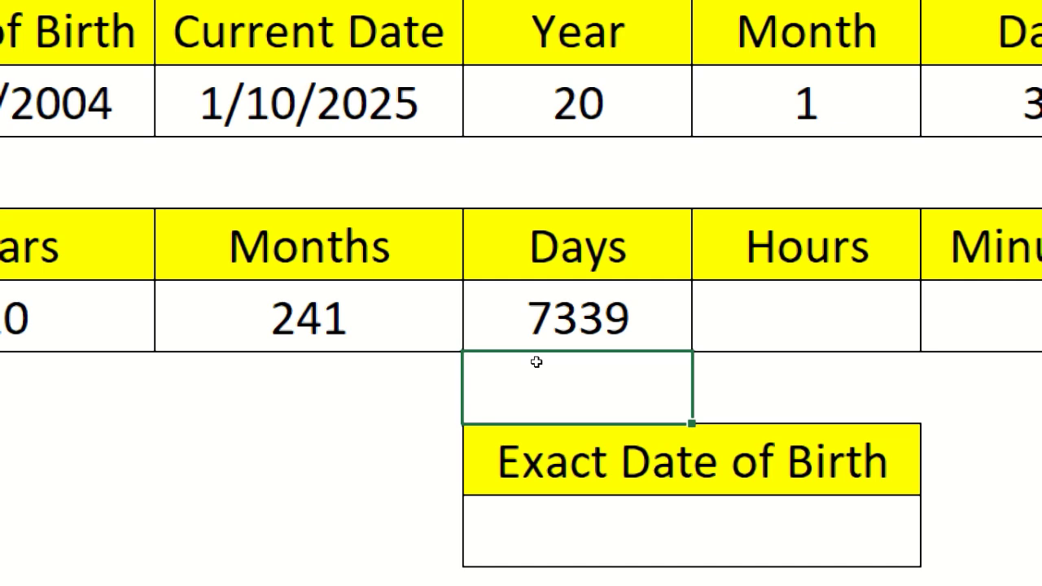
text(=)
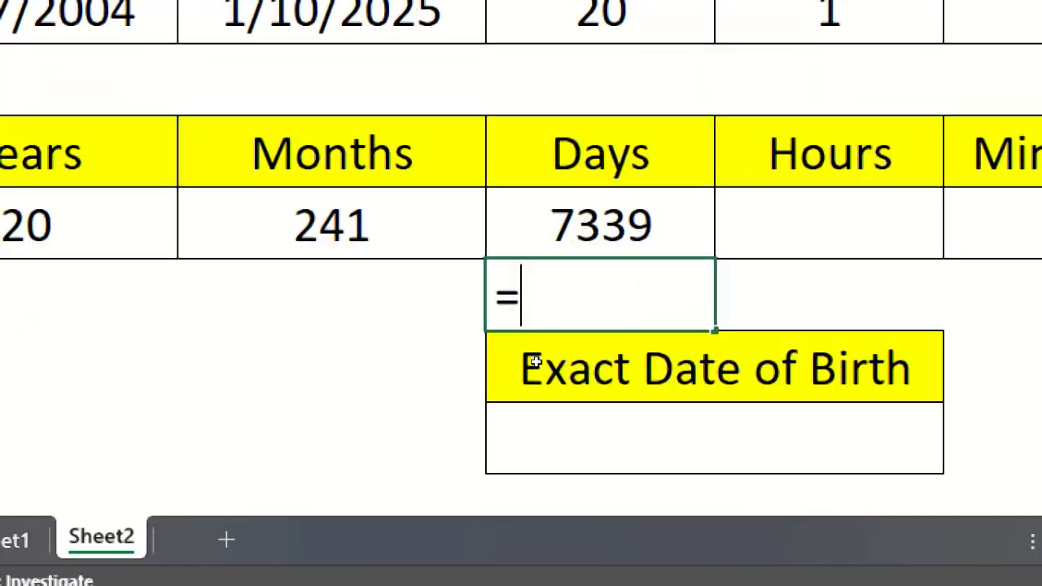
key(BackSpace)
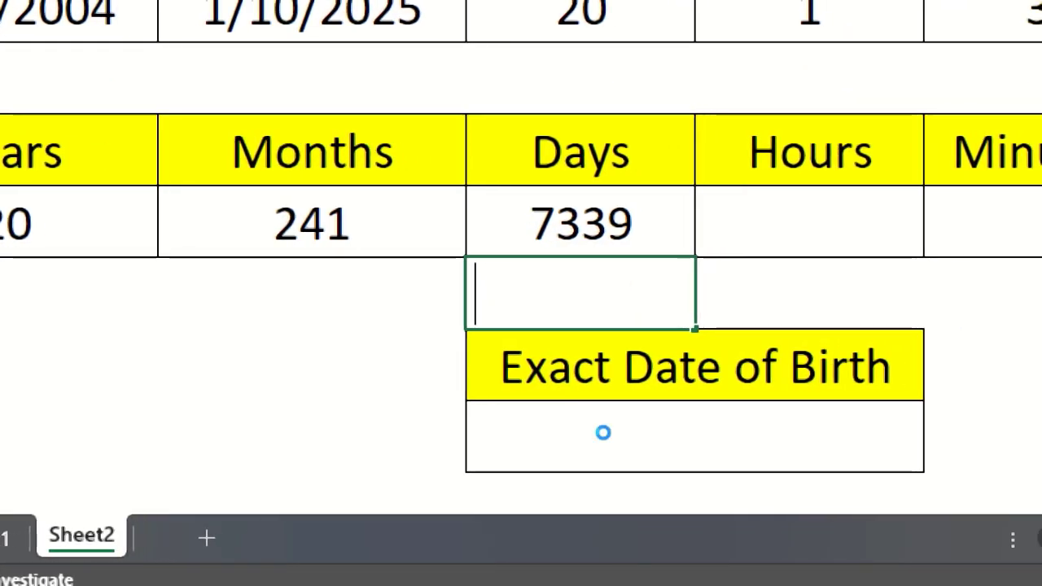
key(Return)
Calculate the total hours in cell D5 with the formula =SUM(C5*24)
key(Tab)
key(Up)
key(Up)
key(Left)
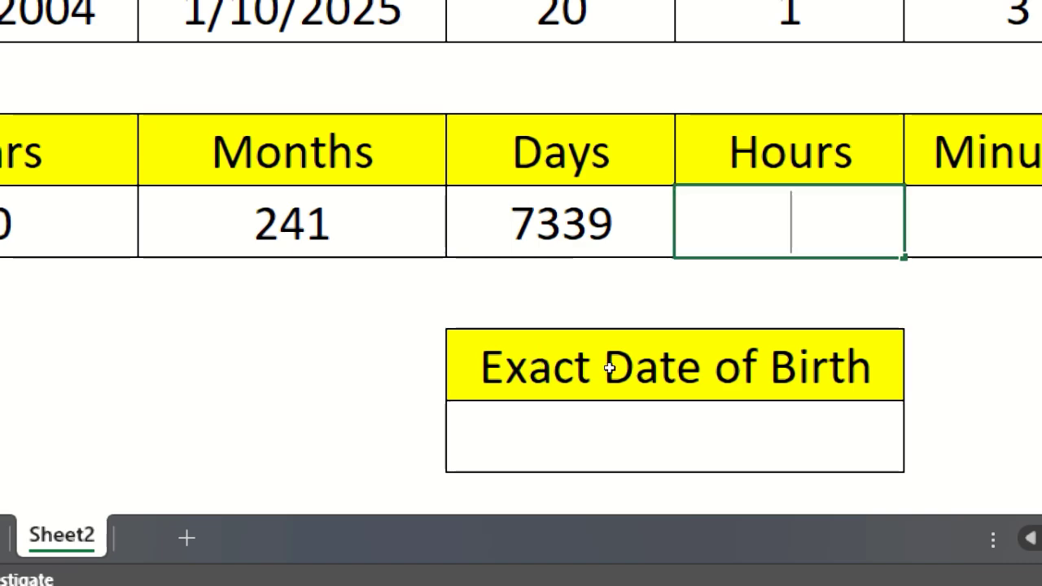
text(=sum()
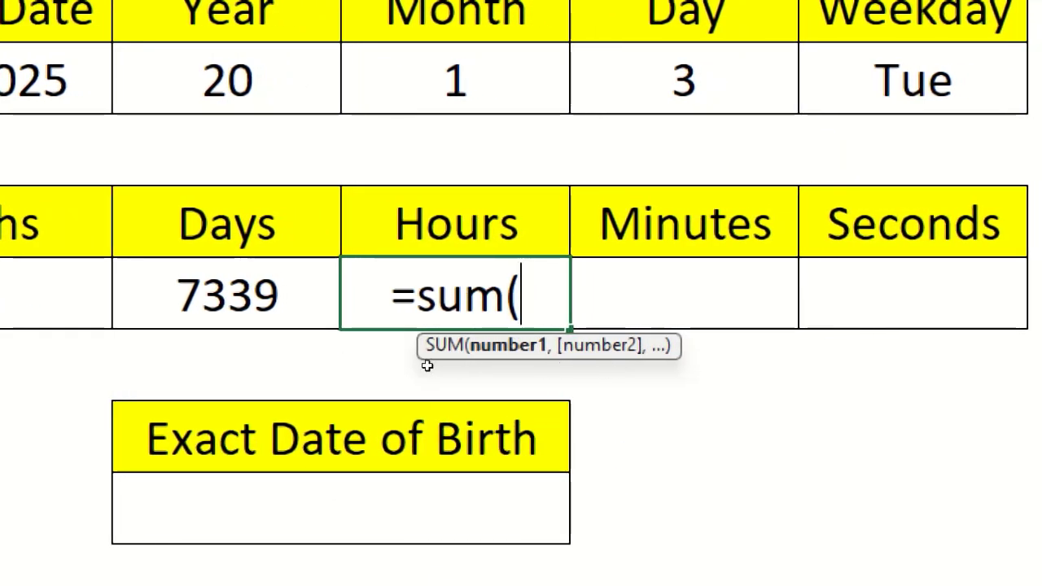
key(Left)
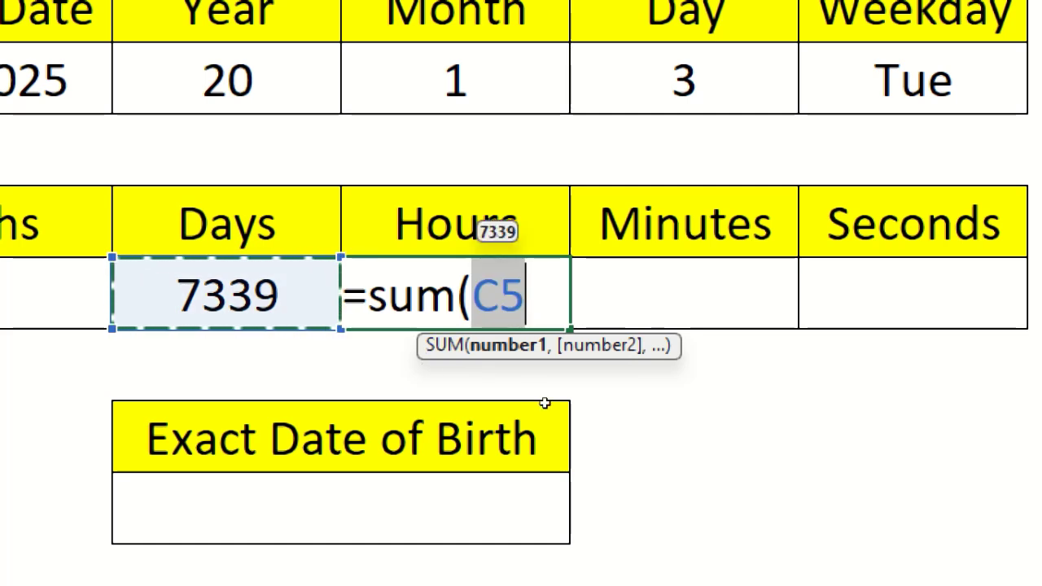
text(*)
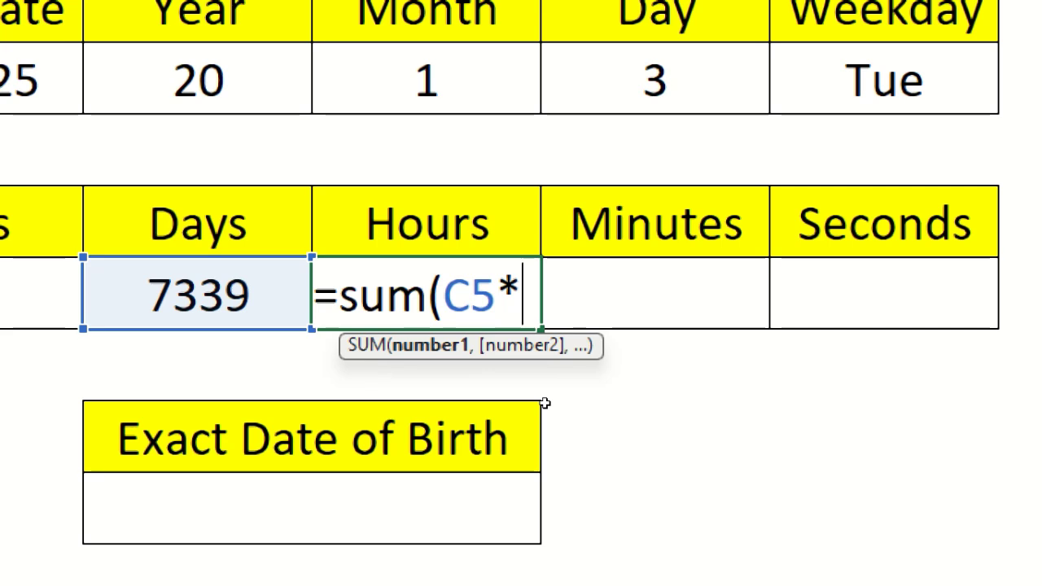
text(24)
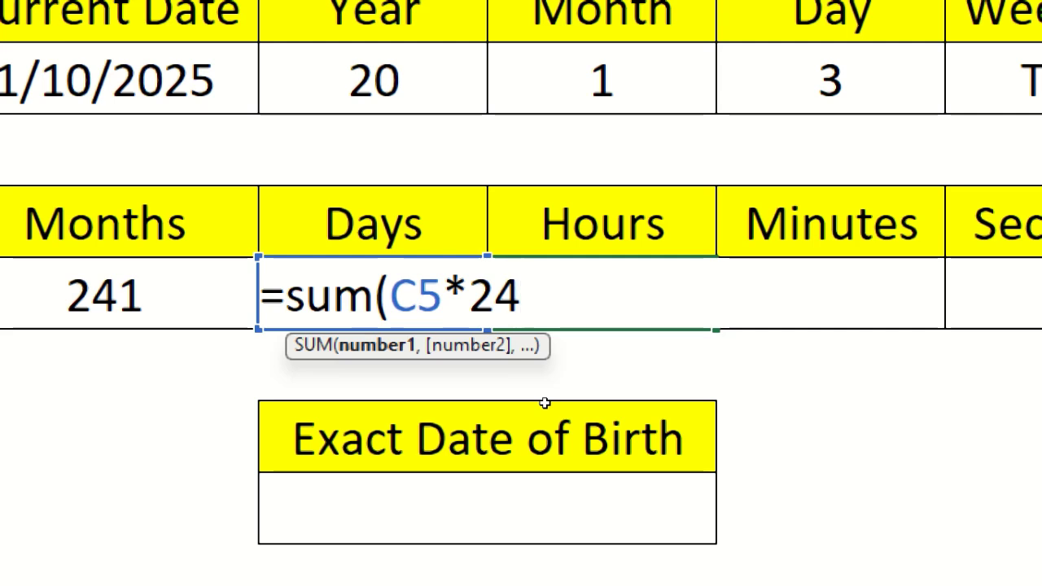
text())
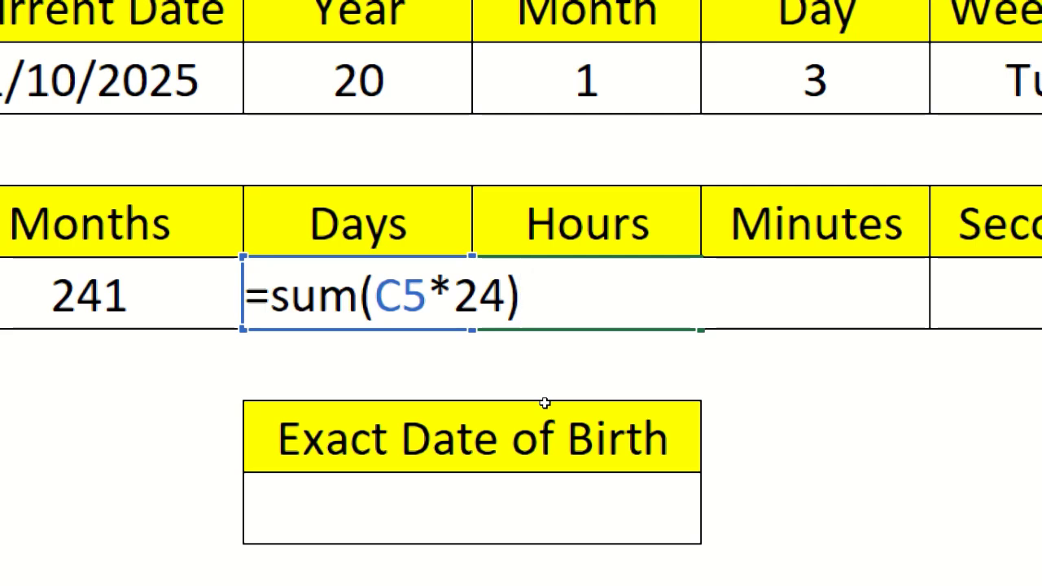
key(Return)
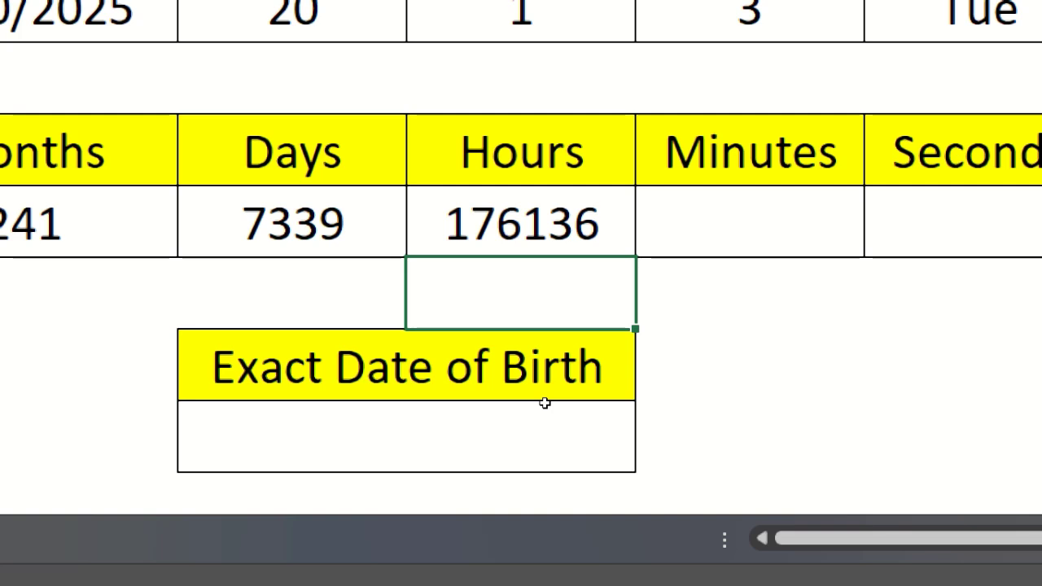
Calculate the total minutes in cell E5 with the formula =SUM(D5*60), and reopen the formula to review it
key(Up)
key(Right)
key(Right)
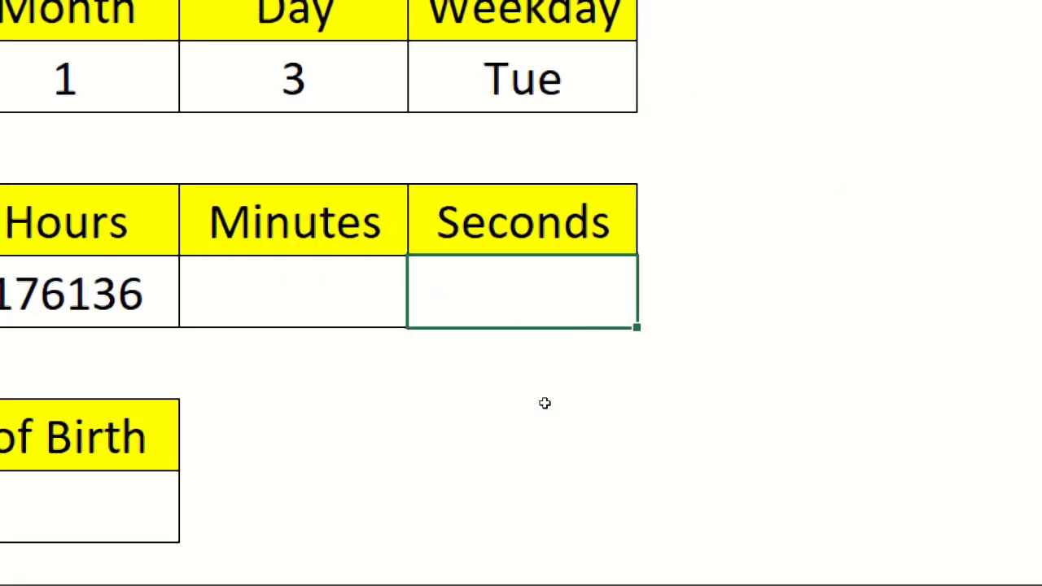
key(Left)
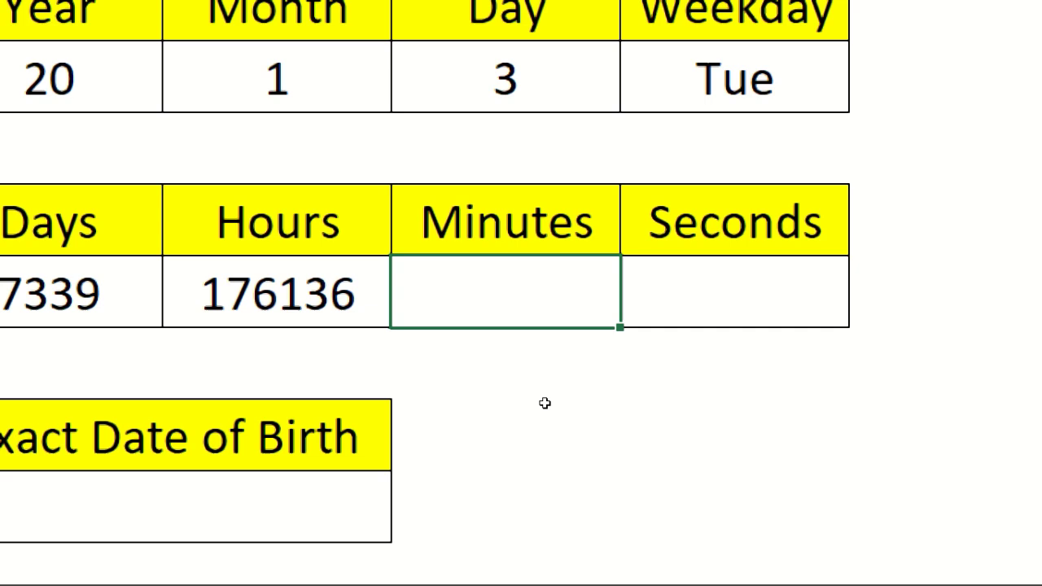
text(=)
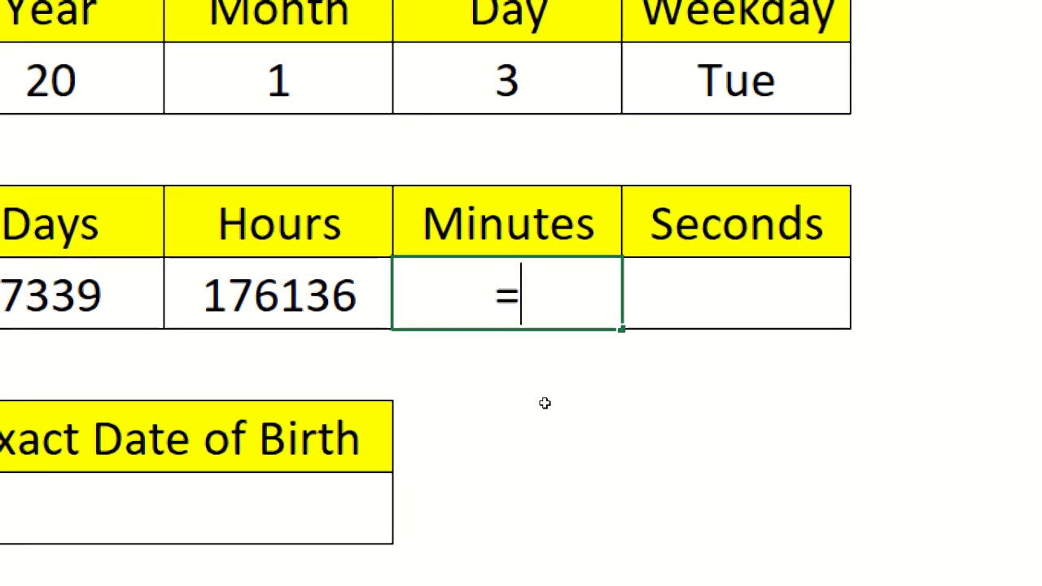
text(sum()
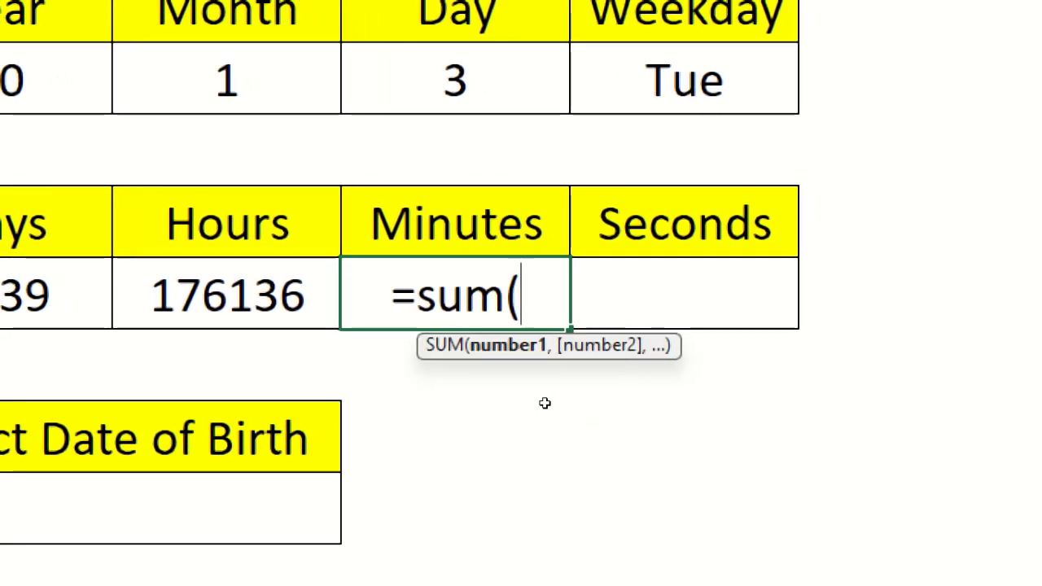
key(Left)
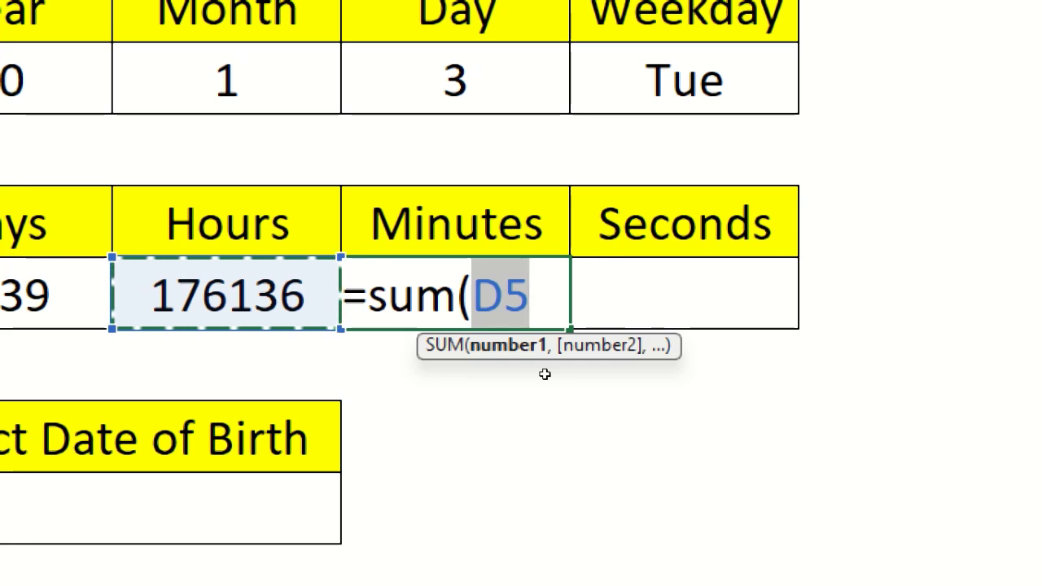
text(*)
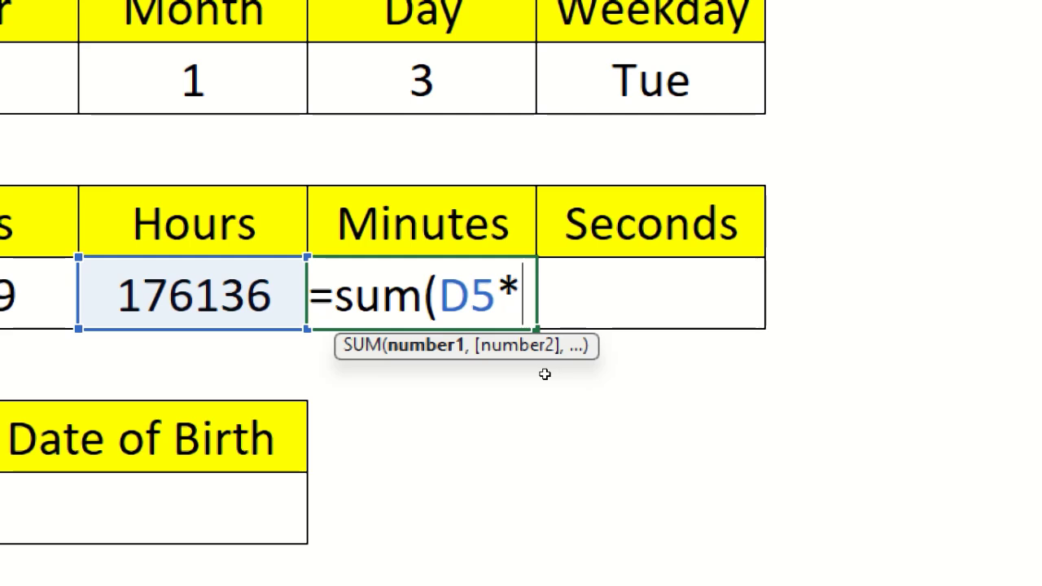
text(60)
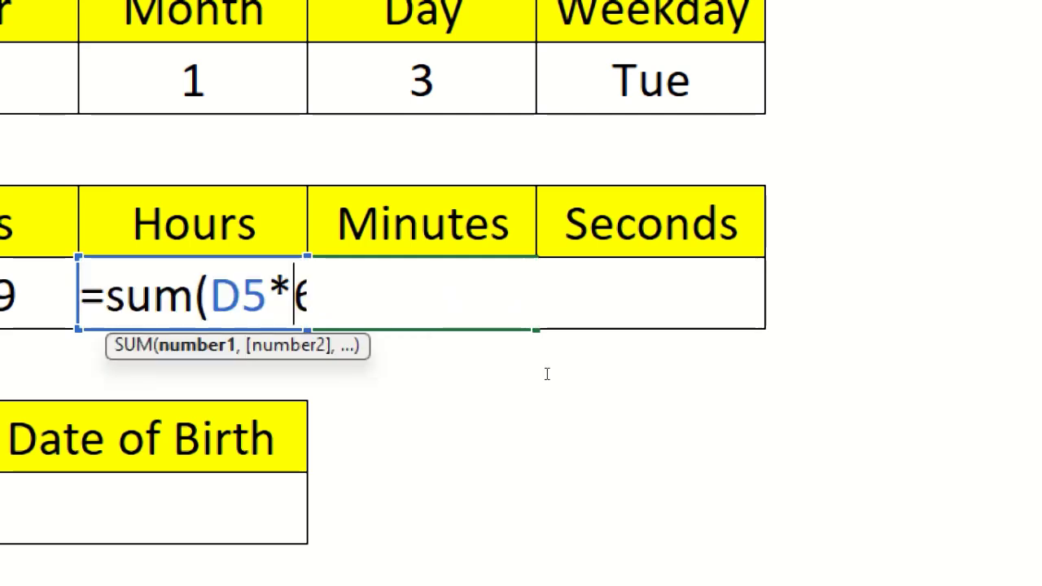
text())
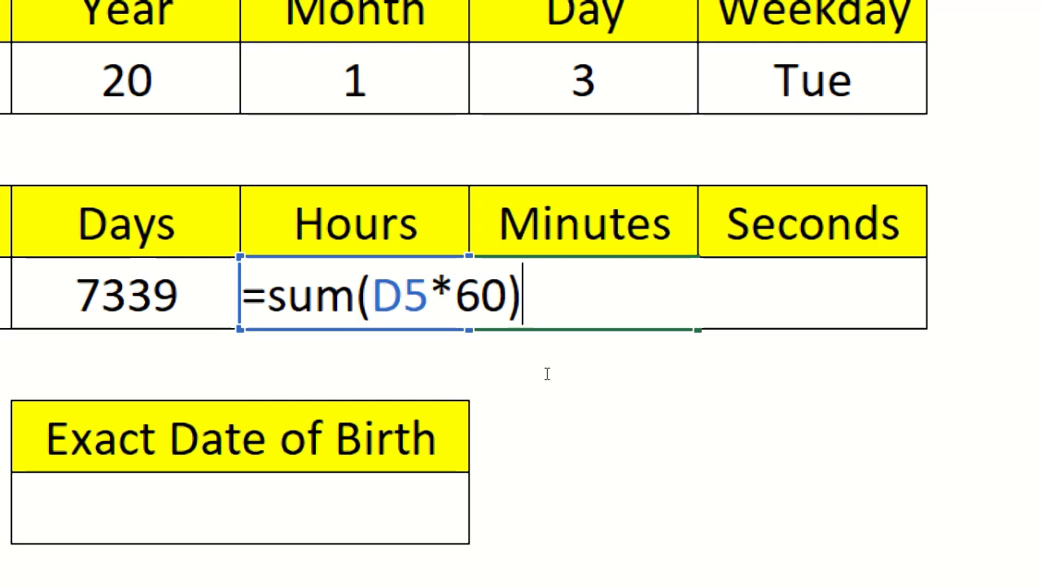
key(Return)
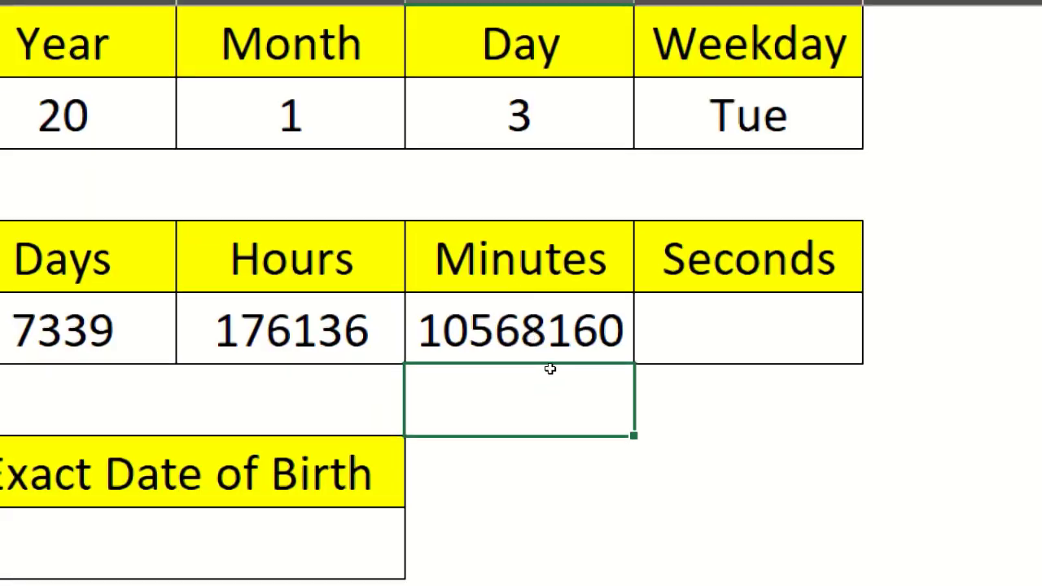
key(Up)
key(F2)
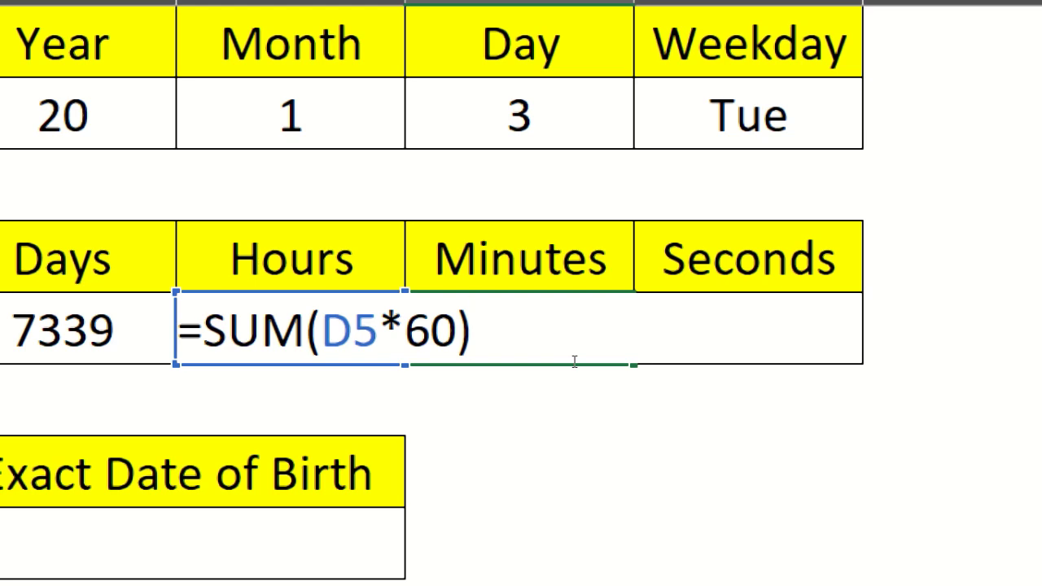
key(Return)
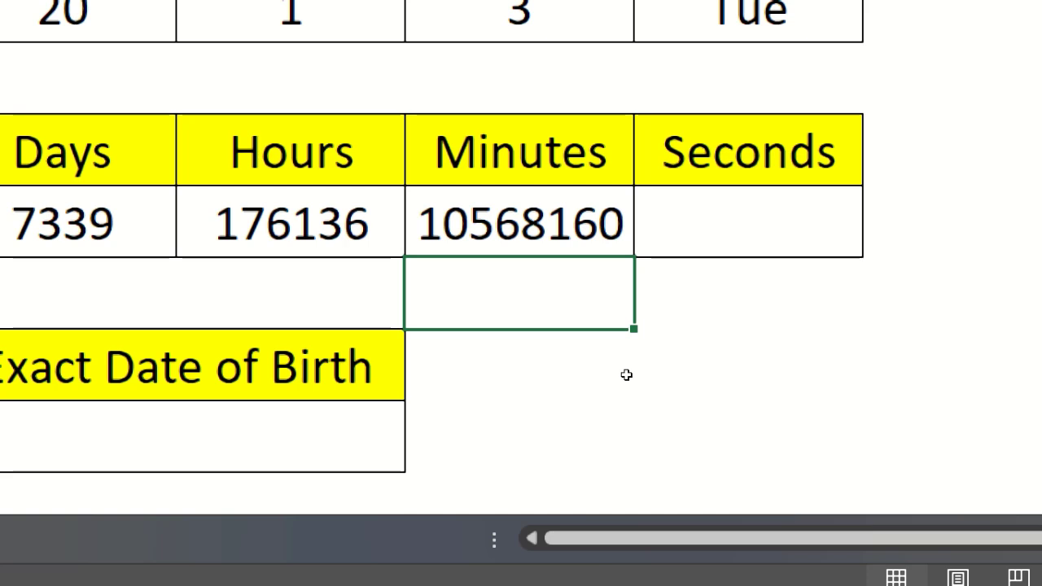
Calculate the total seconds in cell F5 with the formula =SUM(E5*60)
key(Up)
key(Right)
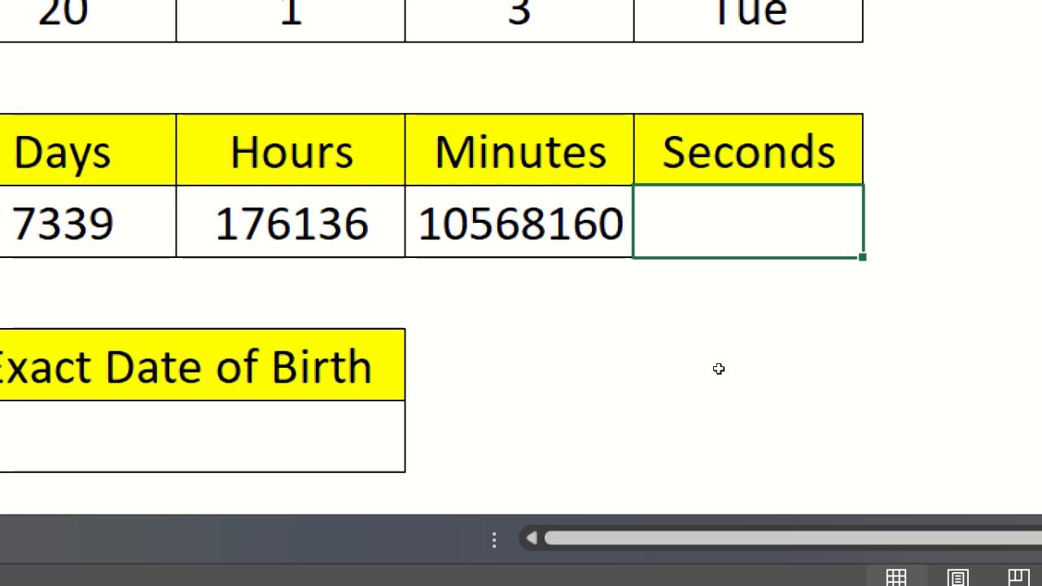
text(=sum)
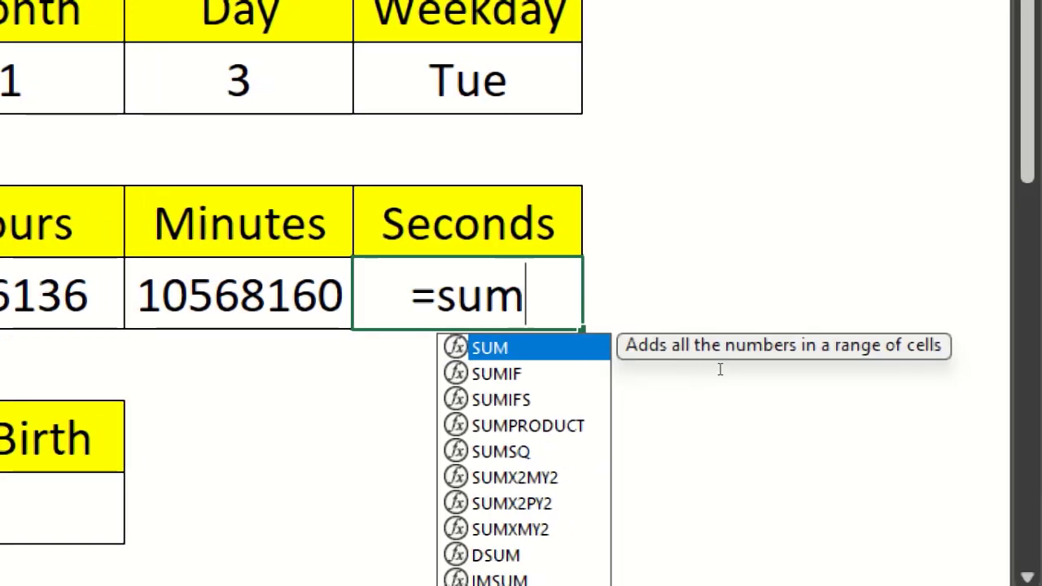
text(()
key(Left)
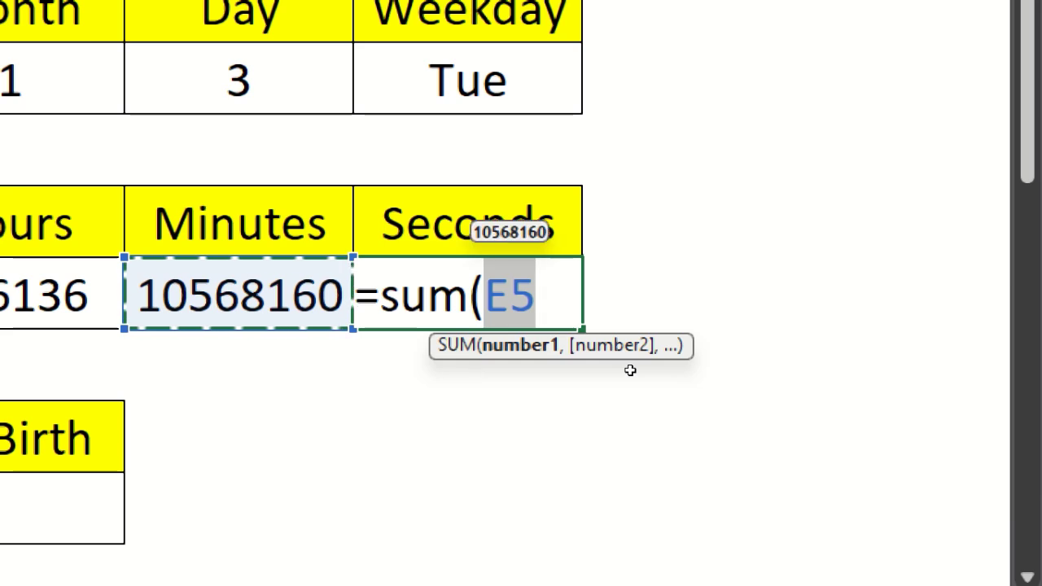
text(*)
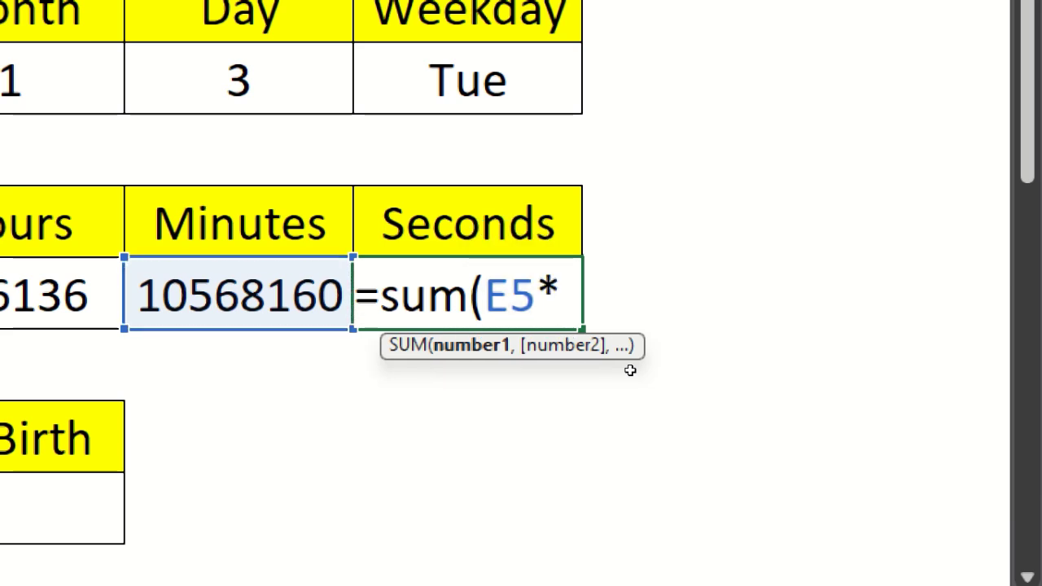
text(60))
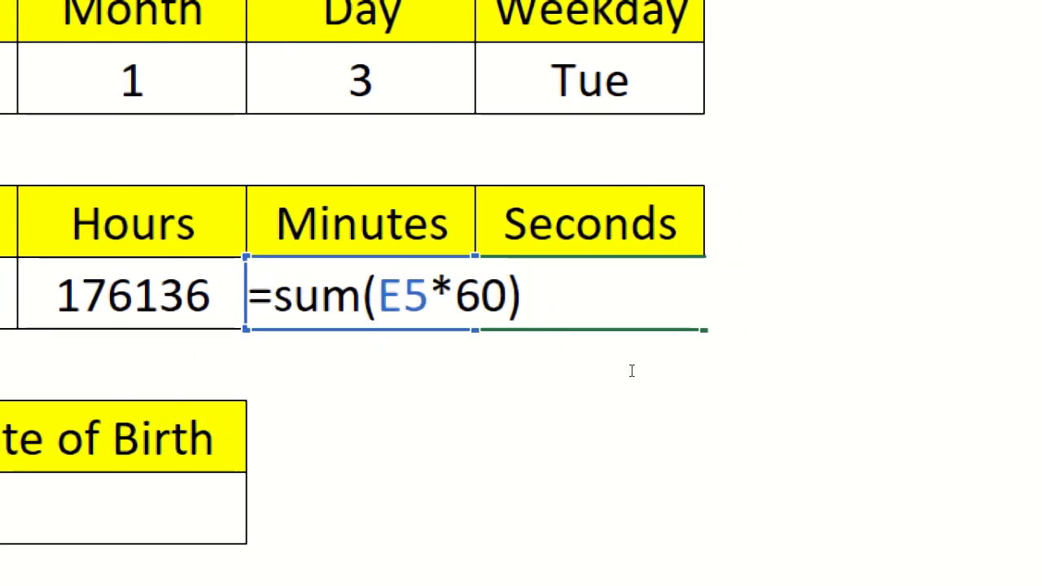
key(Return)
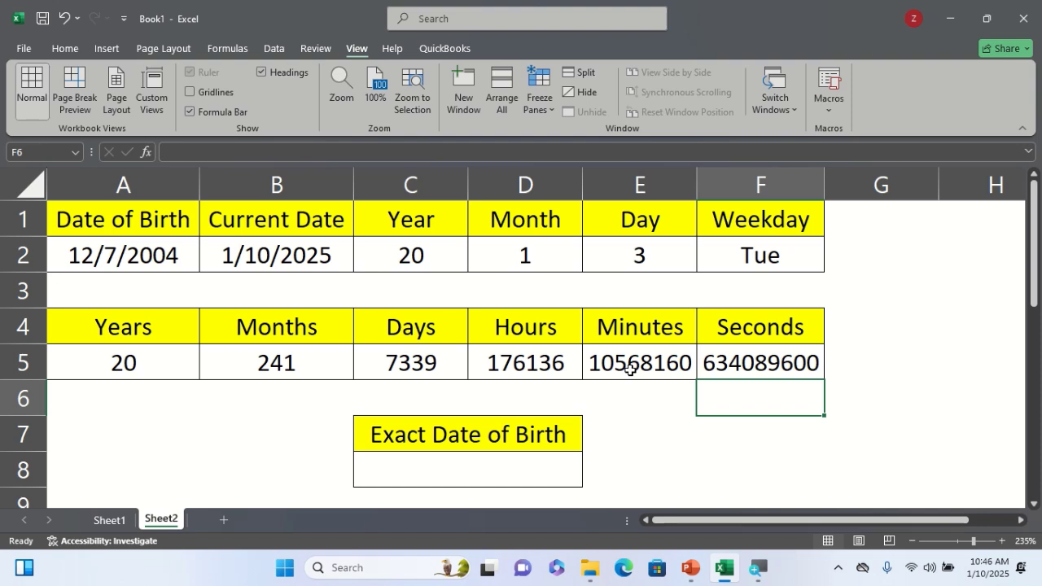
Fit the widths of columns E and F to their contents so the full minutes and seconds values show
click(387, 473)
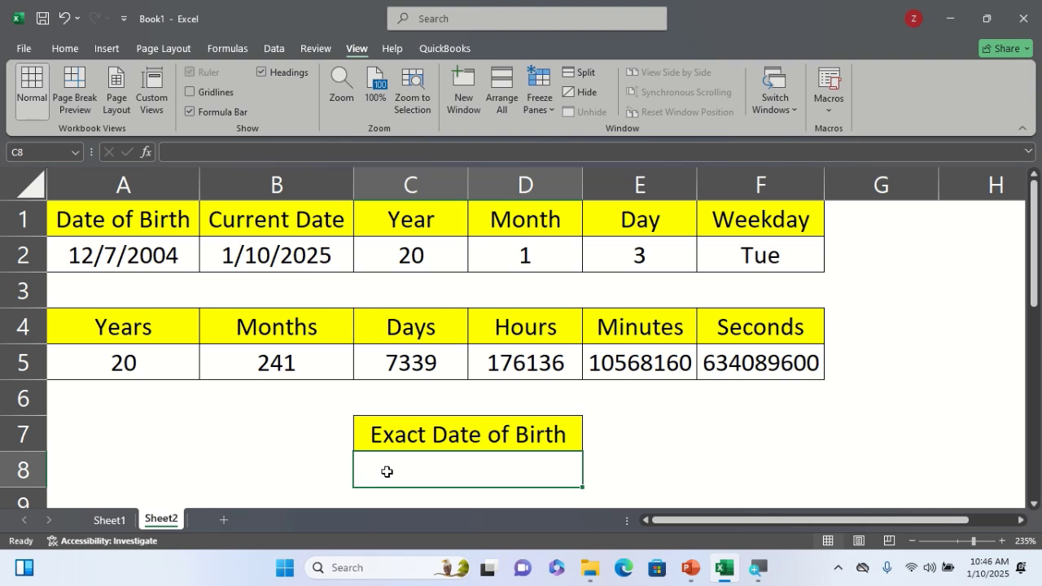
scroll(387, 473, up, 2)
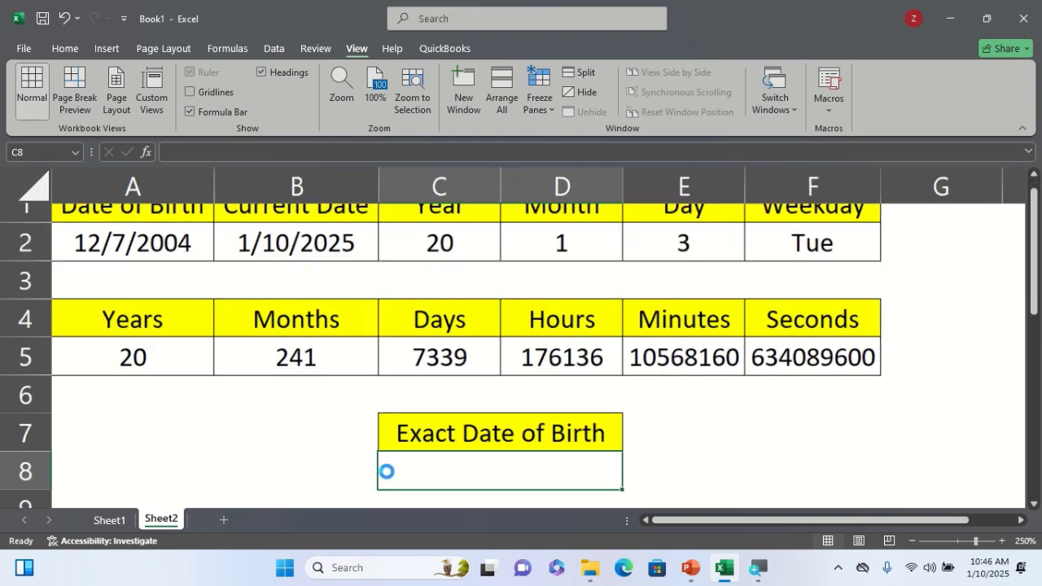
scroll(387, 473, up, 1)
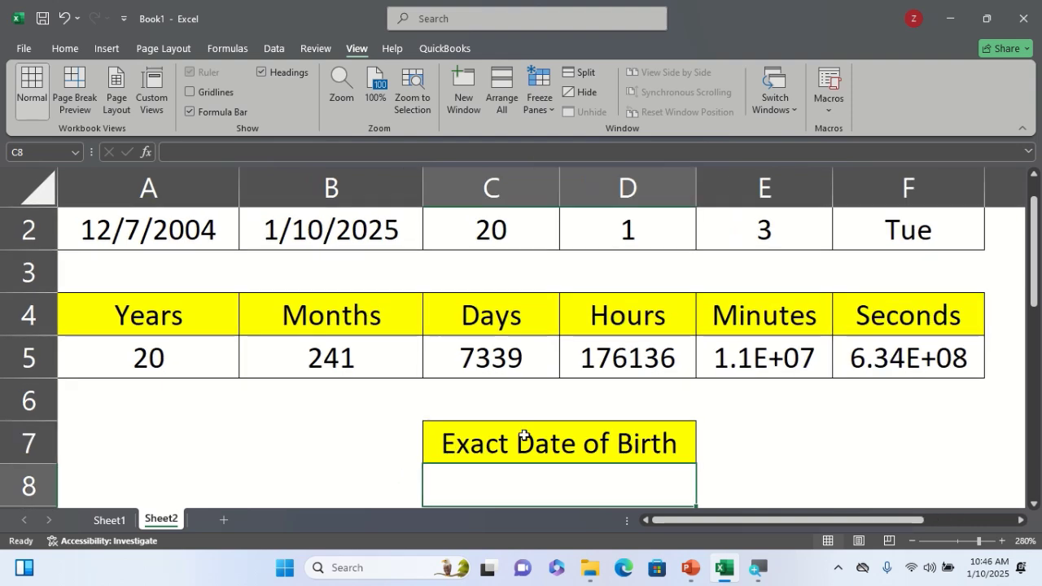
double_click(832, 190)
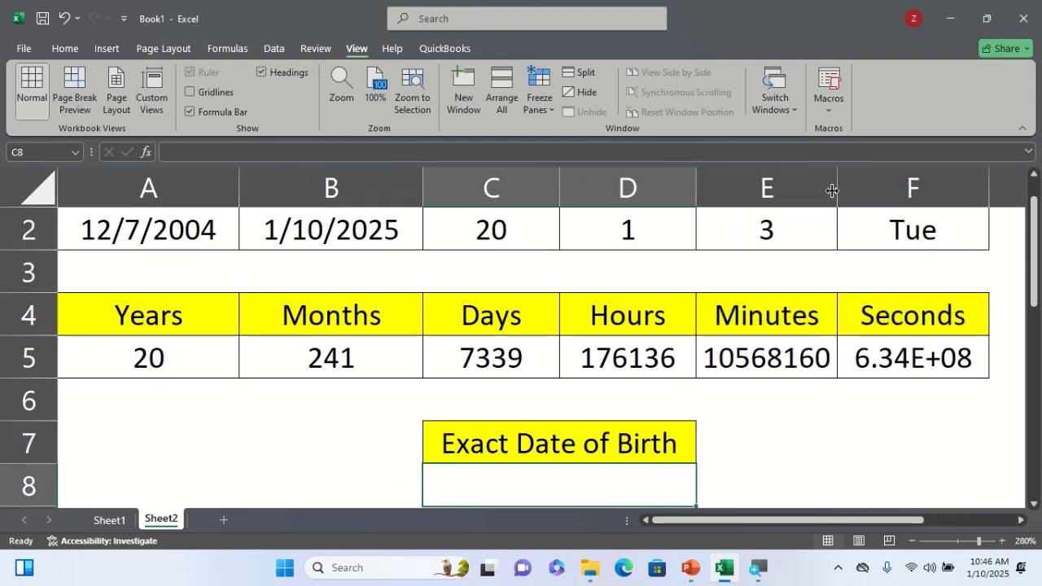
double_click(990, 190)
scroll(842, 347, down, 1)
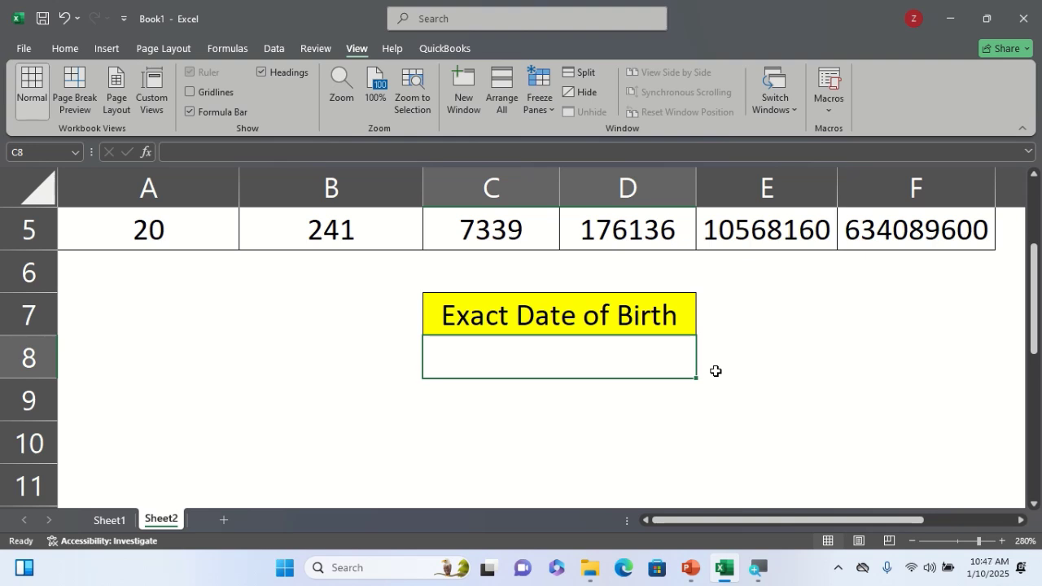
scroll(716, 371, up, 2)
drag(535, 281, 711, 277)
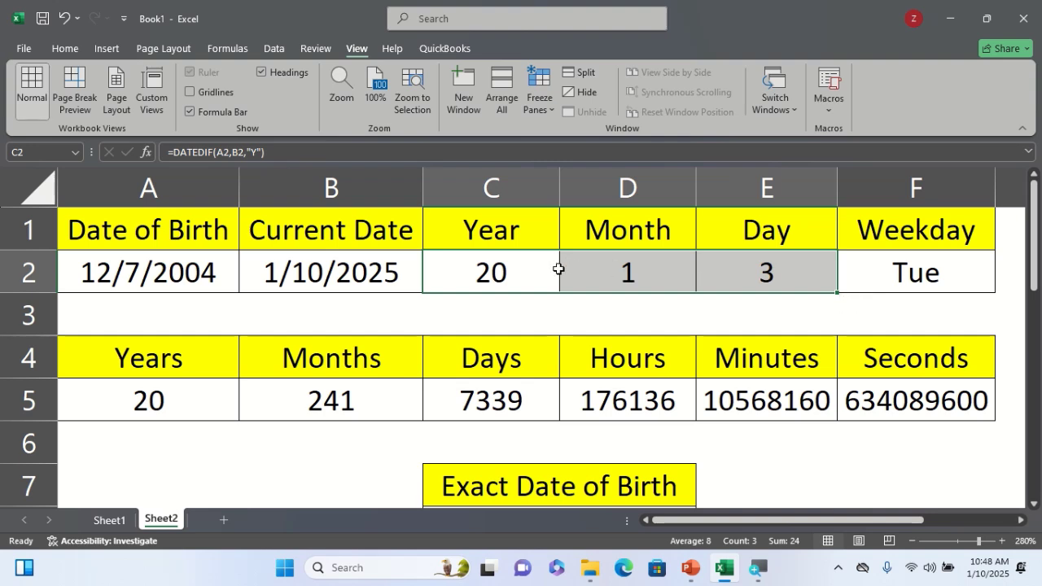
drag(557, 269, 717, 288)
scroll(717, 288, down, 1)
Start a formula in the merged cell C8 under Exact Date of Birth with a reference to the year value, =C2
click(611, 397)
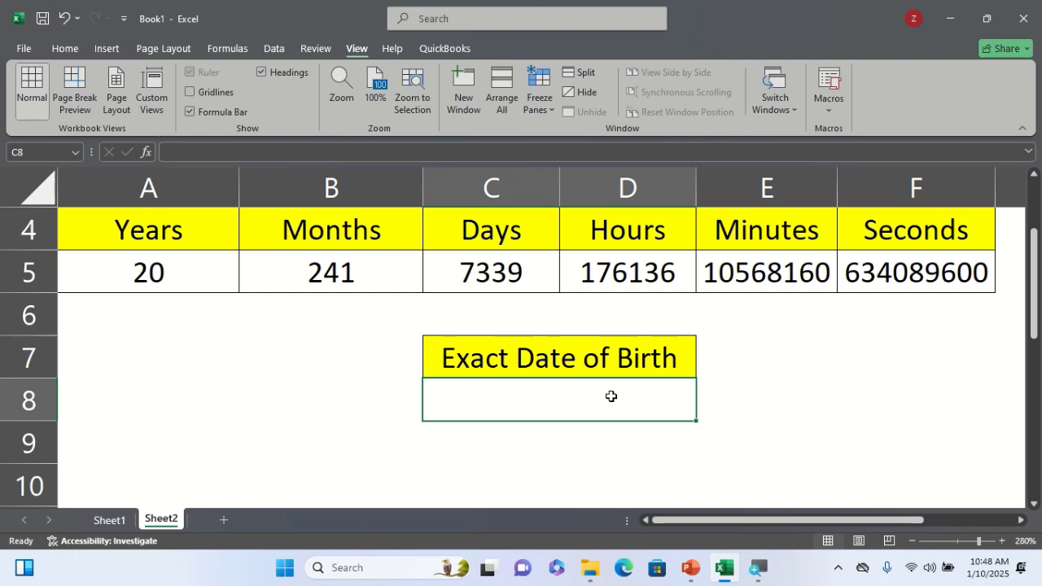
text(=)
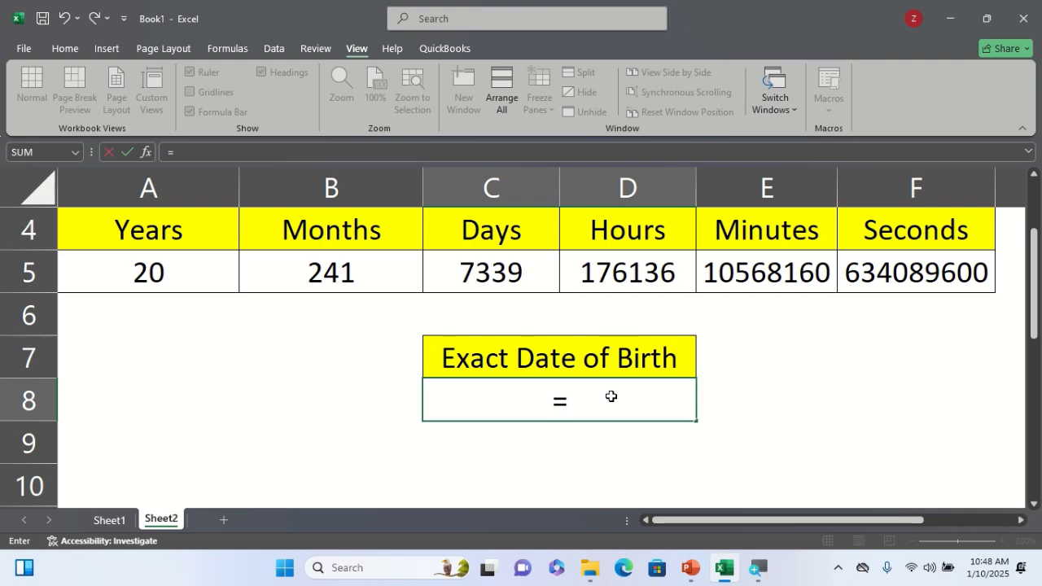
scroll(610, 396, up, 1)
click(543, 283)
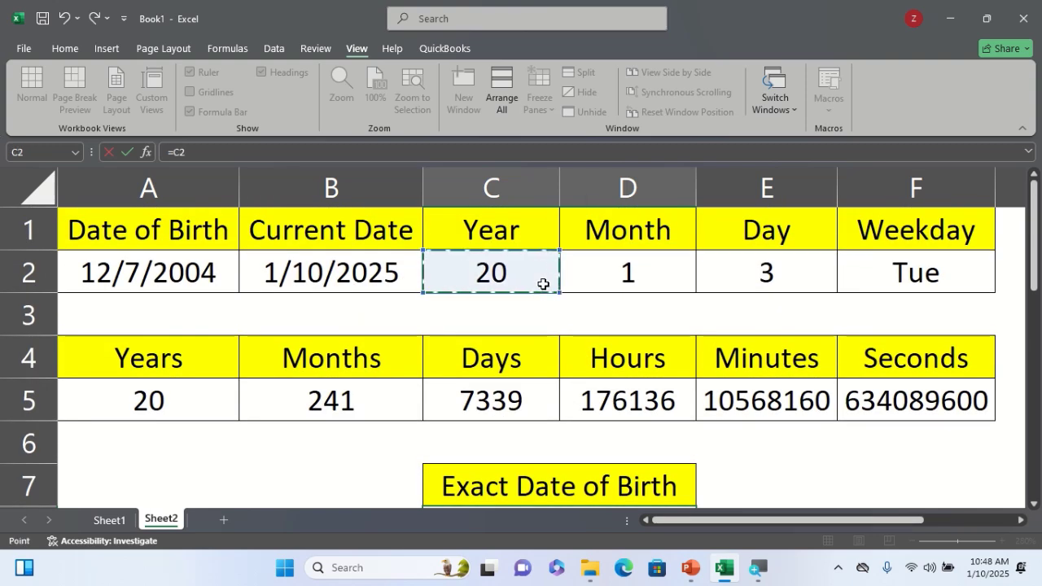
scroll(565, 373, down, 2)
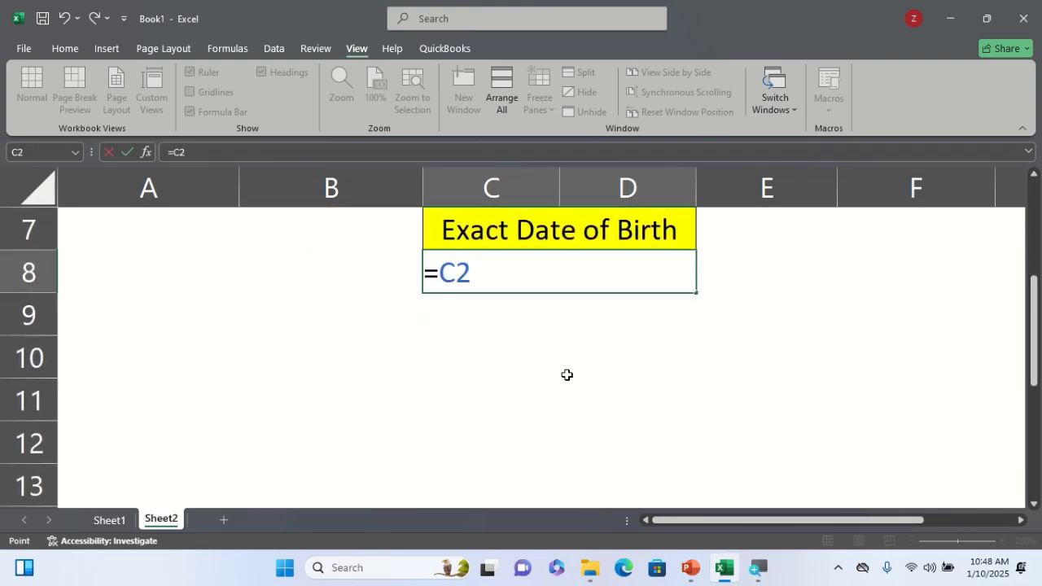
scroll(567, 375, up, 1)
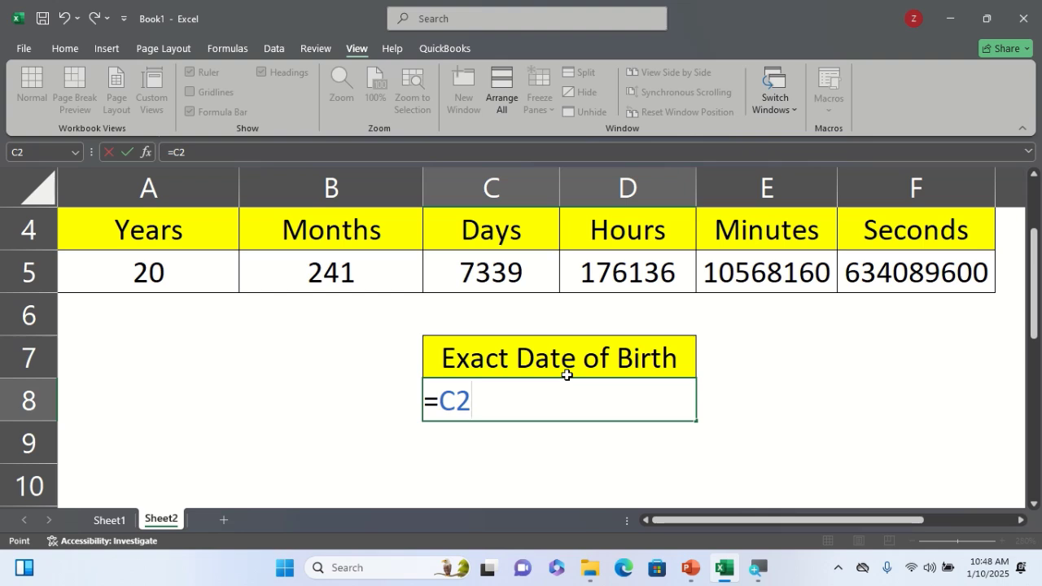
Extend the C8 formula with &"Years "& to join the year label to the year value
text(&)
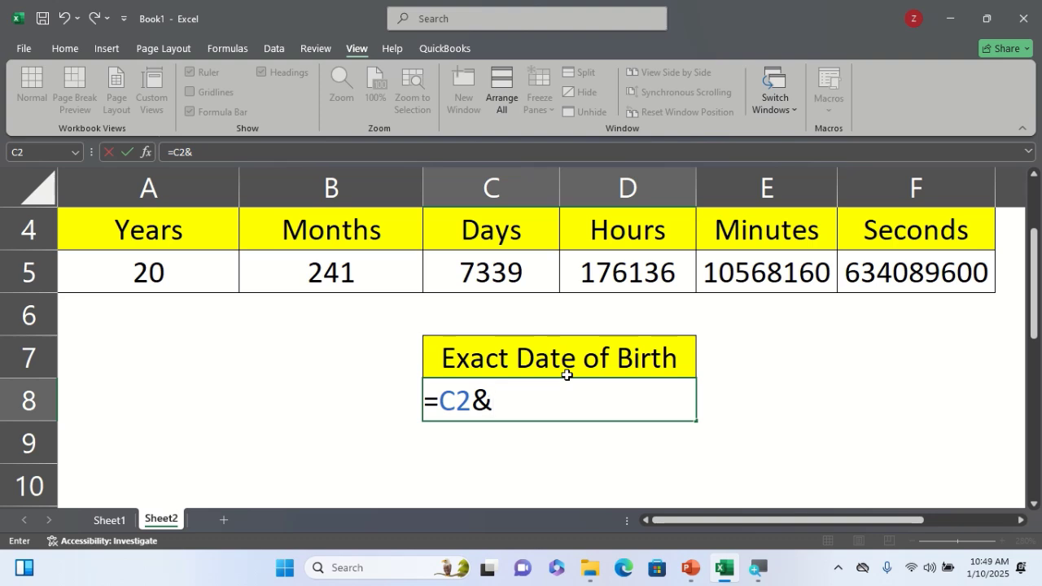
text(")
text(Yaea)
key(BackSpace)
key(BackSpace)
key(BackSpace)
text(ears)
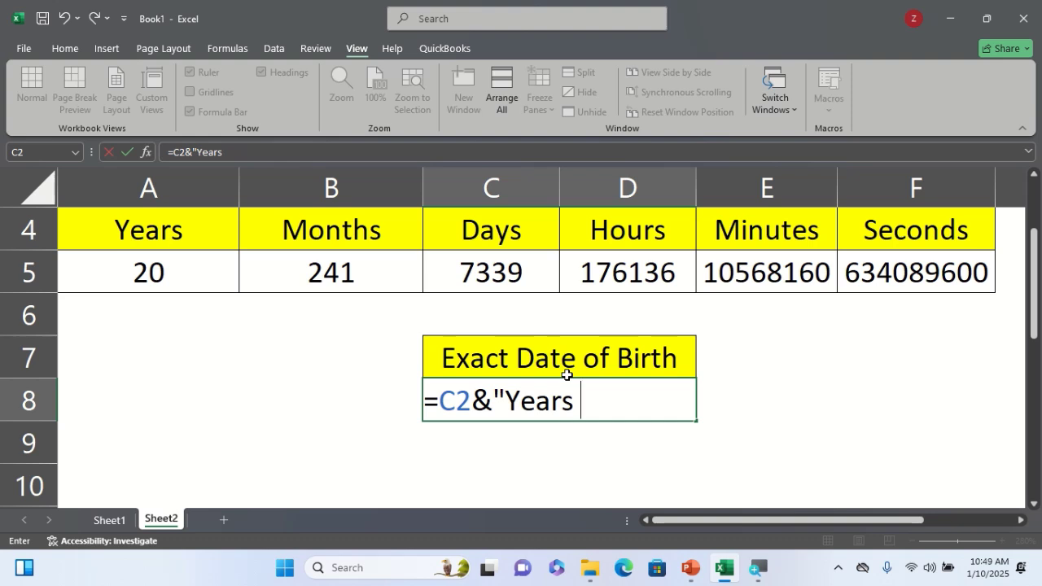
text( ")
key(BackSpace)
text("&)
Add the month value and its label to the C8 formula as D2&"Months "
scroll(594, 236, up, 1)
click(642, 266)
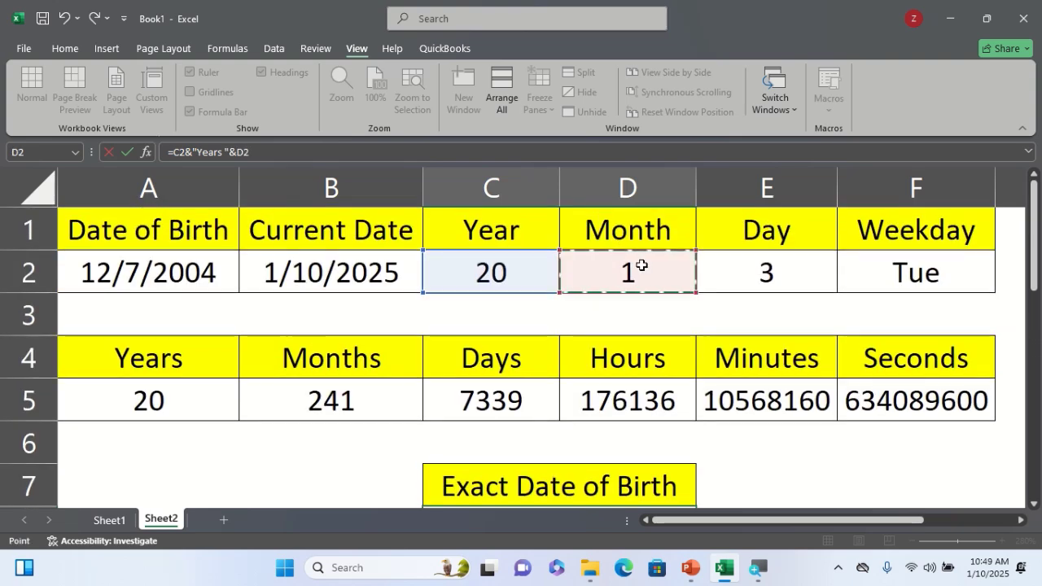
scroll(646, 339, down, 1)
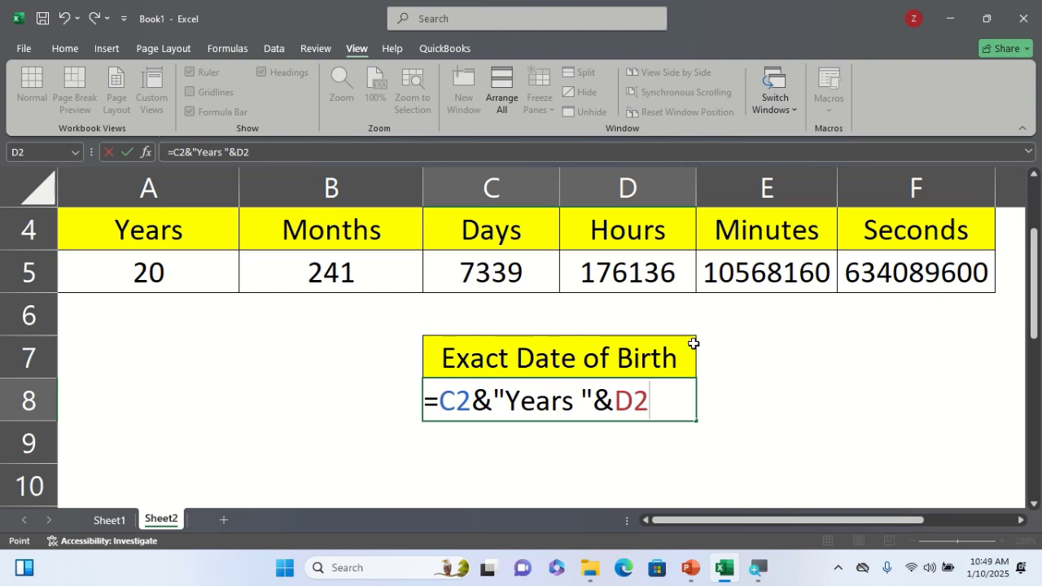
text(&)
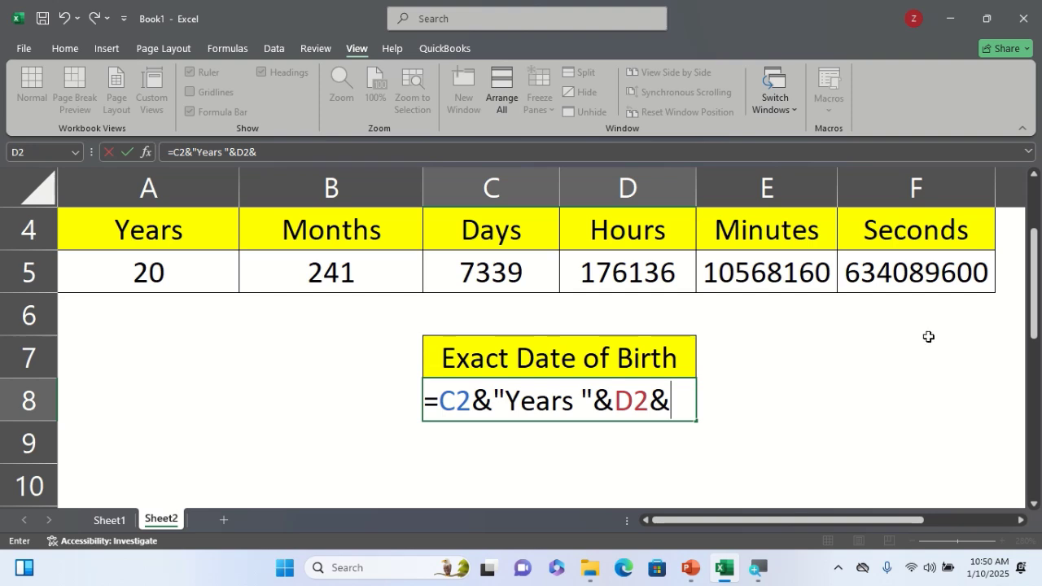
drag(1037, 322, 1038, 273)
drag(1039, 234, 1038, 235)
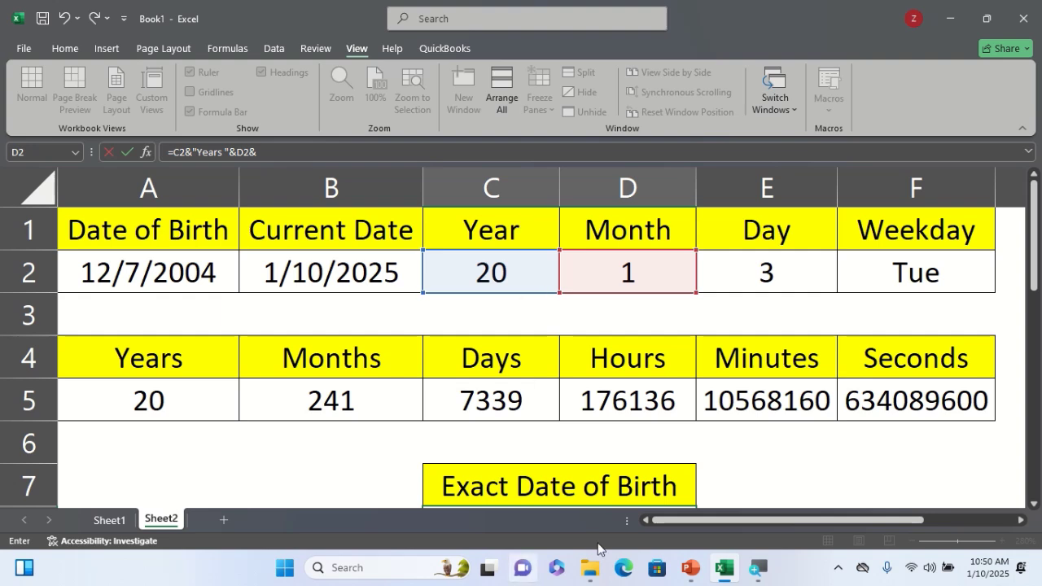
scroll(736, 432, down, 1)
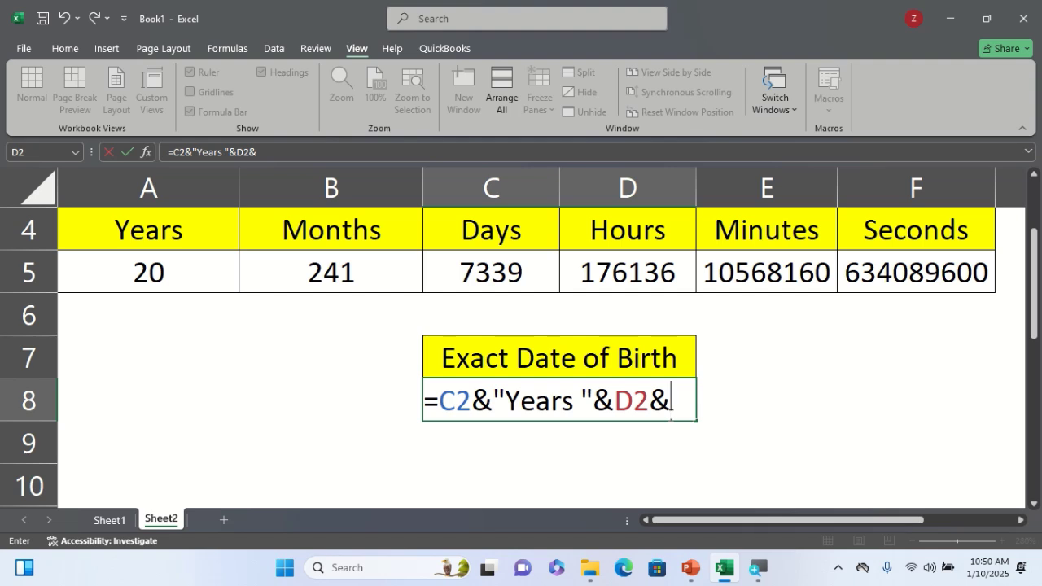
text(")
text(Mont)
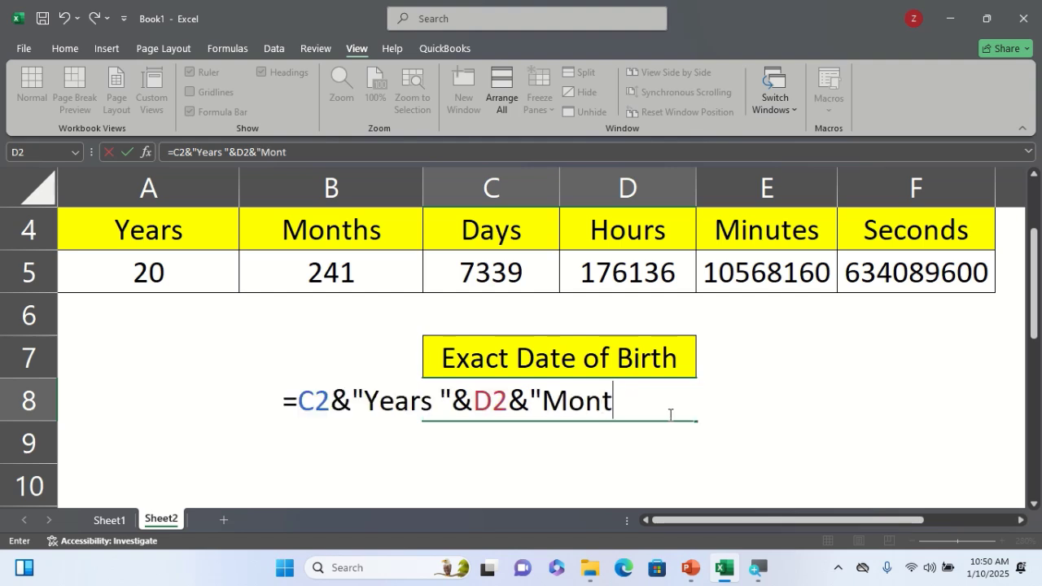
text(hs ")
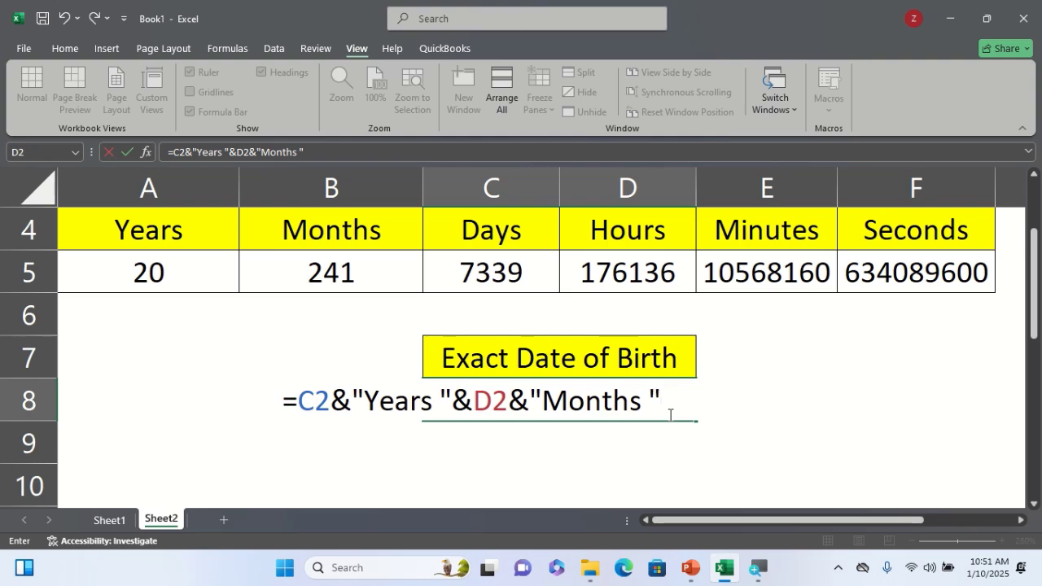
Complete the C8 formula with the day value and closing label, &E2&"Days Old.", and enter it
text(&)
scroll(671, 413, up, 1)
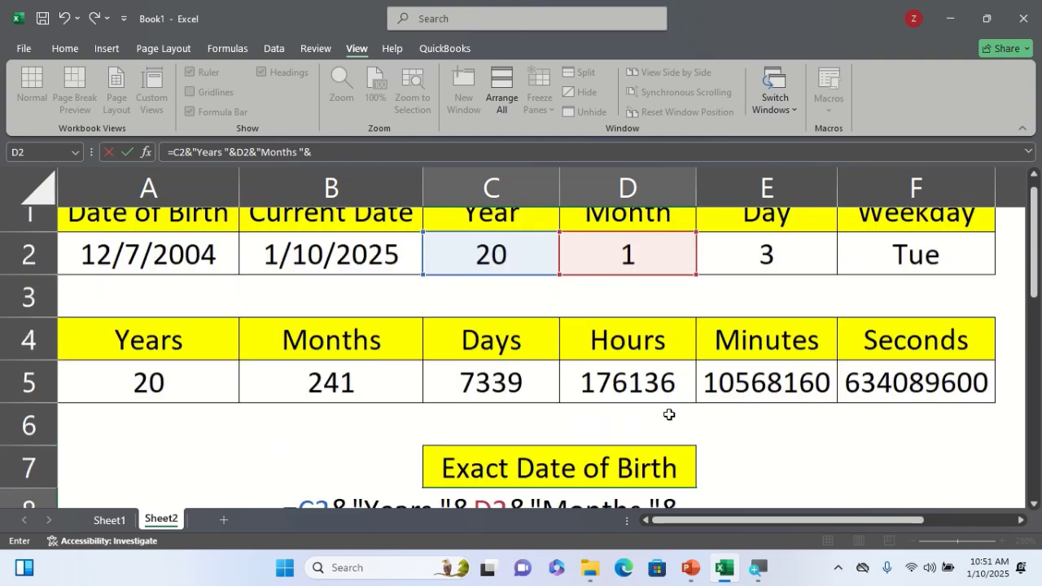
click(759, 274)
scroll(759, 273, down, 3)
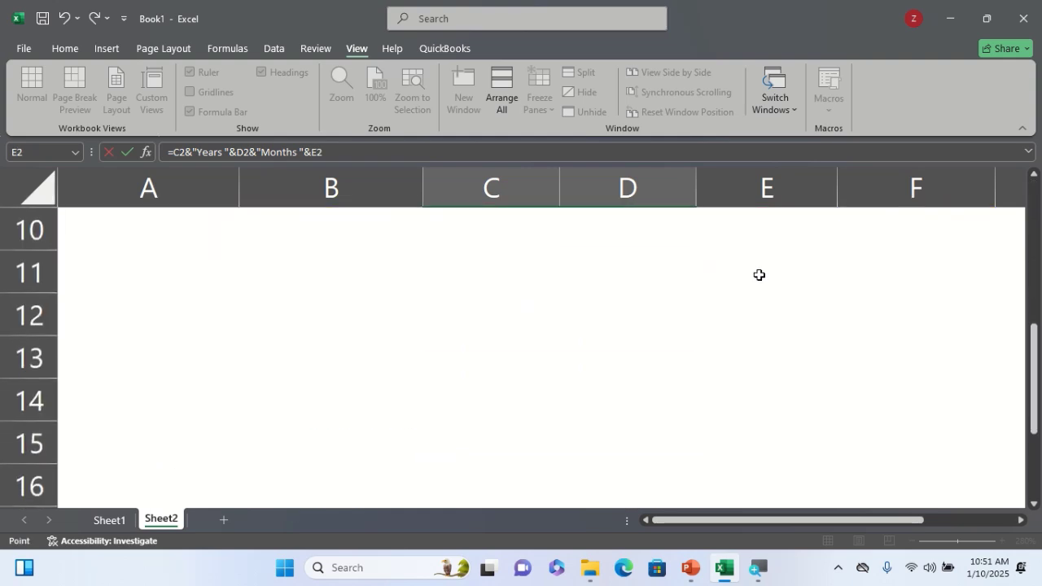
scroll(759, 273, up, 2)
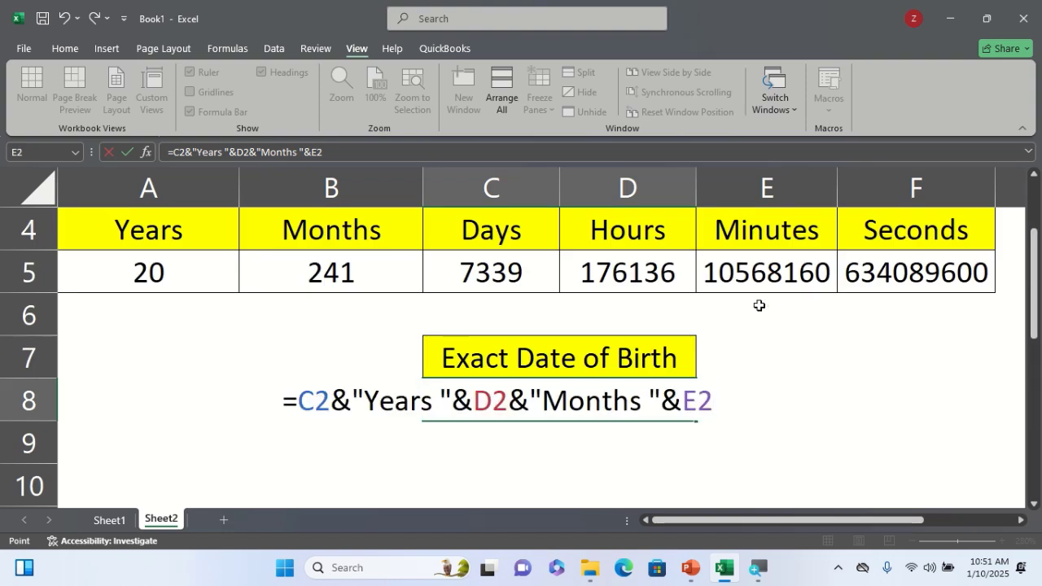
text(&")
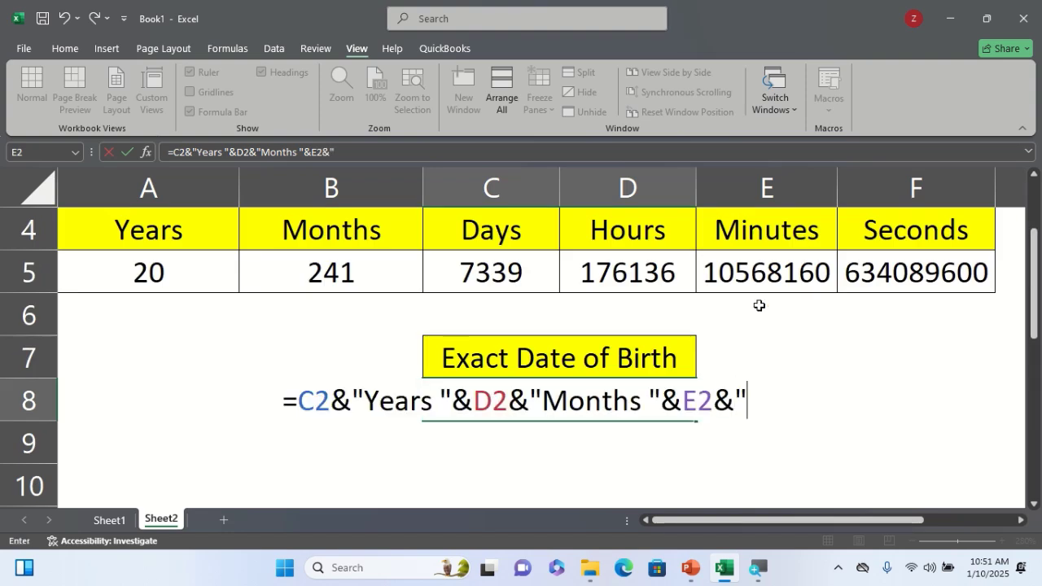
text(Days Ol)
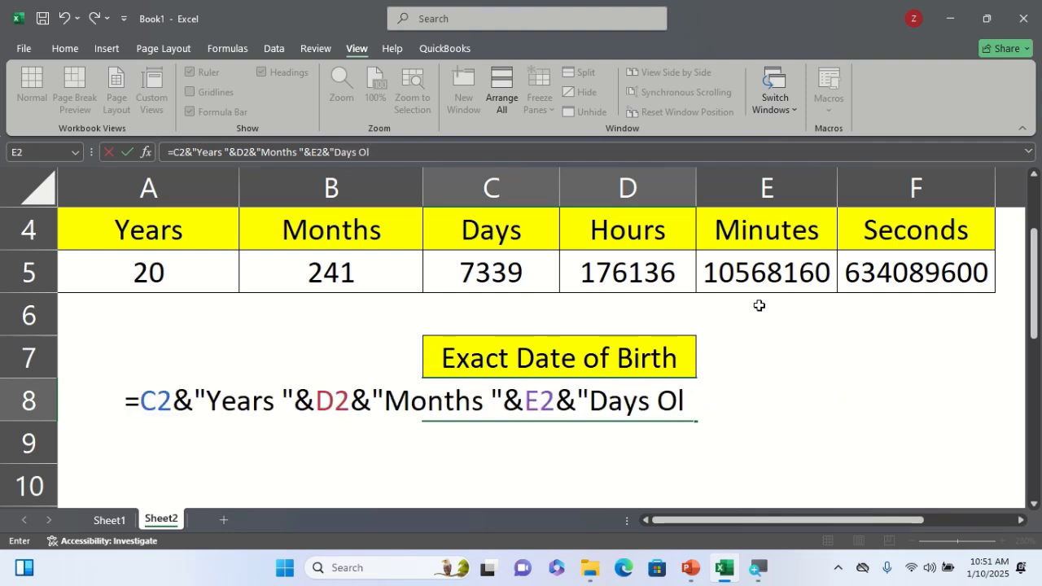
text(d.")
key(Return)
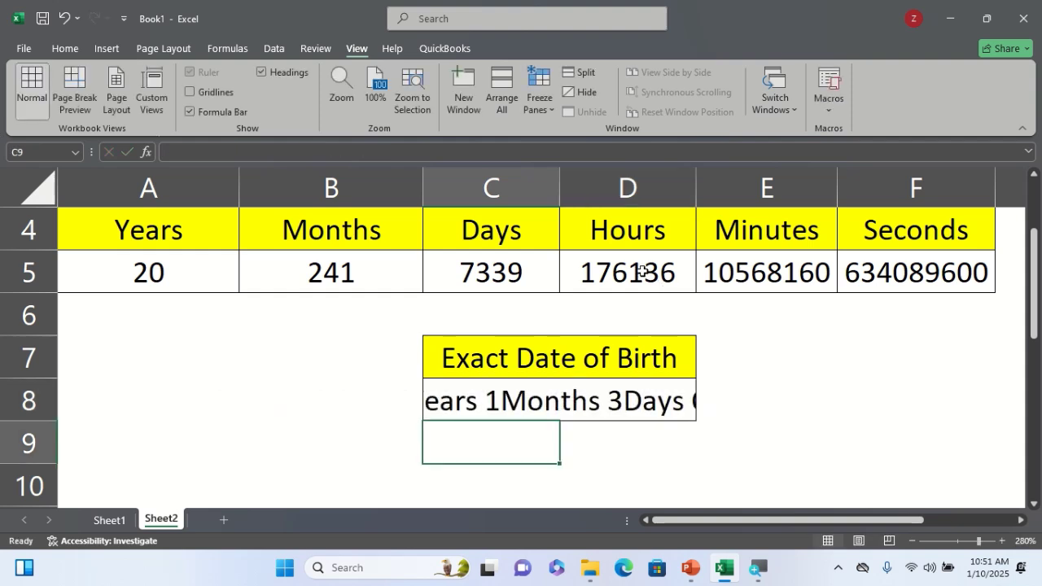
Widen columns C and D until the whole age text fits inside the merged cell C8
double_click(559, 188)
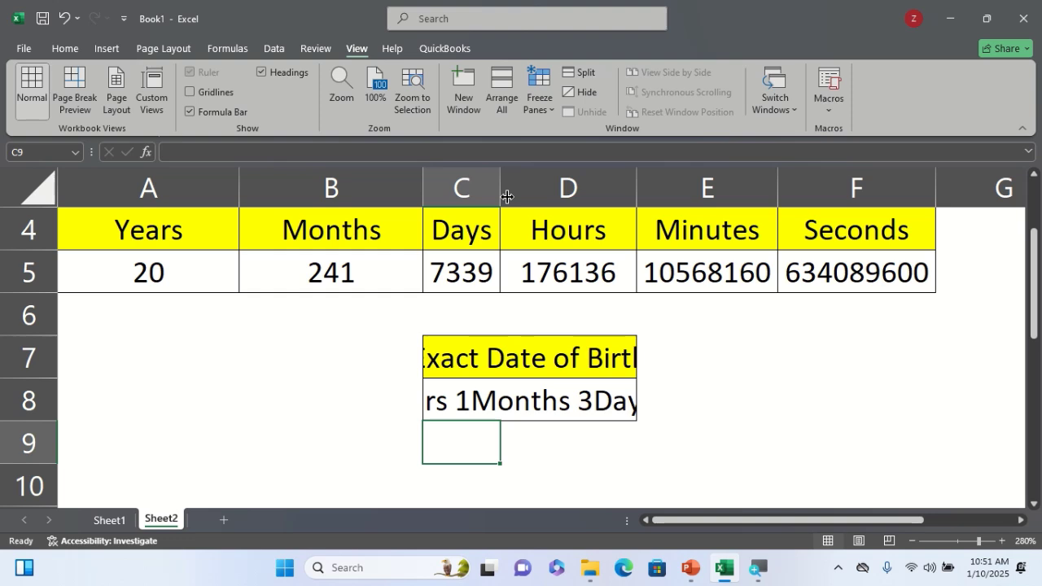
drag(501, 189, 609, 188)
drag(744, 185, 795, 185)
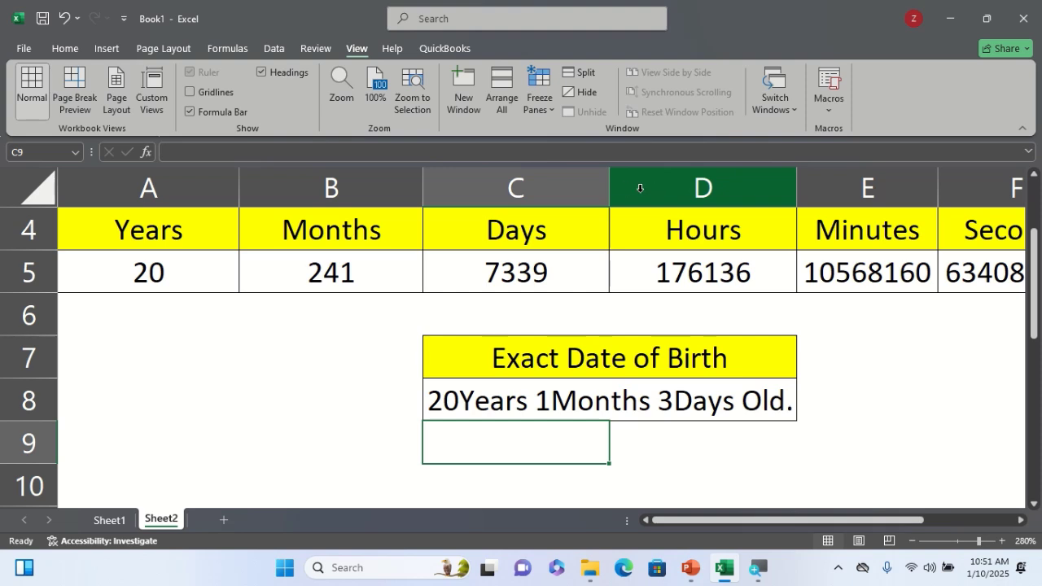
drag(610, 188, 625, 188)
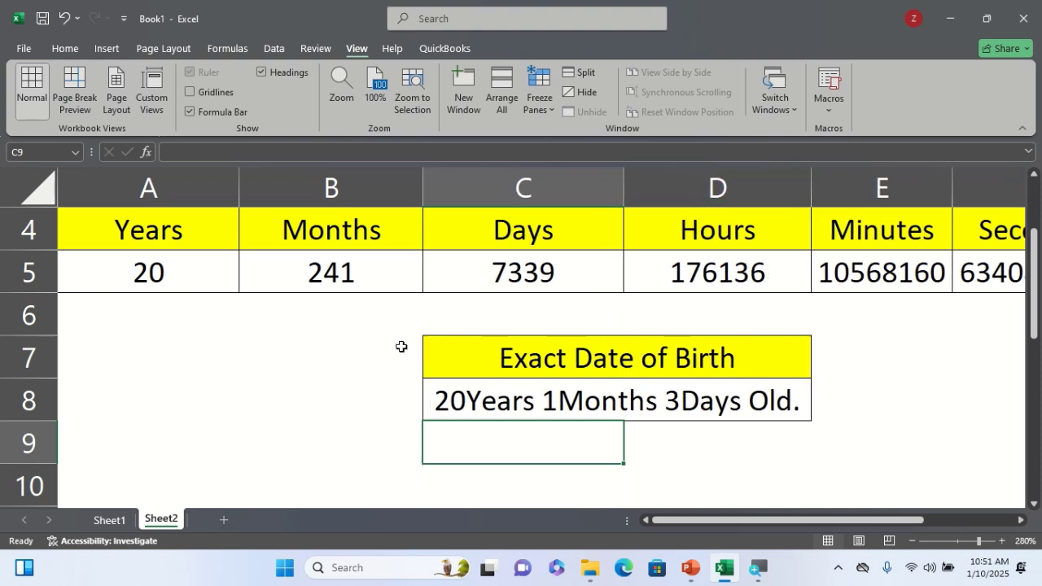
Enter the heading Current Time in cell A7
click(158, 366)
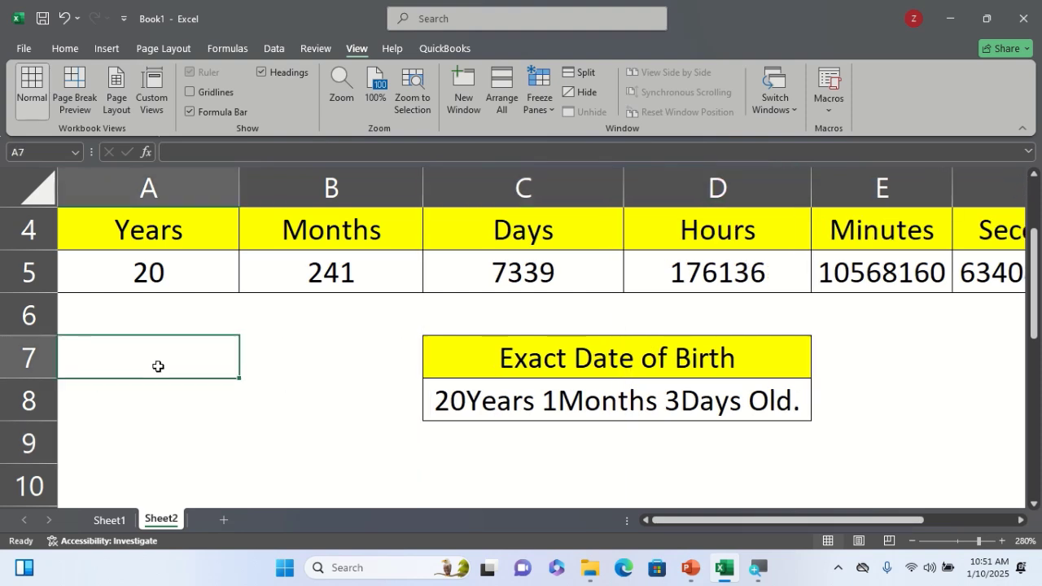
text(C)
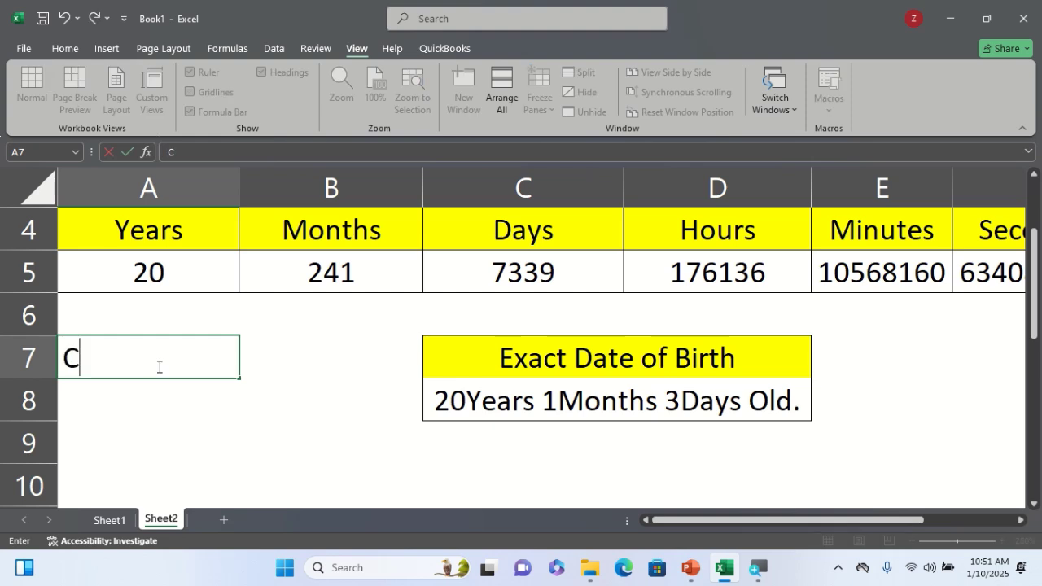
text(urrent)
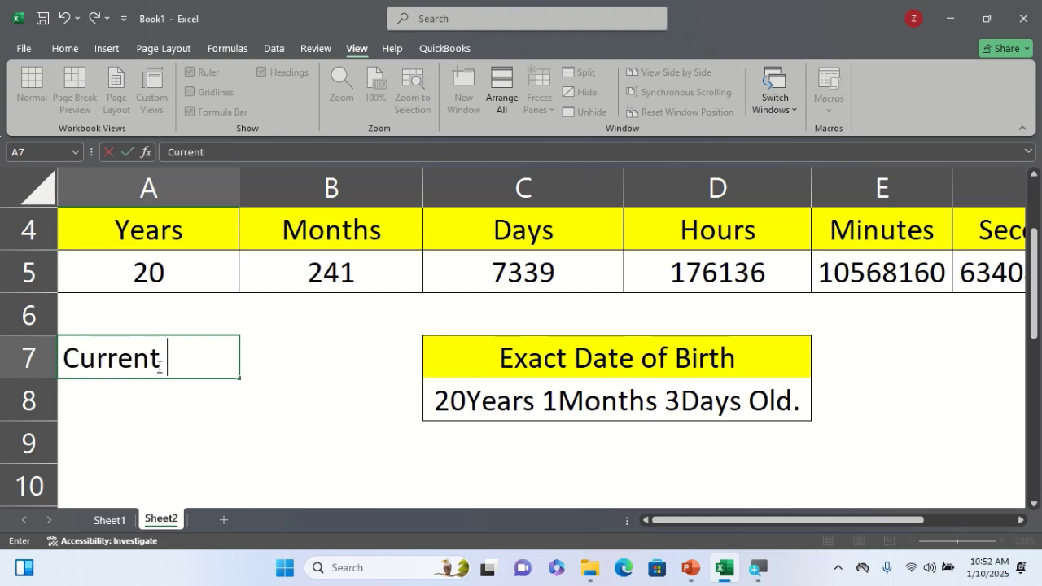
text( Time)
key(Return)
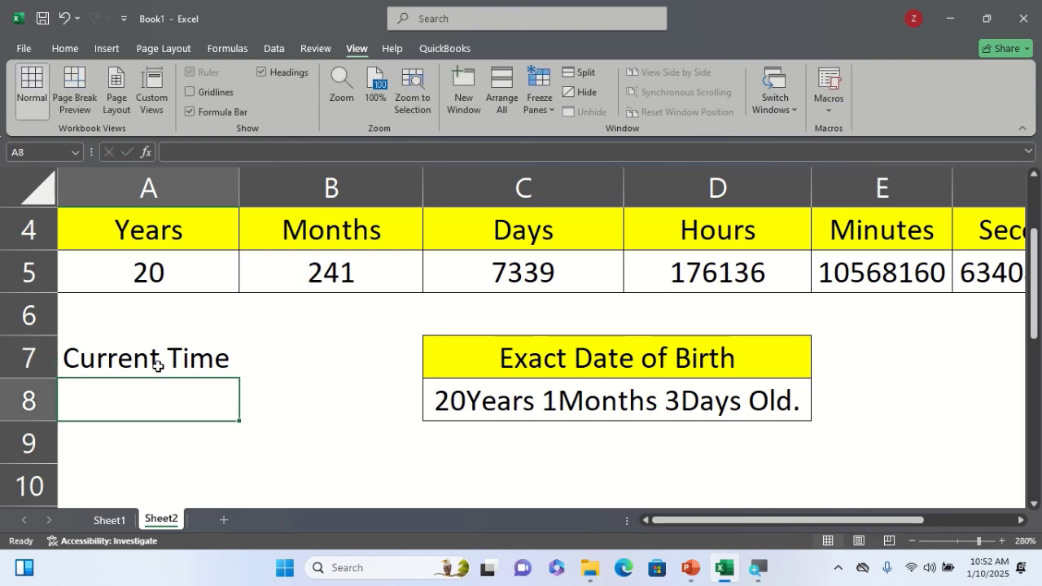
Fill the Current Time heading in cell A7 with yellow
click(157, 366)
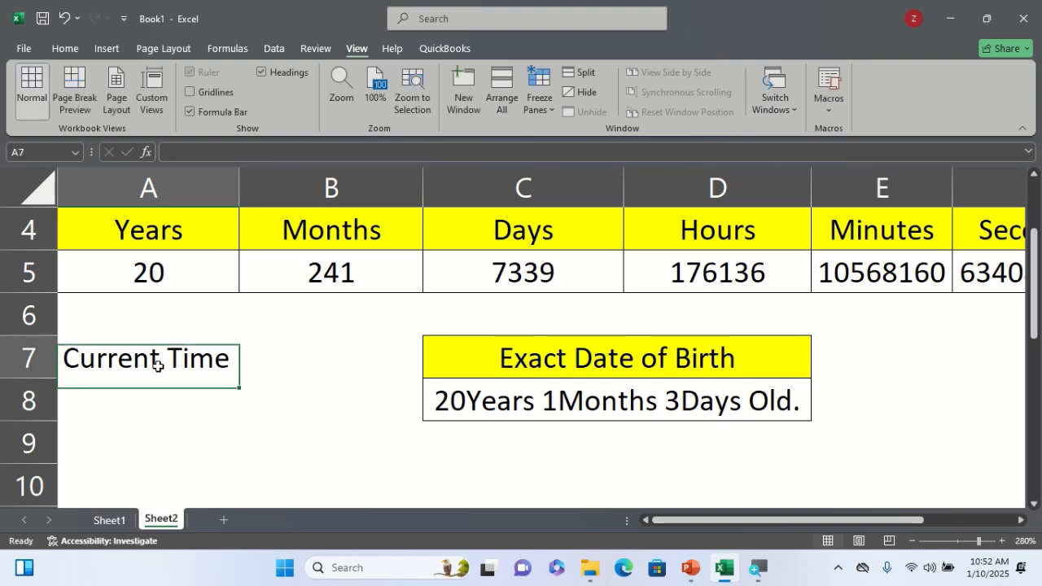
click(66, 48)
click(209, 106)
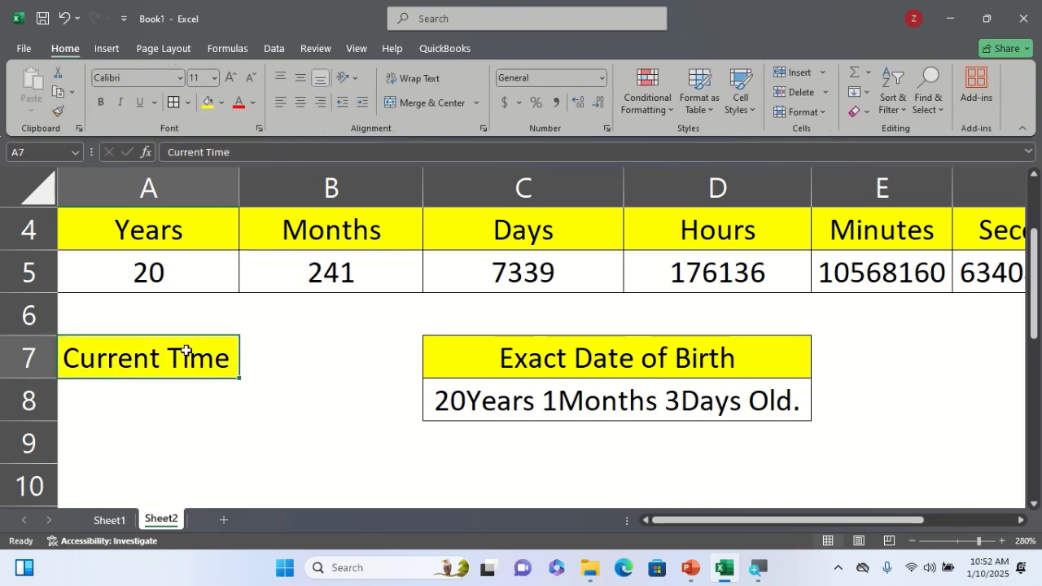
Apply borders to the Current Time heading and the empty cell below it, A7:A8
drag(172, 367, 173, 403)
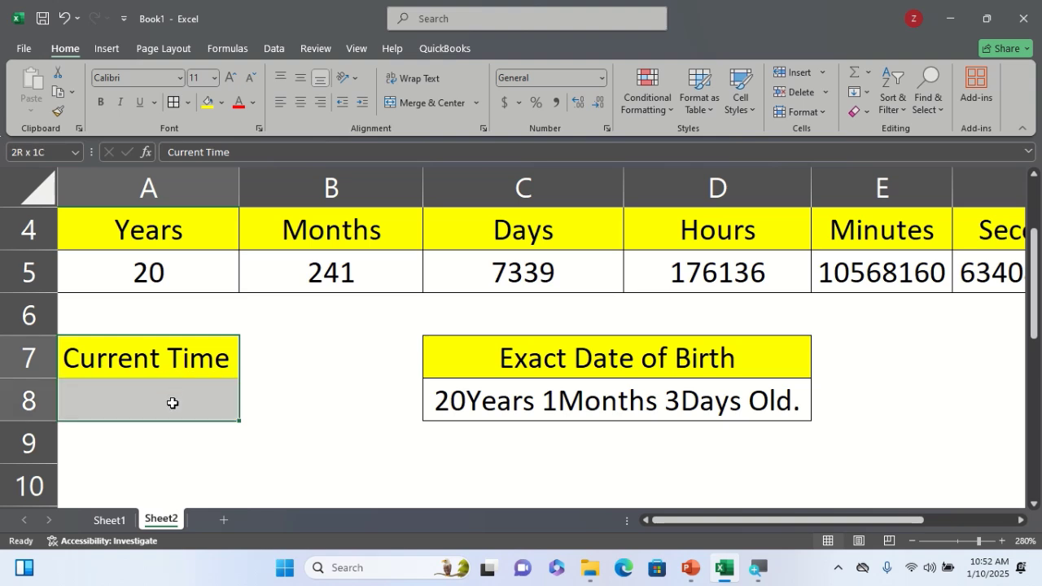
click(171, 105)
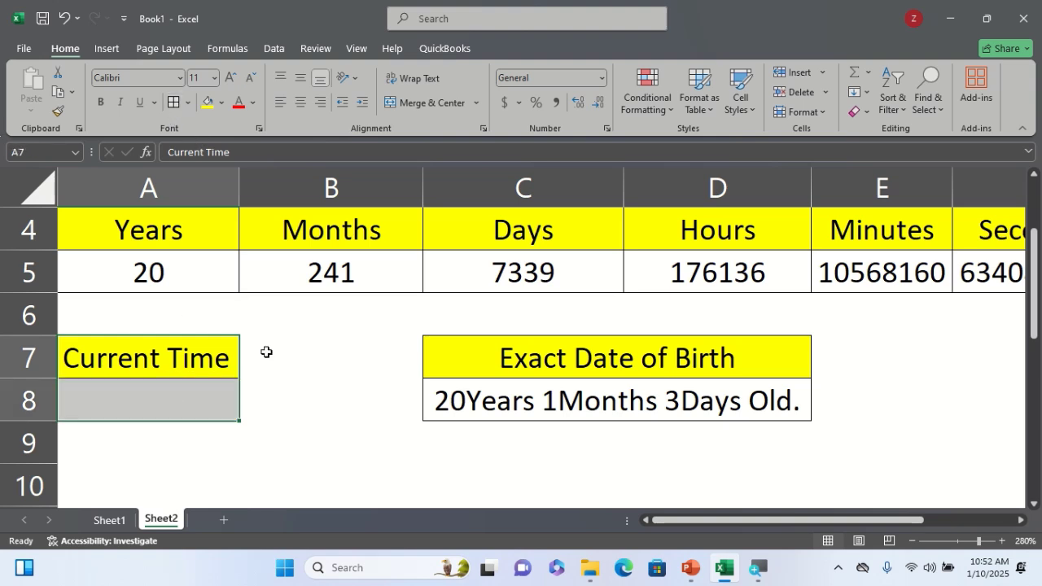
click(249, 379)
Insert the current time as a fixed value in cell A8 under the Current Time heading
click(192, 405)
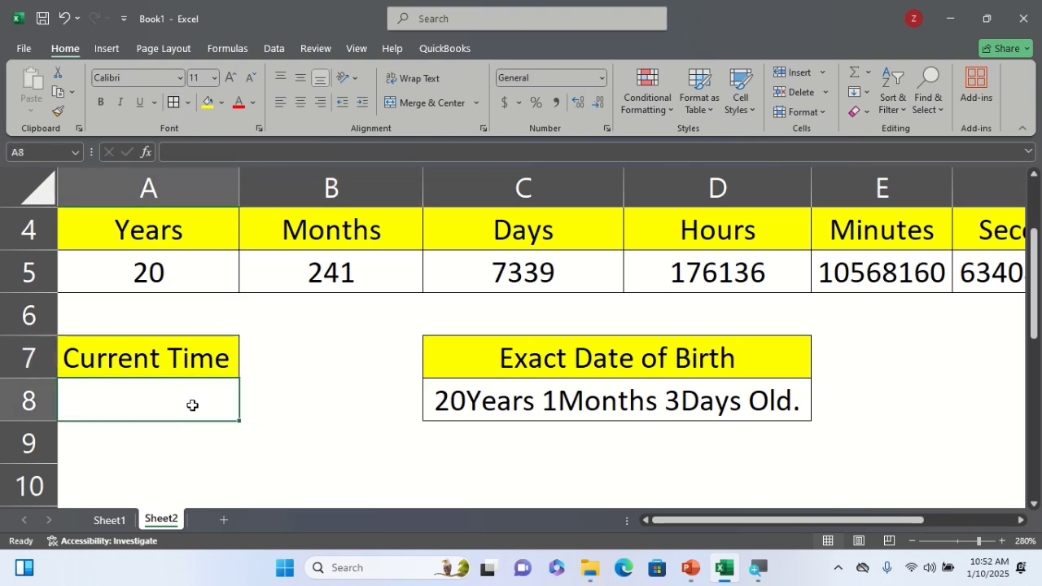
key(ctrl+shift+semicolon)
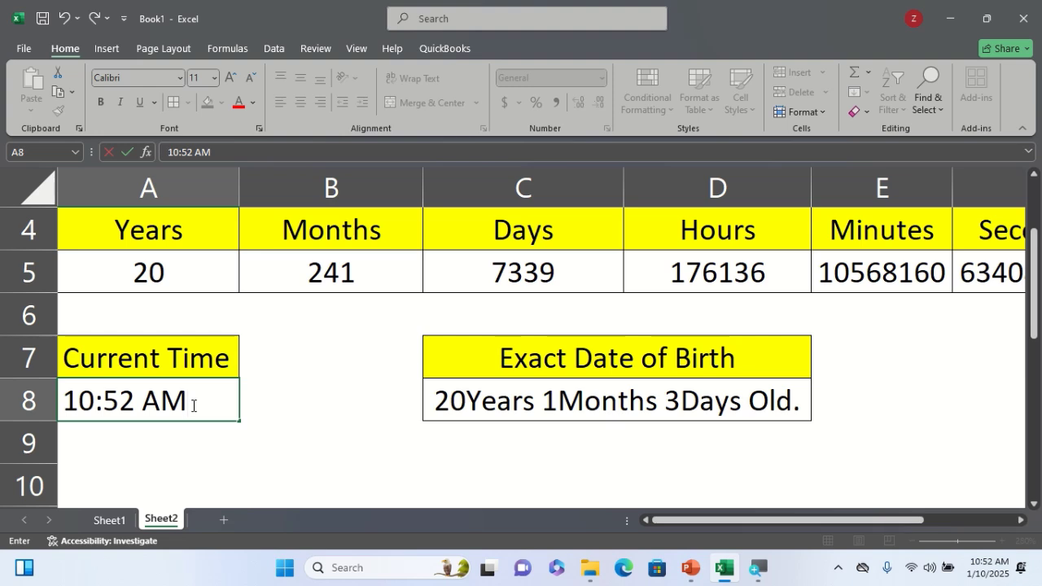
click(388, 449)
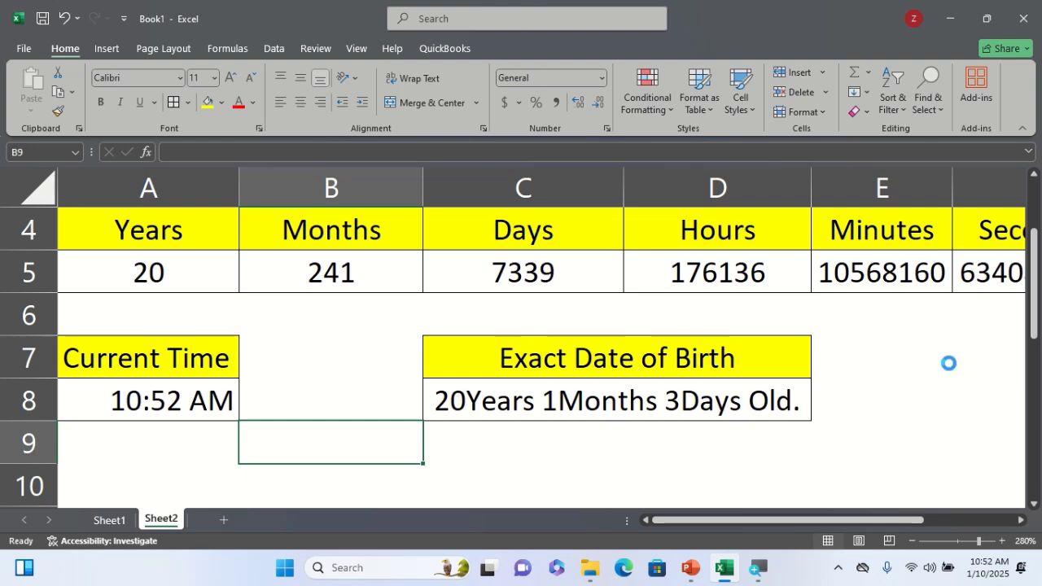
scroll(949, 364, down, 2)
scroll(949, 364, down, 1)
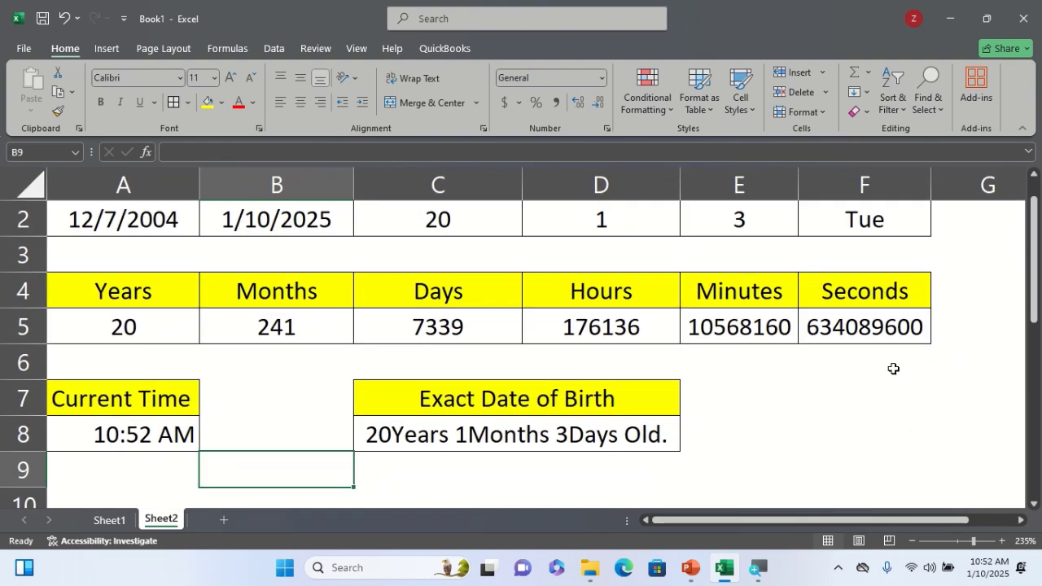
click(167, 426)
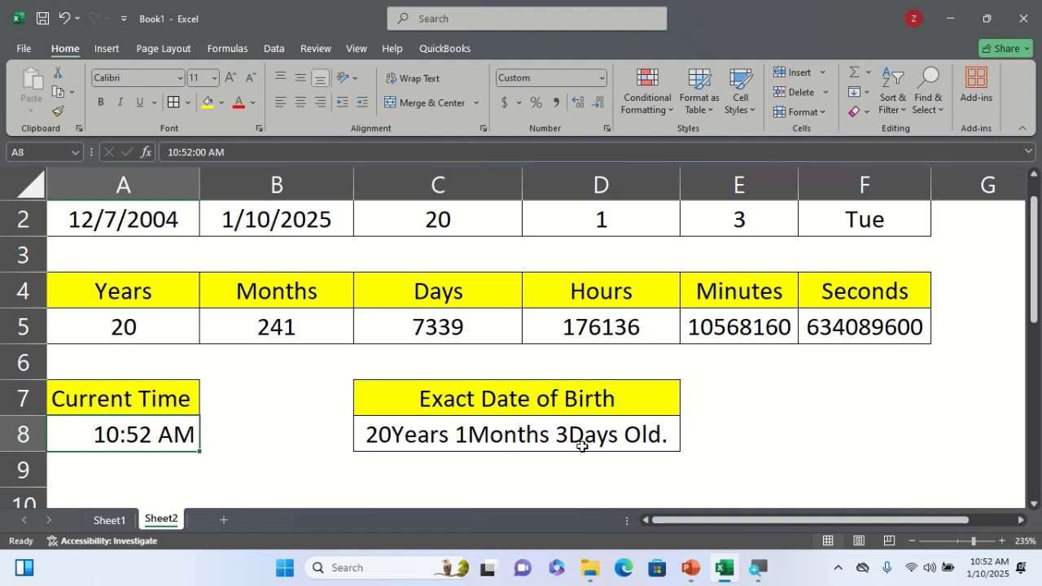
scroll(641, 429, down, 1)
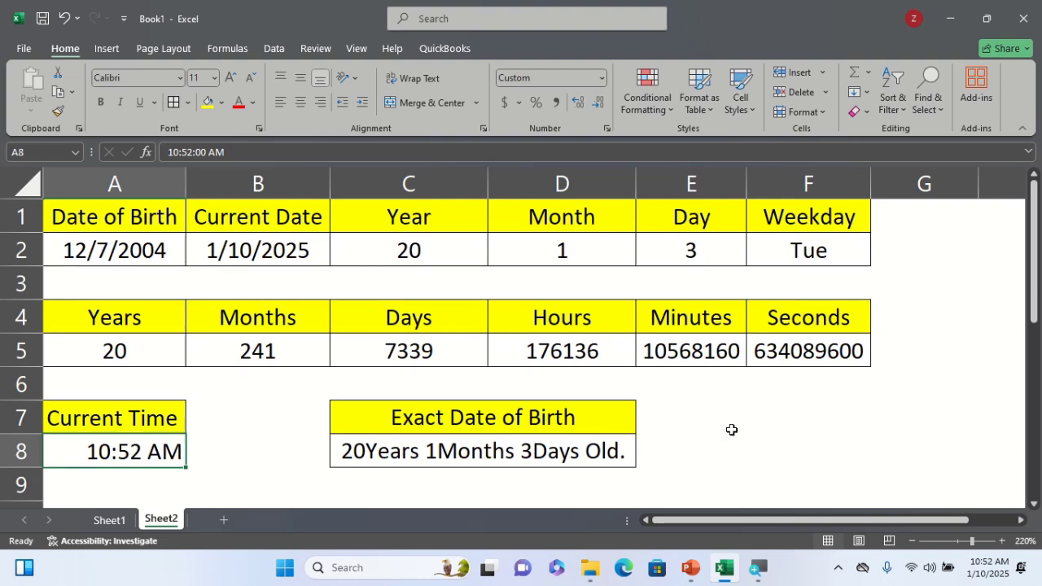
Enter a sample date of birth in the yellow cell C7 on Sheet1 using the DATE function with year, month and day
click(106, 521)
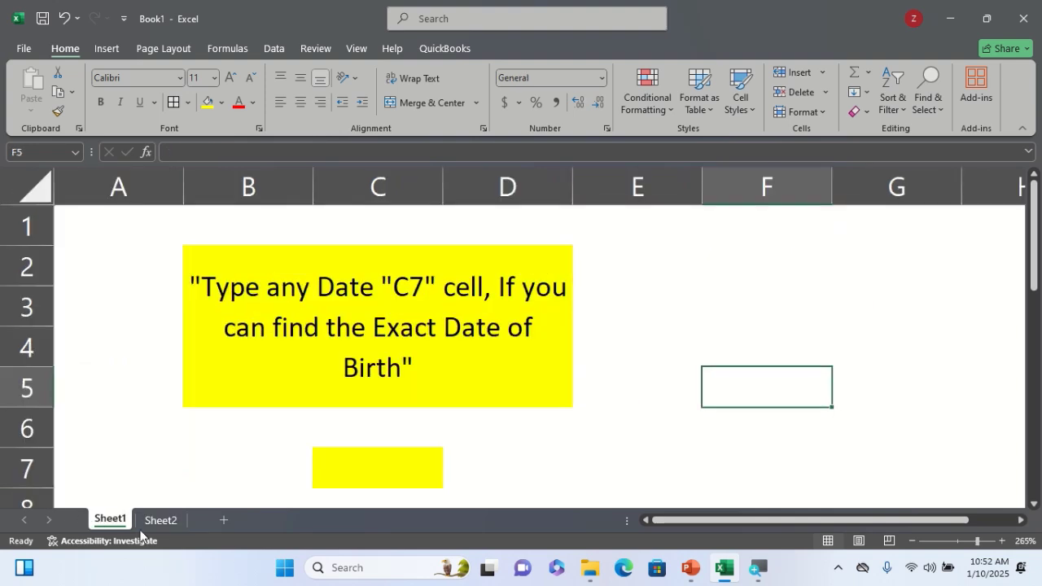
click(404, 487)
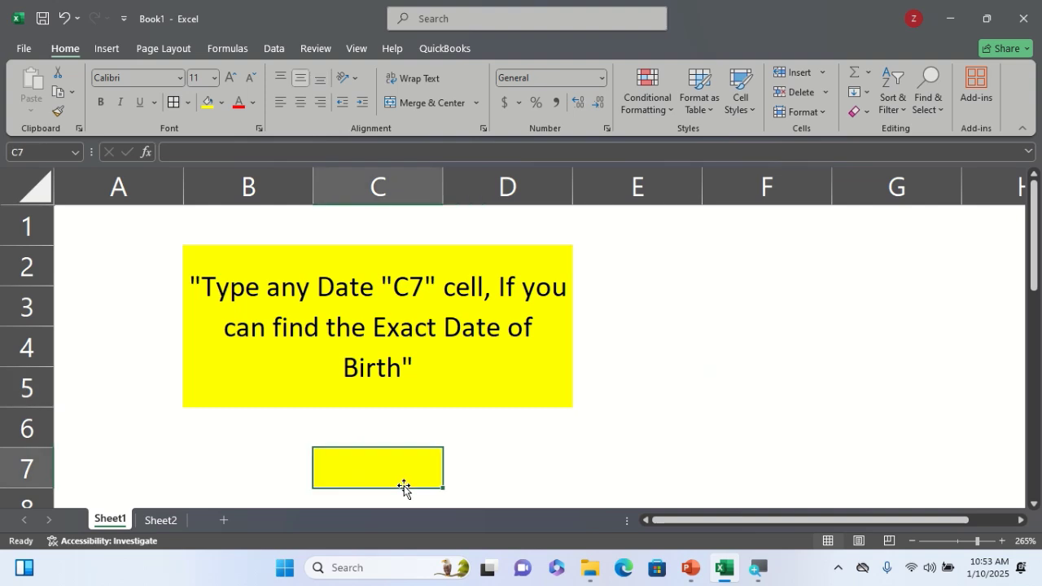
text(=date()
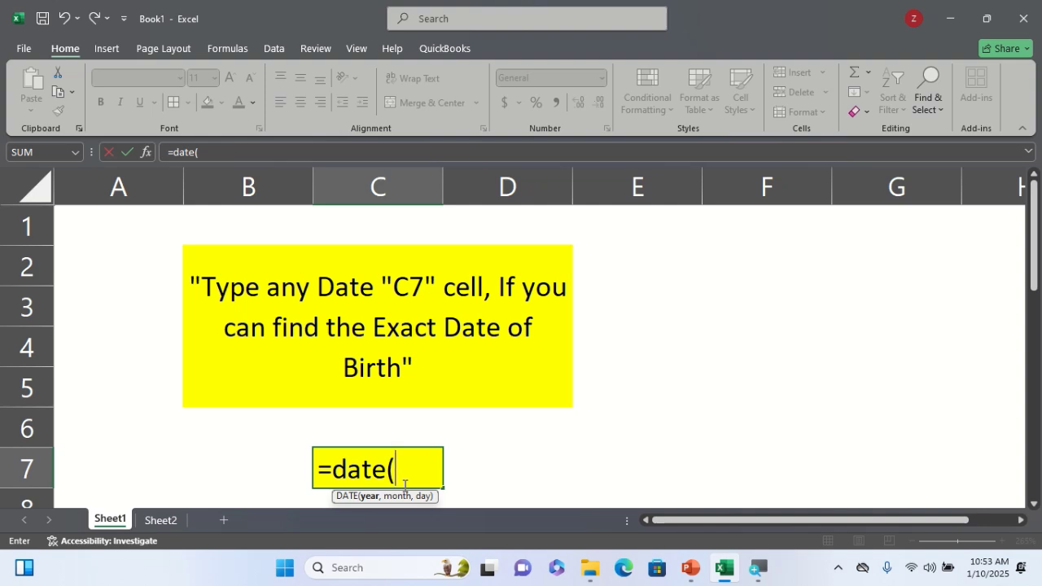
text(2007)
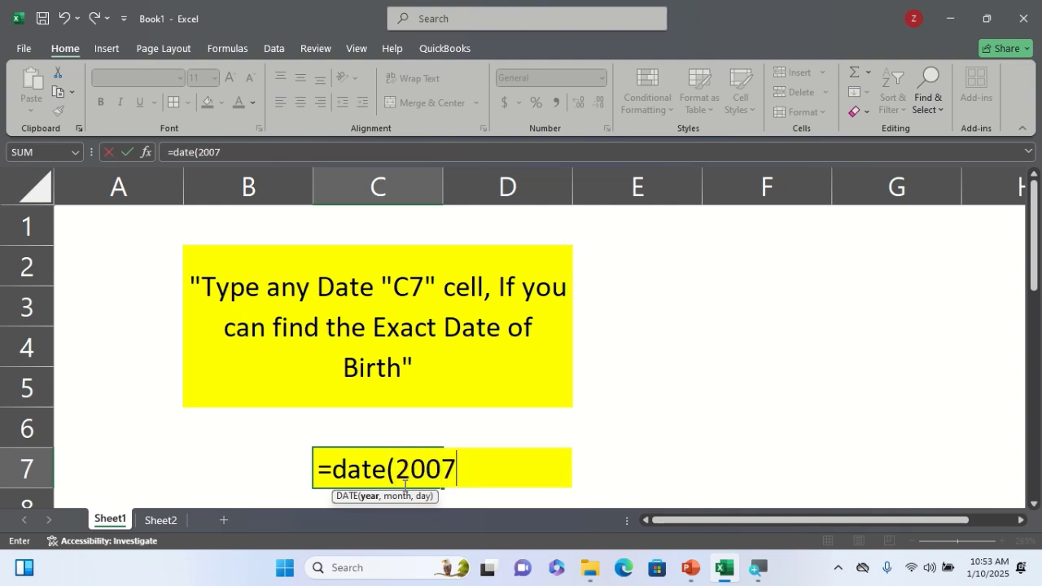
text(m)
key(BackSpace)
text(,5)
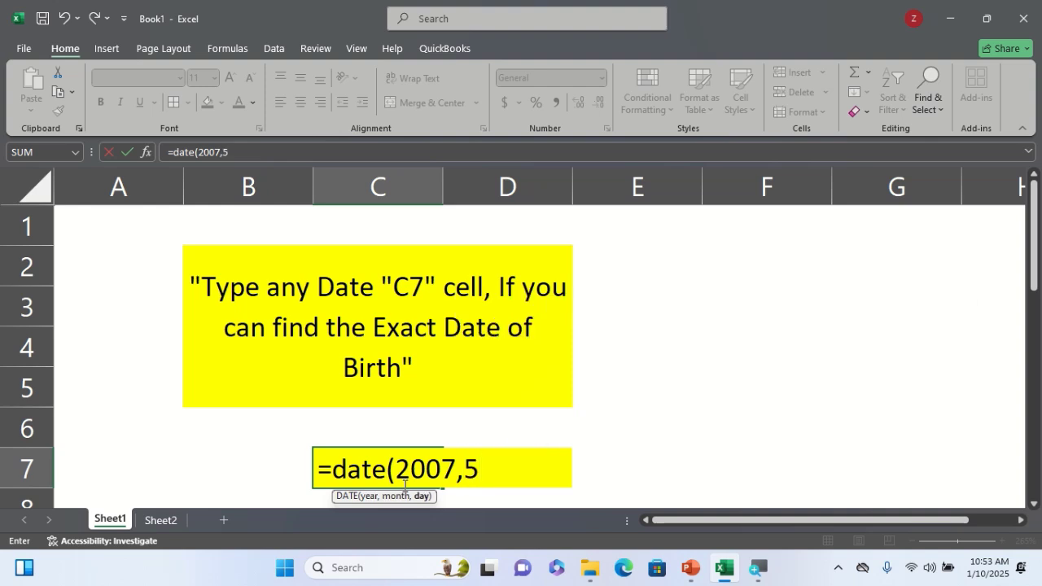
text(,)
key(BackSpace)
key(BackSpace)
text(9,5))
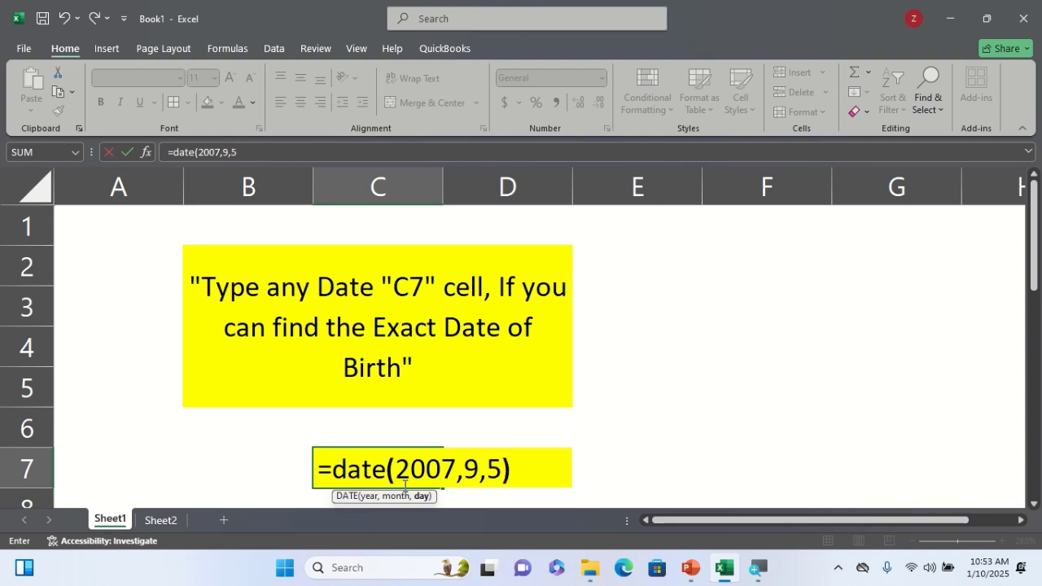
key(Return)
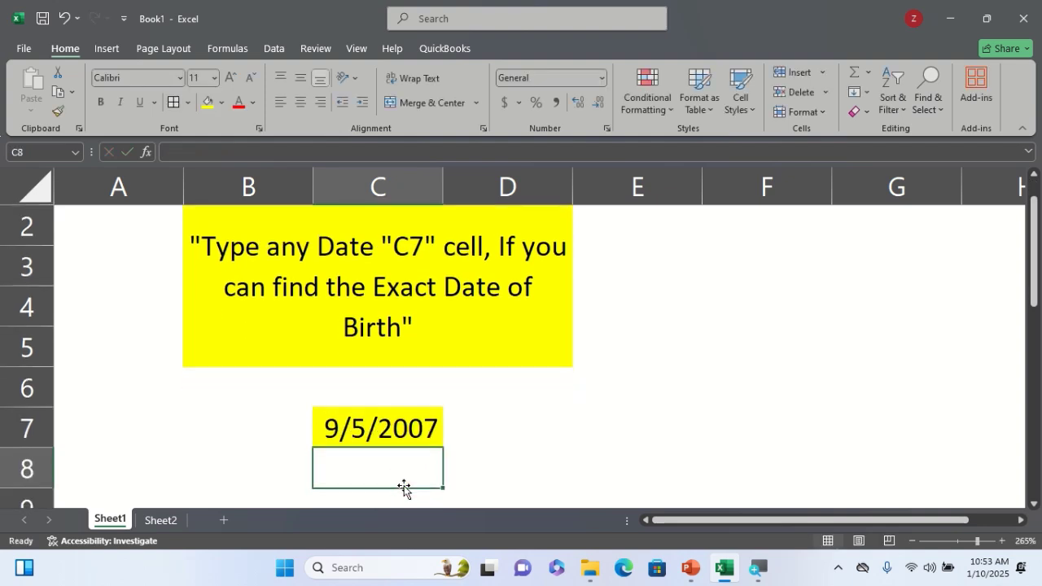
click(161, 519)
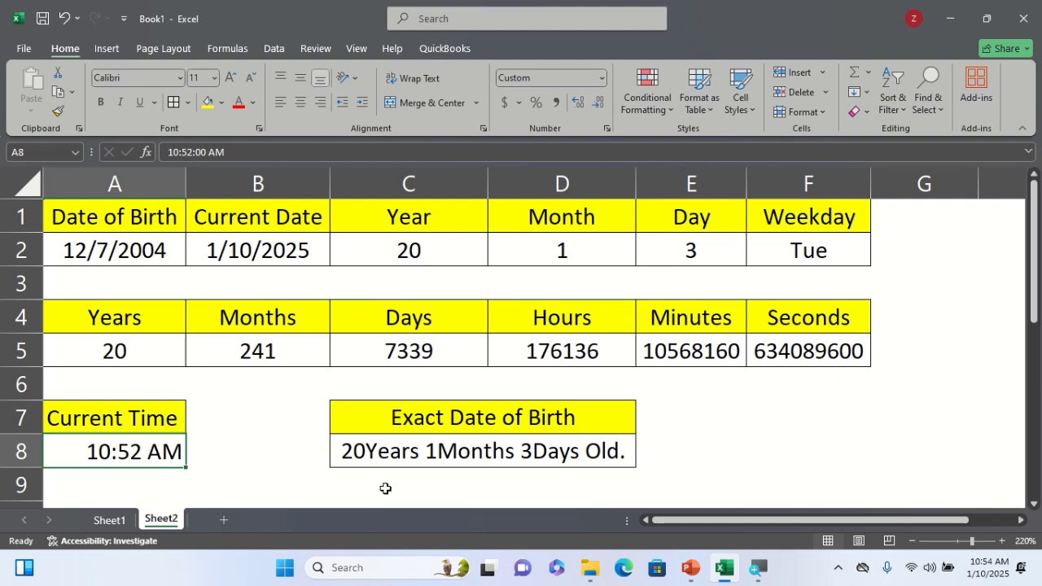
click(89, 520)
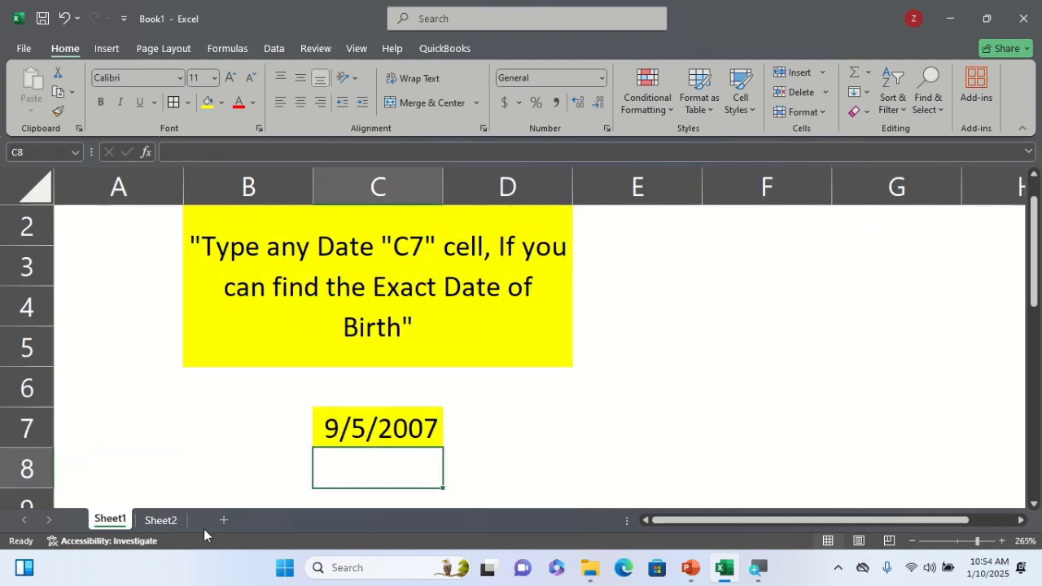
click(391, 437)
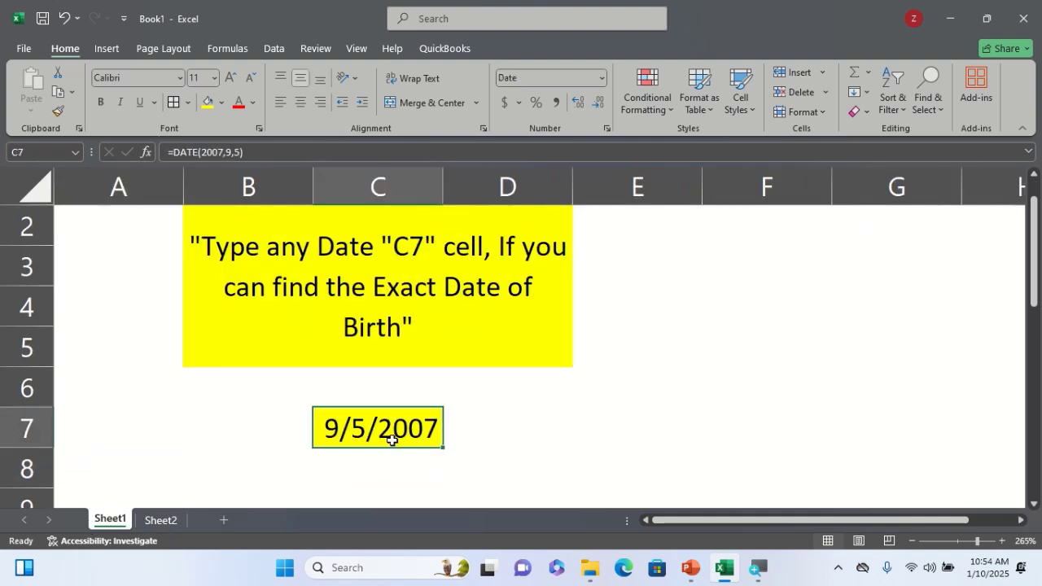
Replace the date of birth in Sheet2 cell A2 with a reference to Sheet1!C7, correcting the formula's sheet name to Sheet1
click(150, 520)
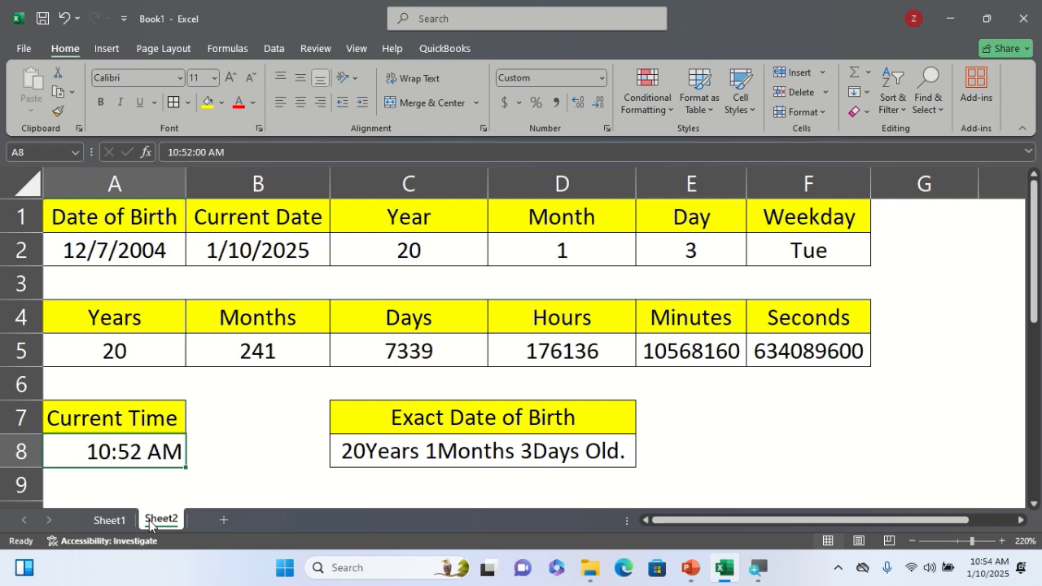
click(120, 255)
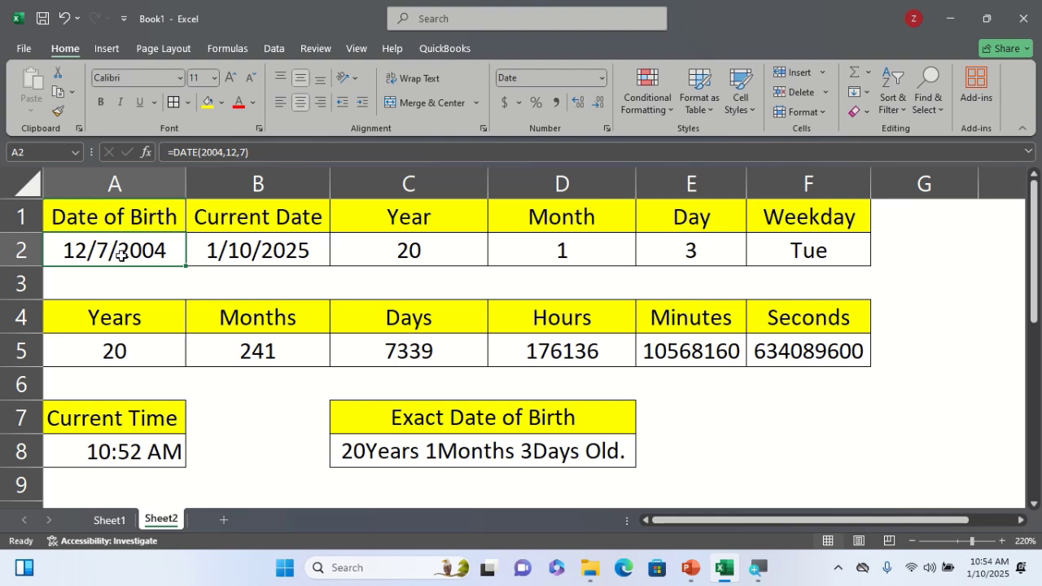
key(Delete)
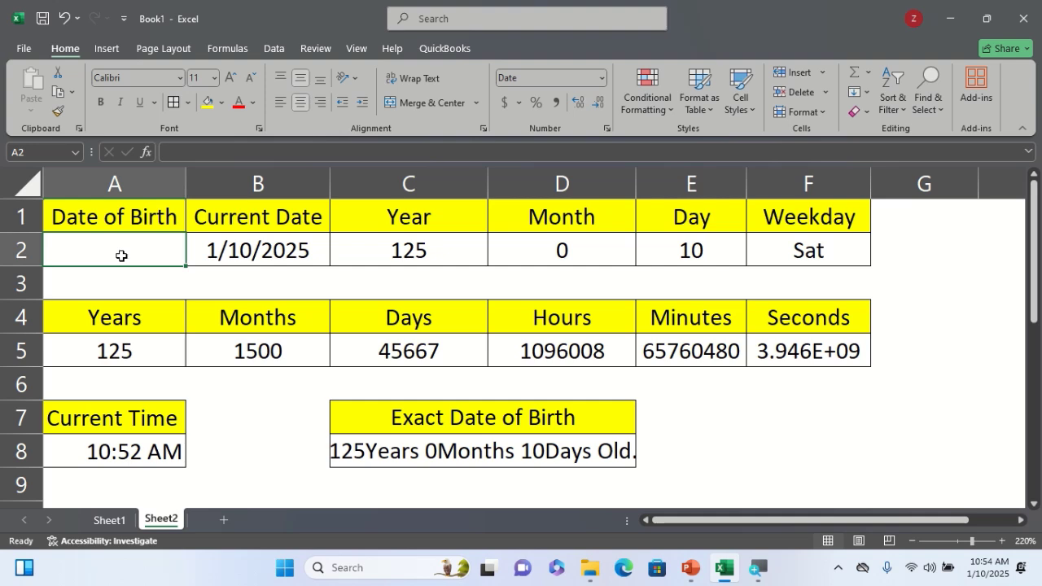
text(=)
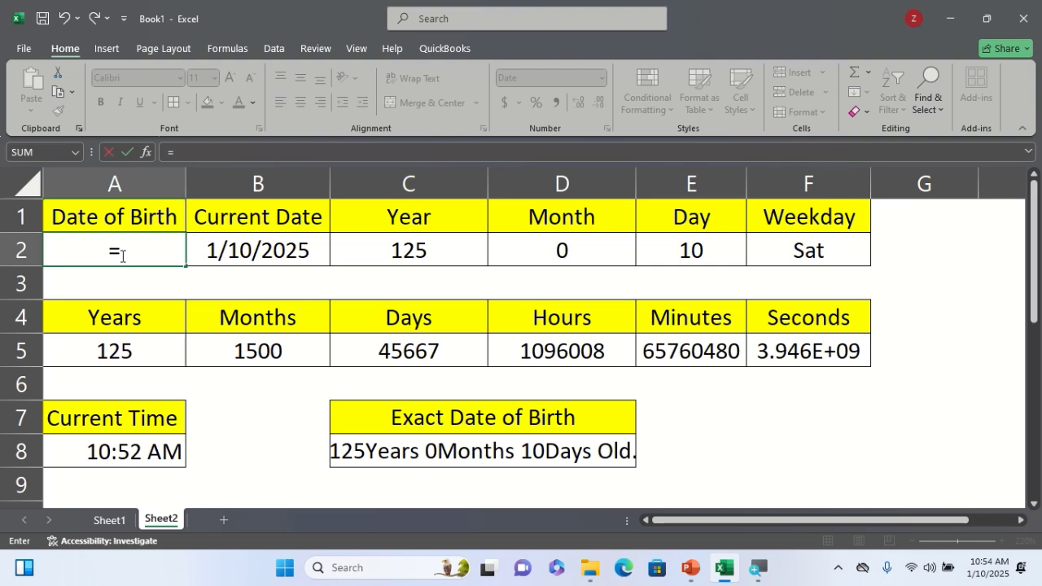
click(99, 525)
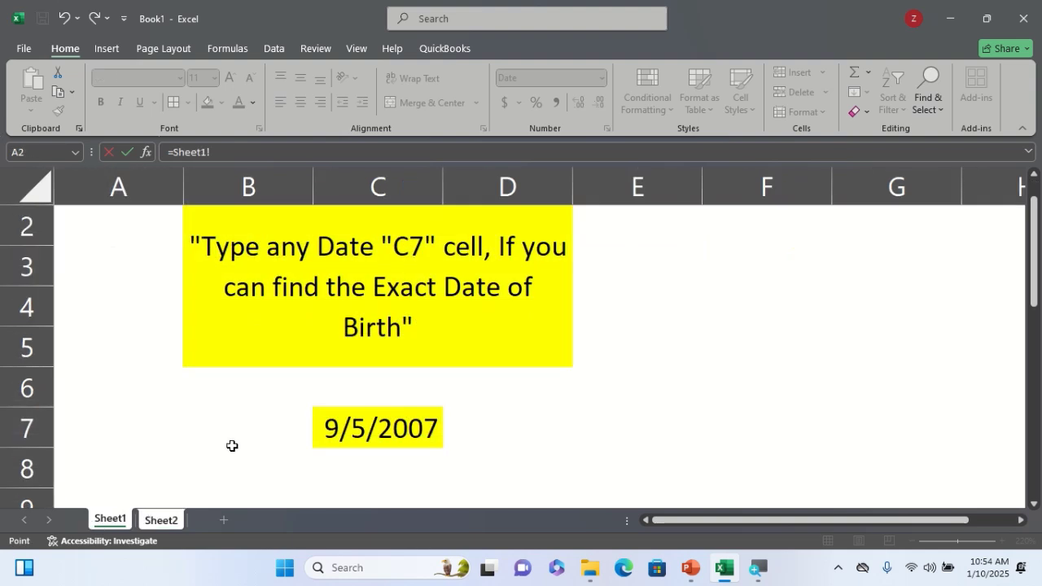
click(388, 442)
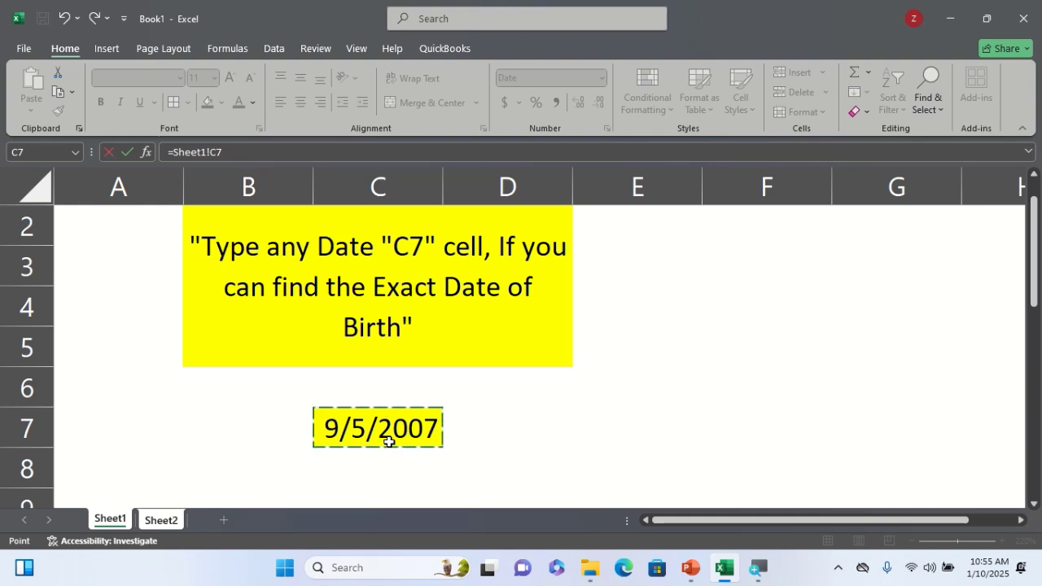
click(169, 528)
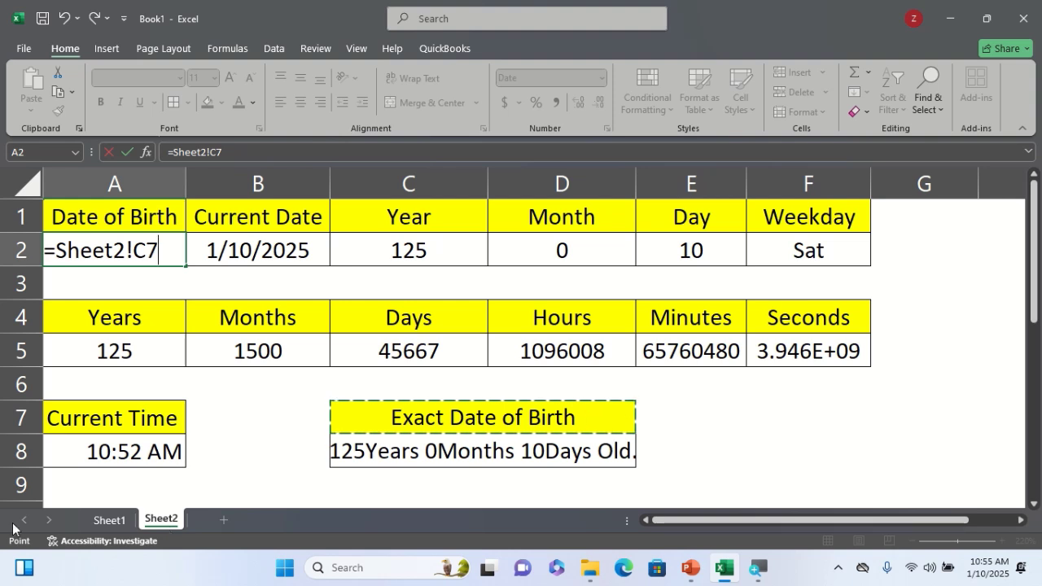
click(122, 253)
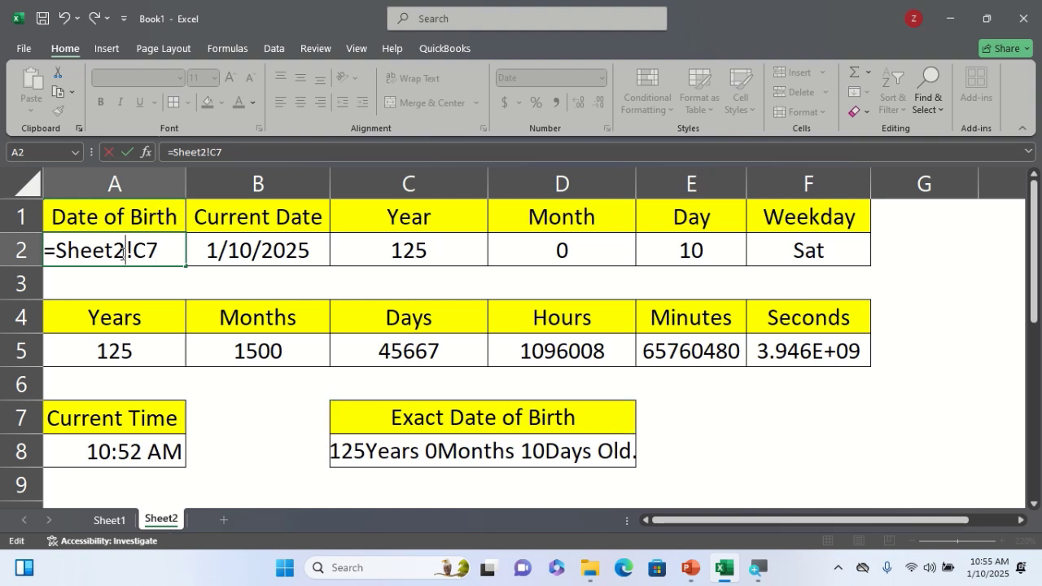
key(BackSpace)
text(1)
key(Return)
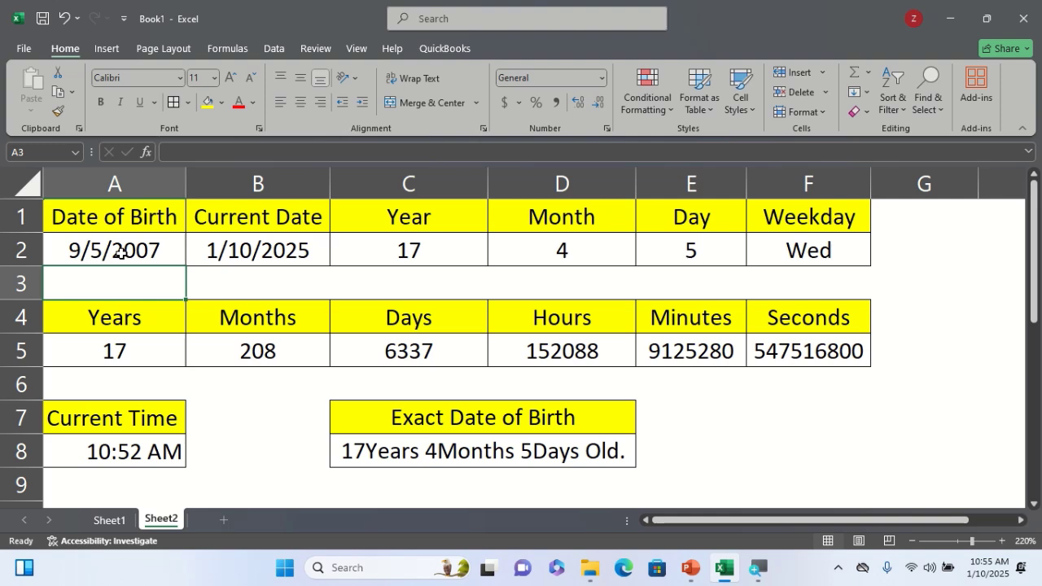
Clear cell A2 on Sheet2 and link it directly to the date cell on Sheet1 with the formula =Sheet1!C7
click(121, 254)
key(Delete)
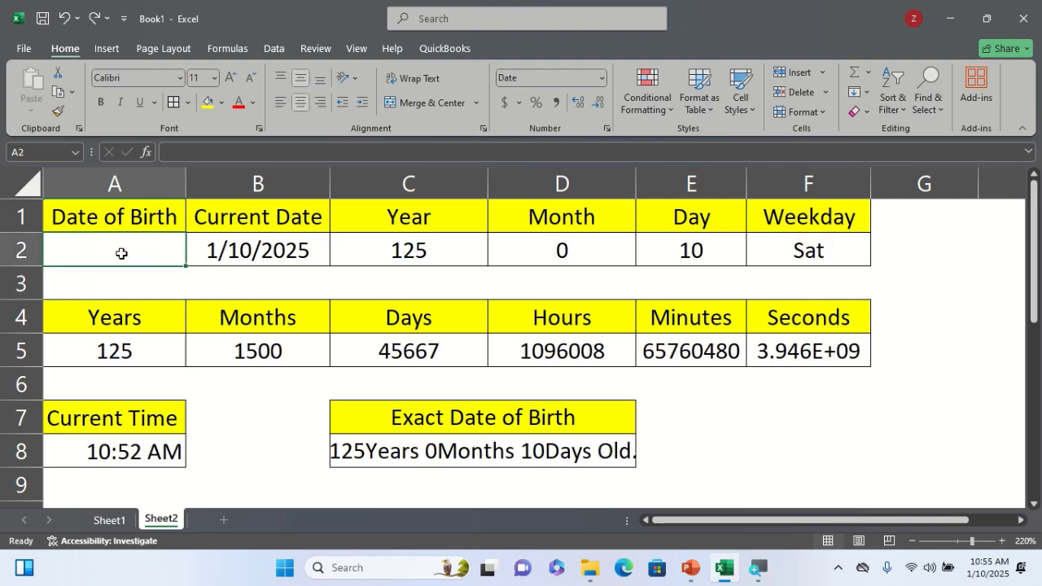
text(=)
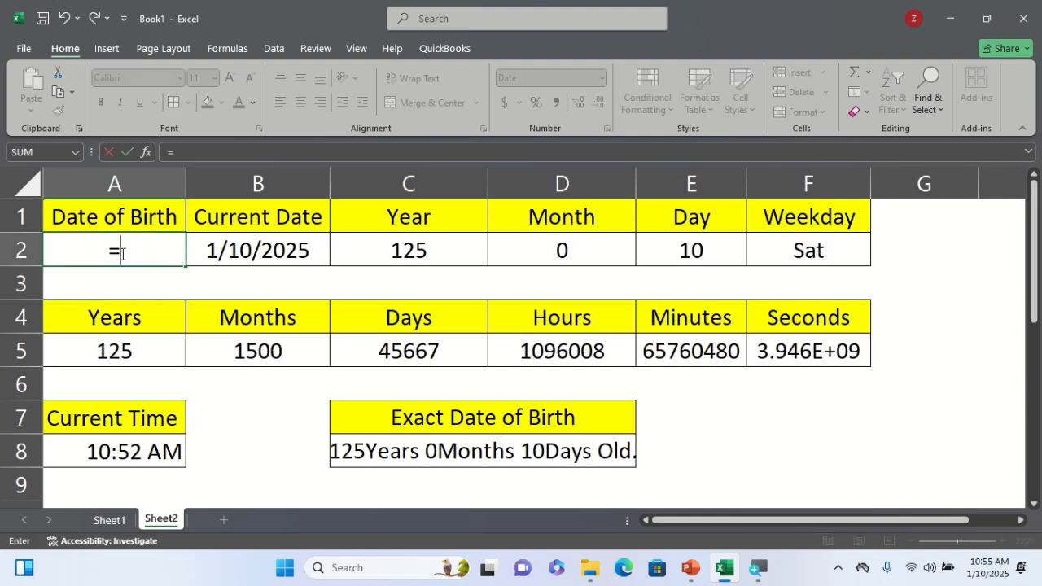
click(104, 524)
click(343, 447)
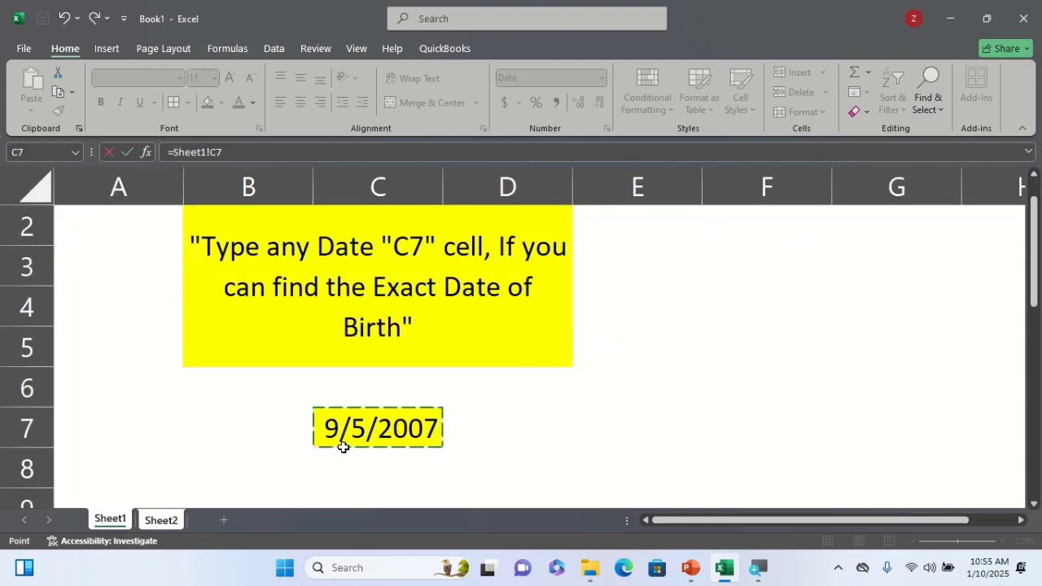
key(Return)
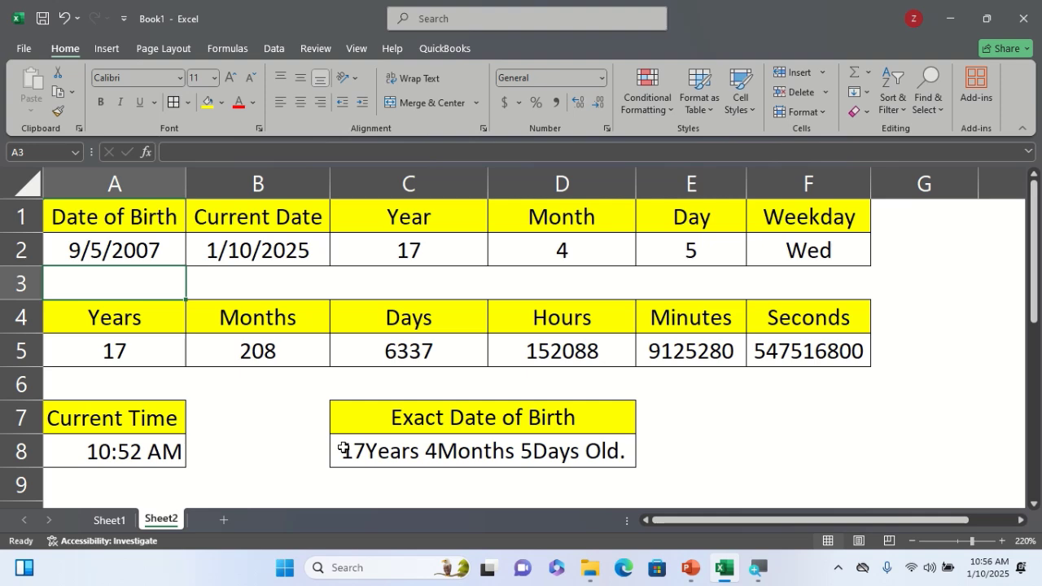
Rewrite the DATE formula in Sheet1 cell C7 with a different sample date of birth and view the results on Sheet2
click(109, 520)
double_click(419, 438)
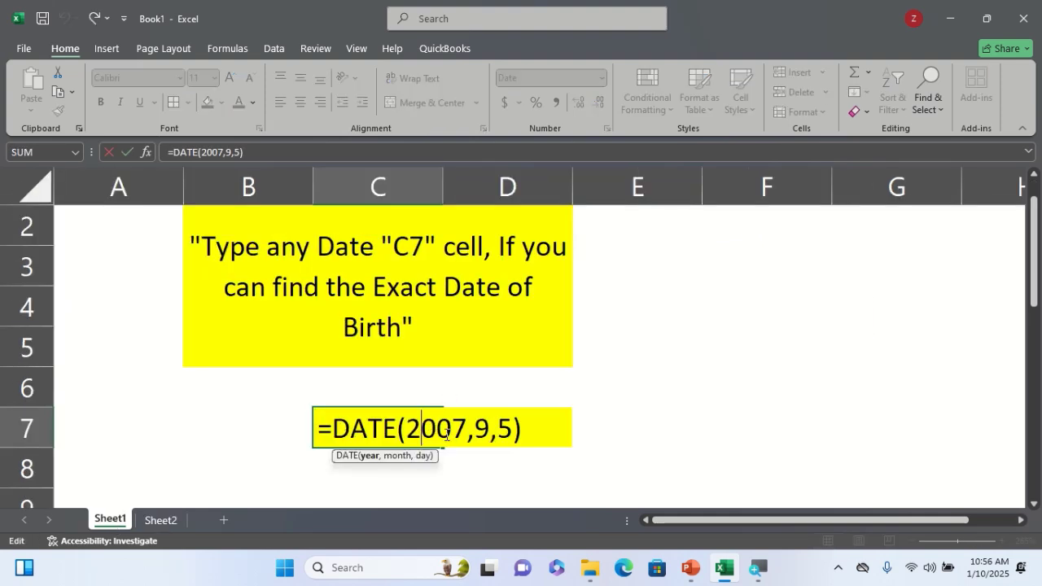
click(508, 432)
key(BackSpace)
key(BackSpace)
key(BackSpace)
key(BackSpace)
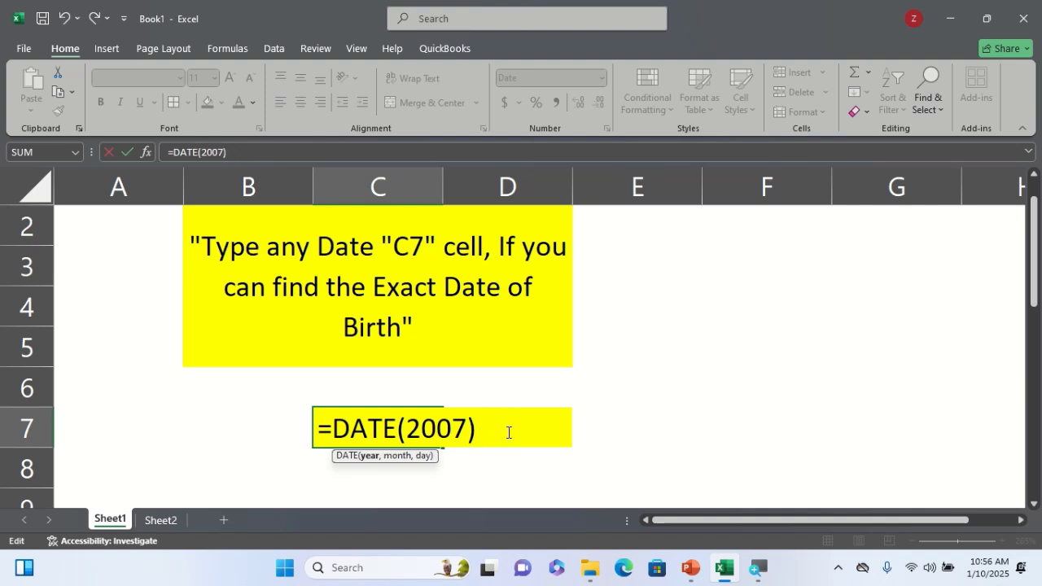
key(BackSpace)
key(BackSpace)
key(BackSpace)
key(BackSpace)
key(BackSpace)
key(BackSpace)
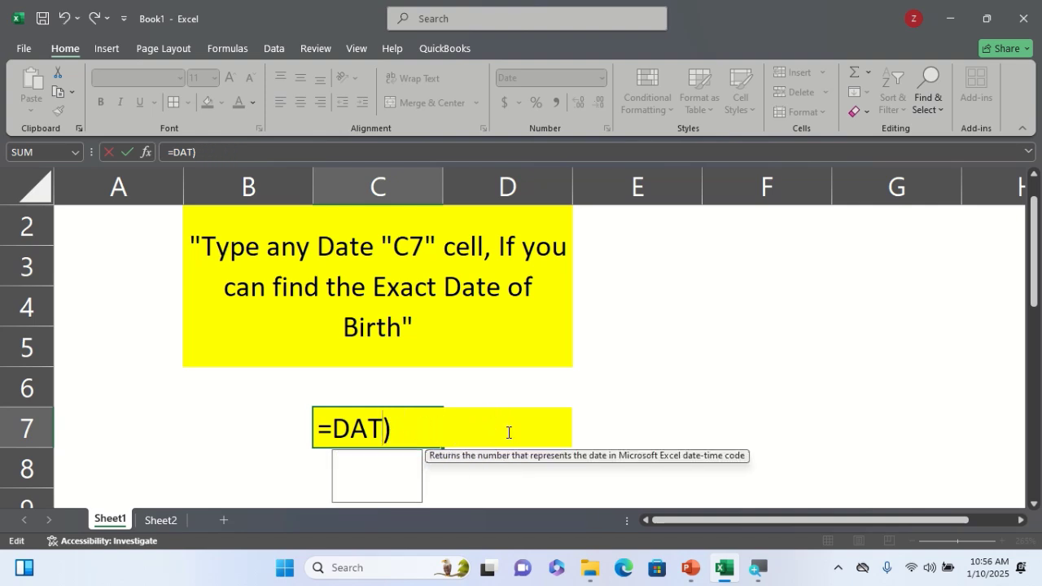
text(e()
key(BackSpace)
key(BackSpace)
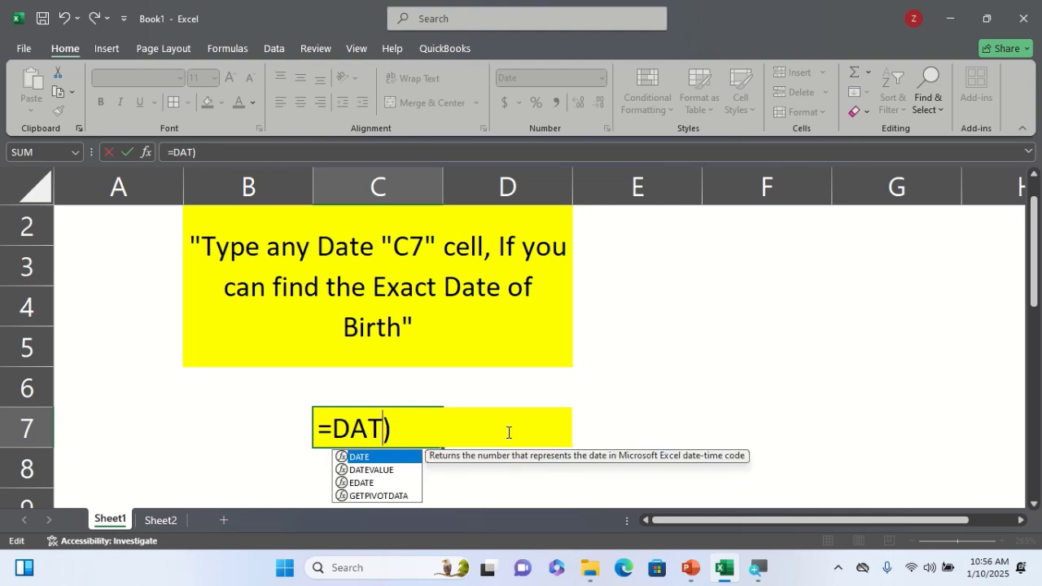
text(e)
key(BackSpace)
text(E()
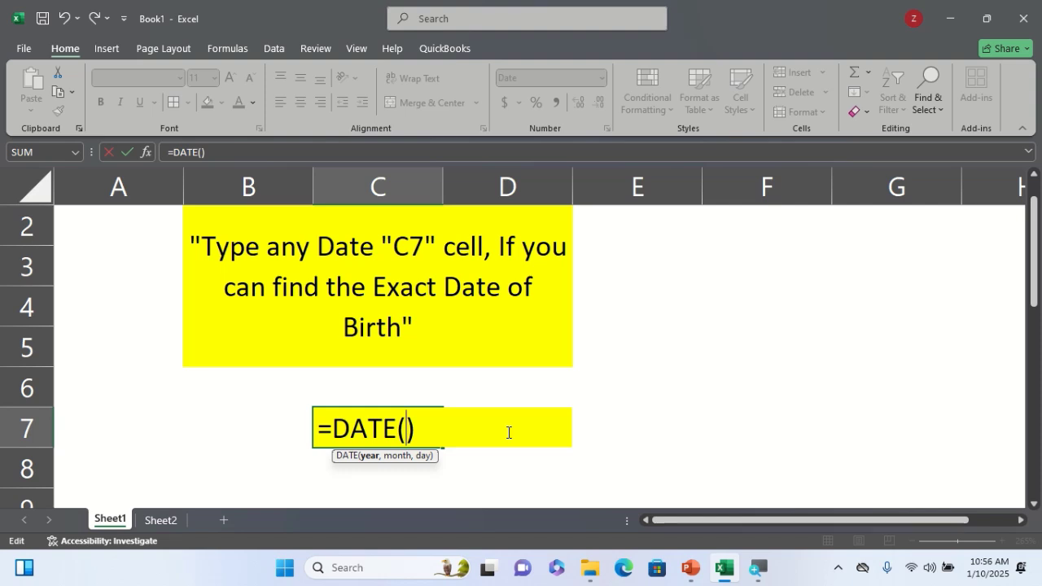
text(19)
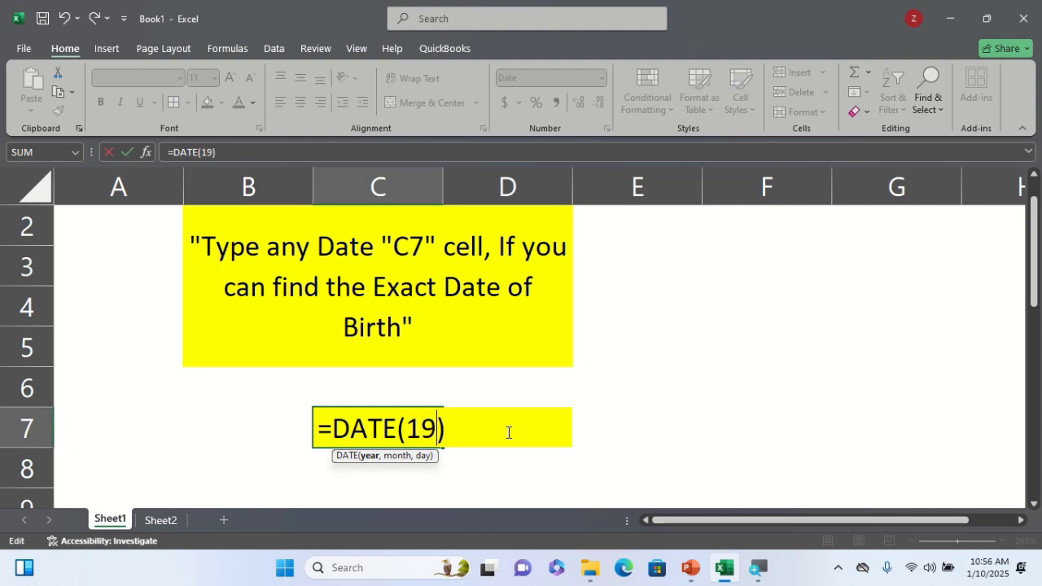
text(94,)
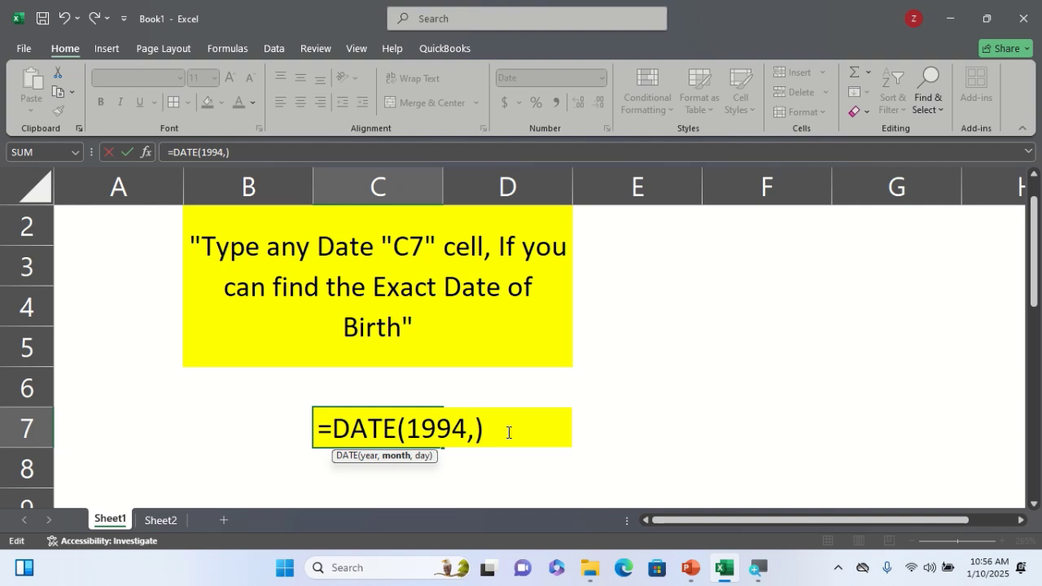
text(4,4)
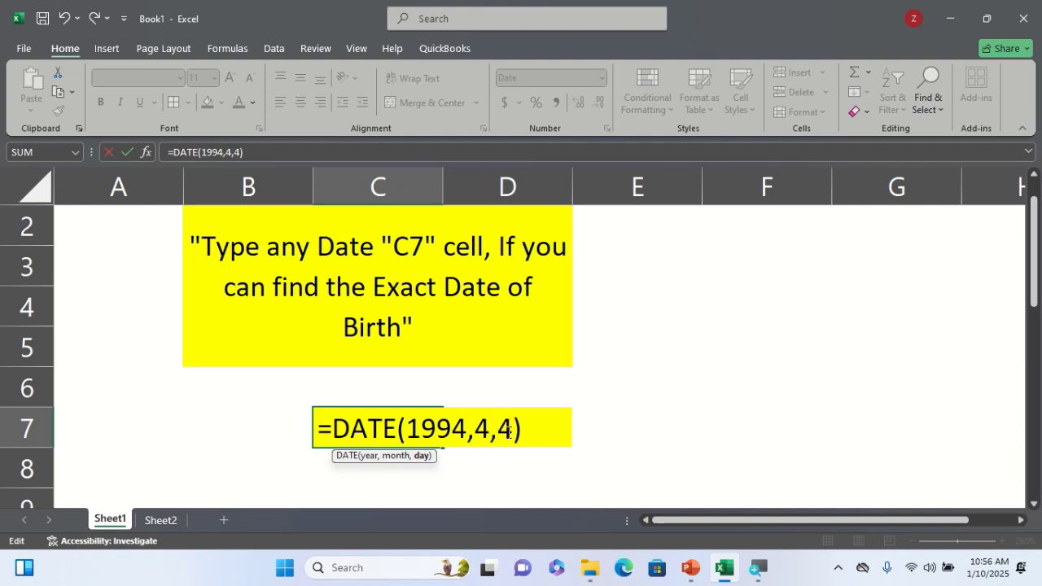
key(BackSpace)
text(5)
key(Return)
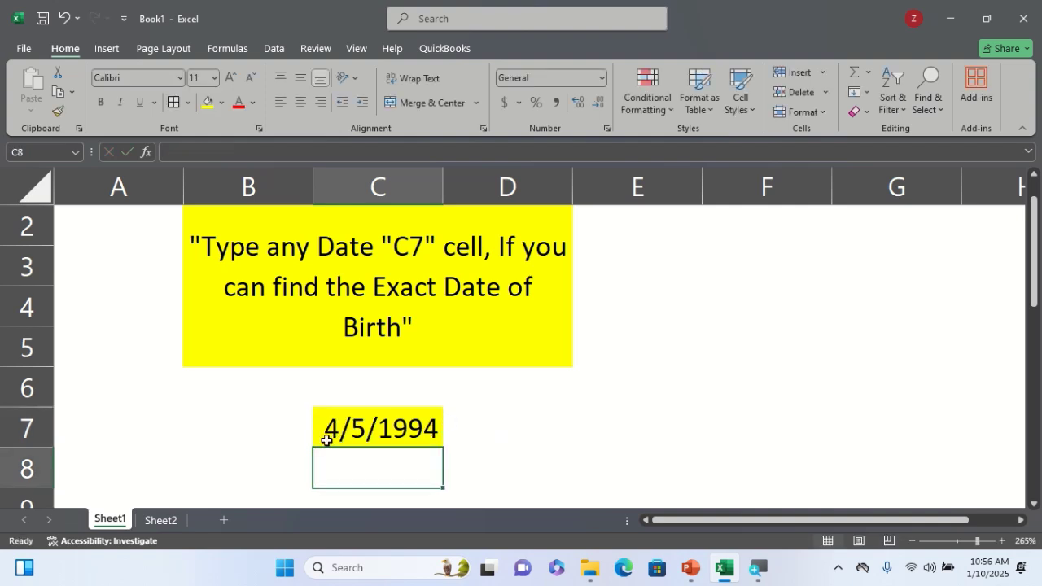
click(161, 520)
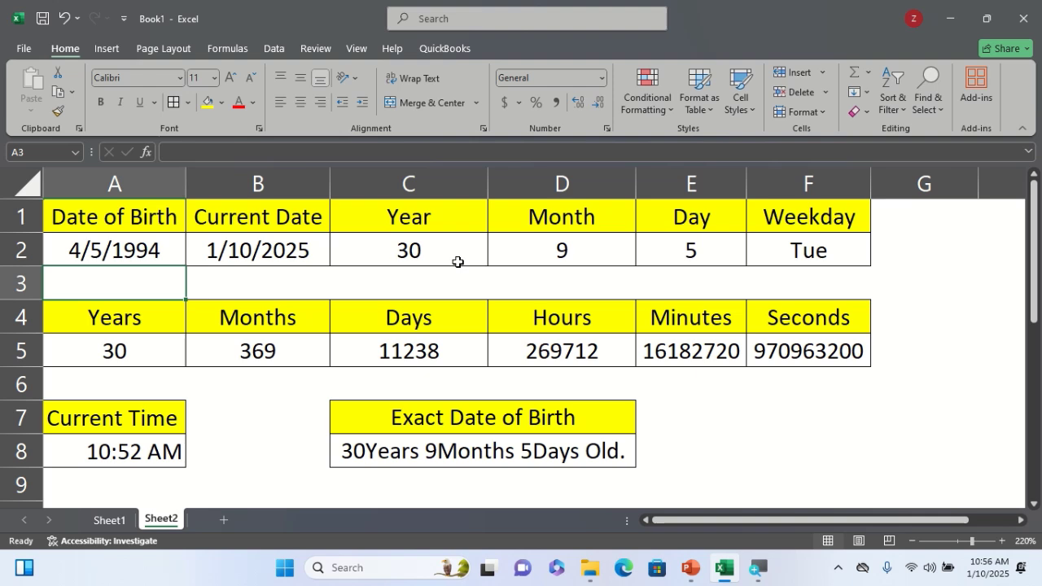
Clear the year, month and day from the DATE formula in Sheet1 cell C7 and enter another sample date of birth
click(97, 521)
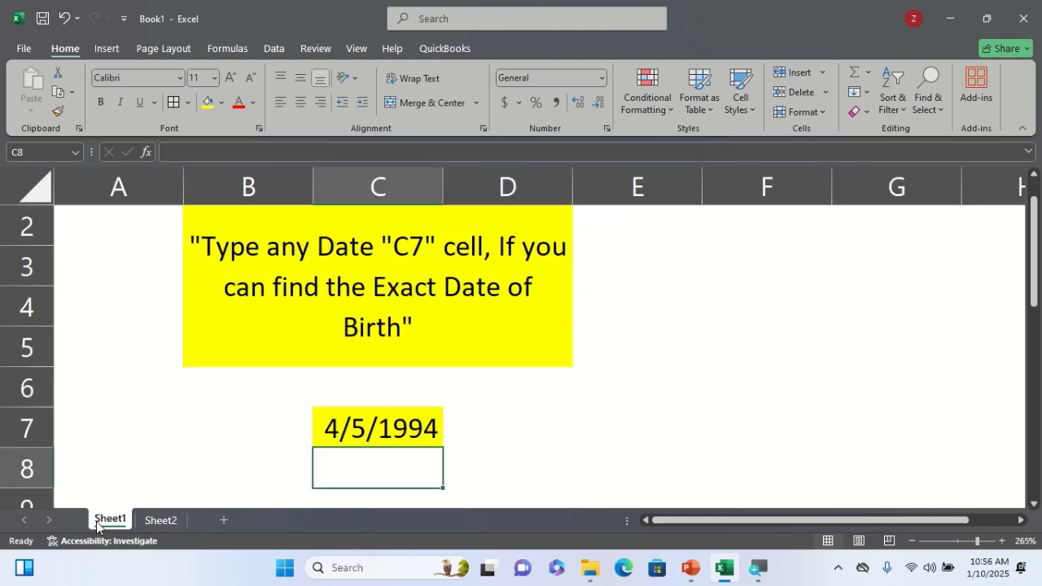
double_click(409, 441)
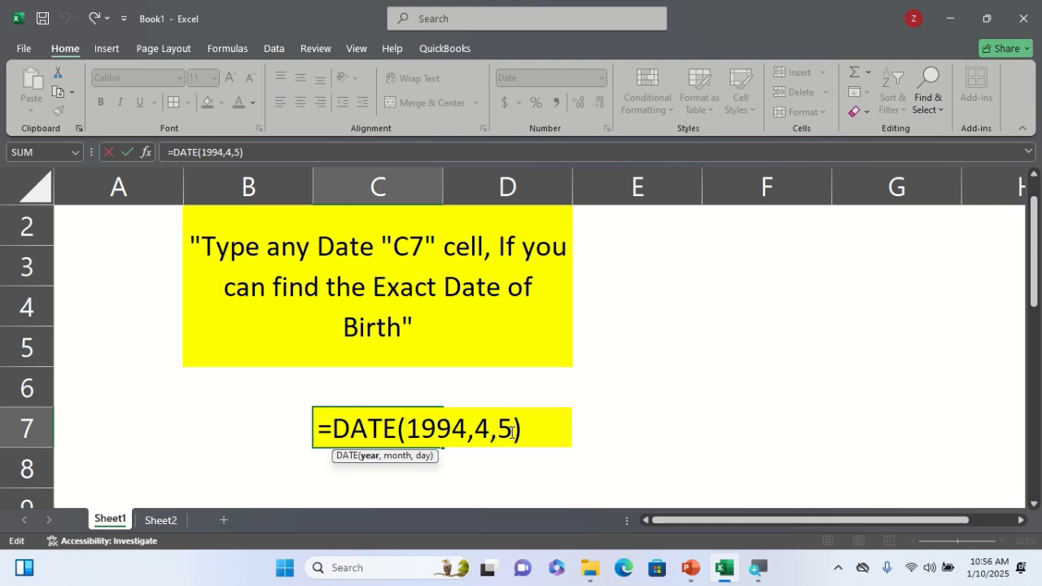
key(BackSpace)
key(BackSpace)
key(BackSpace)
text(TE()
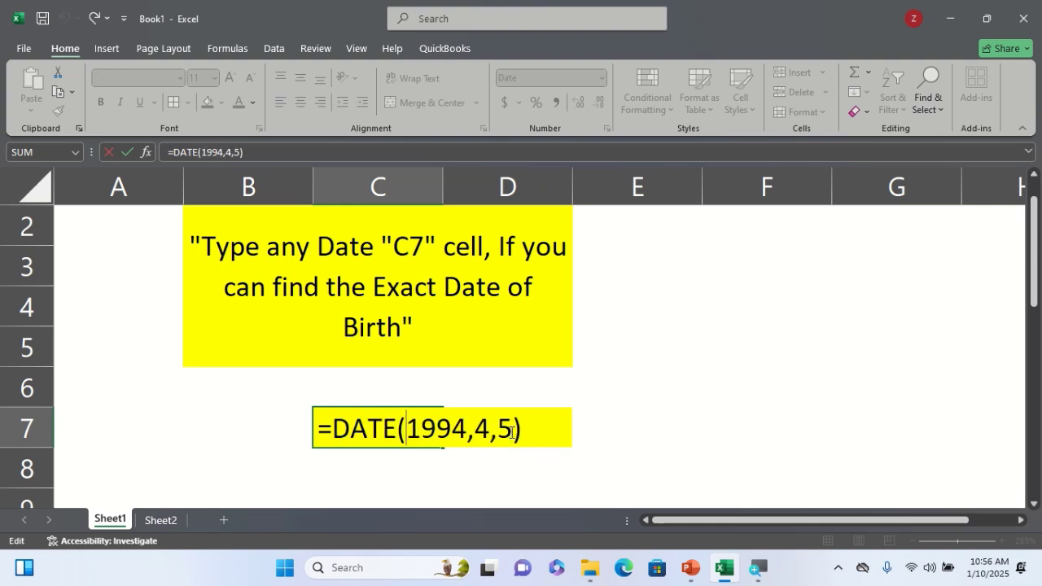
click(511, 433)
key(BackSpace)
key(BackSpace)
key(BackSpace)
key(BackSpace)
key(BackSpace)
key(BackSpace)
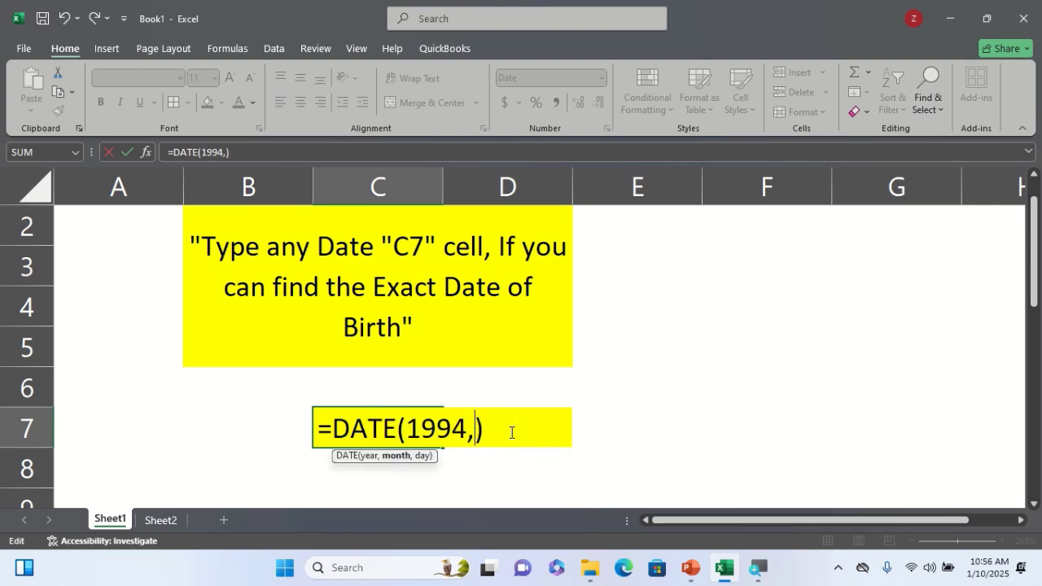
key(BackSpace)
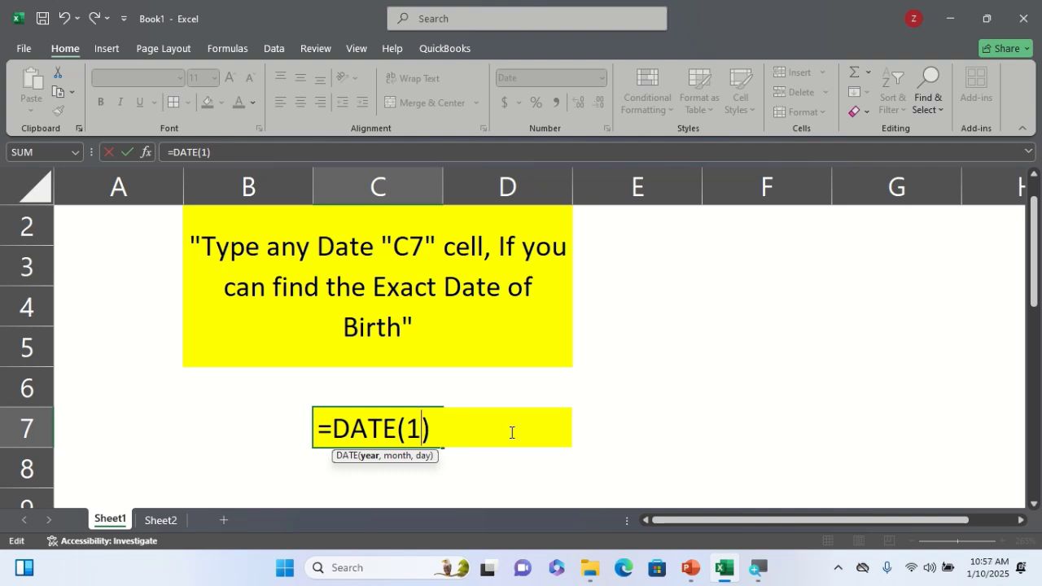
key(BackSpace)
text(2001)
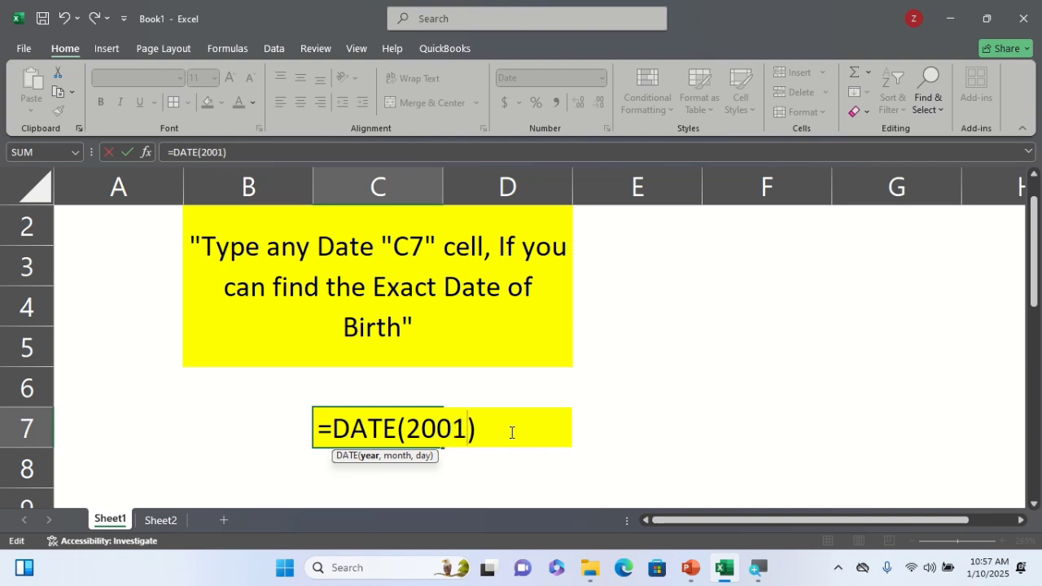
text(,3,)
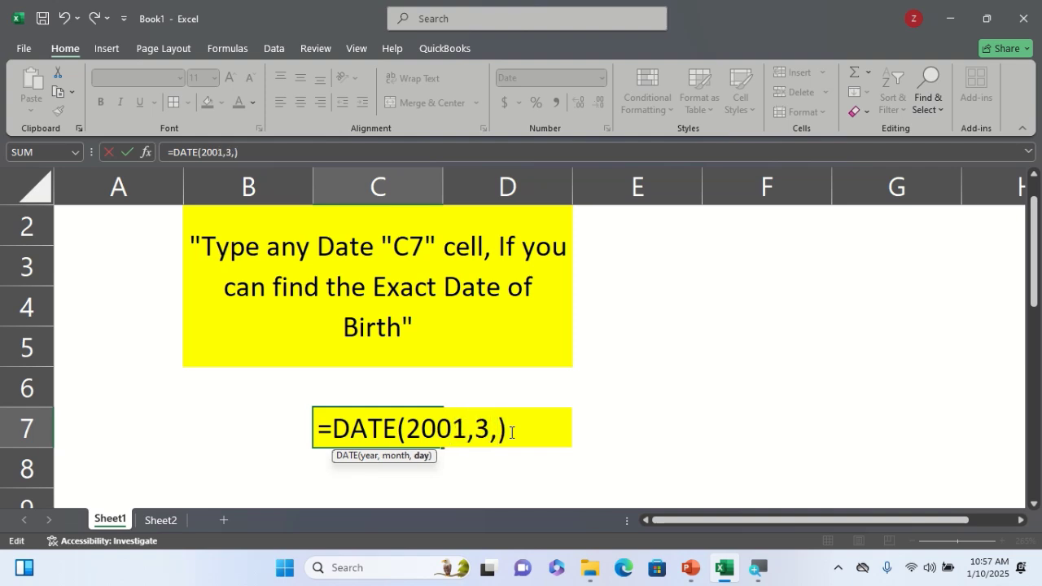
key(BackSpace)
key(BackSpace)
text(6,6)
key(BackSpace)
text(5)
key(Return)
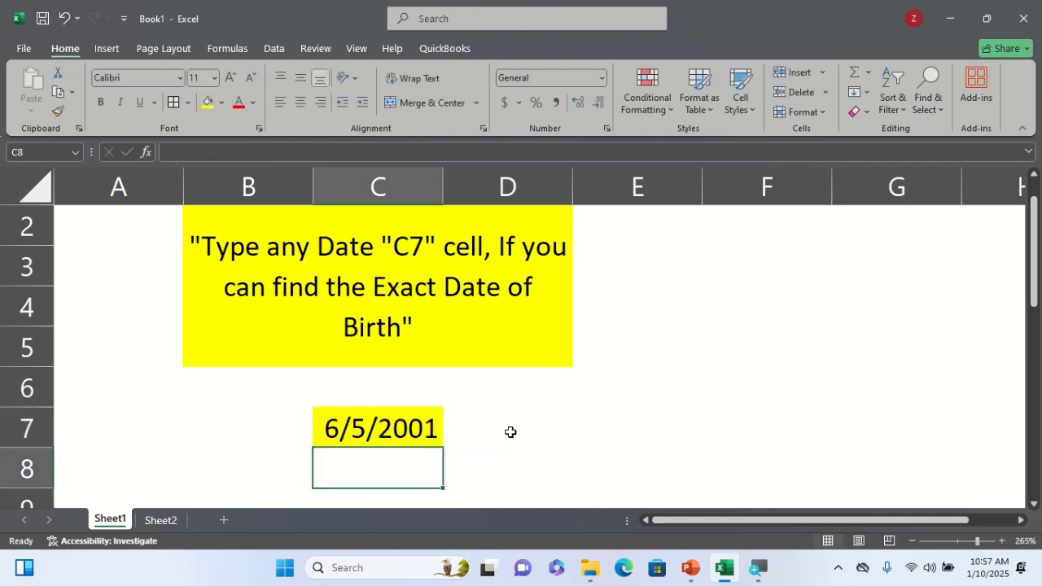
Examine the results on Sheet2 and the CHOOSE and WEEKDAY formula behind the weekday in cell F2
click(163, 521)
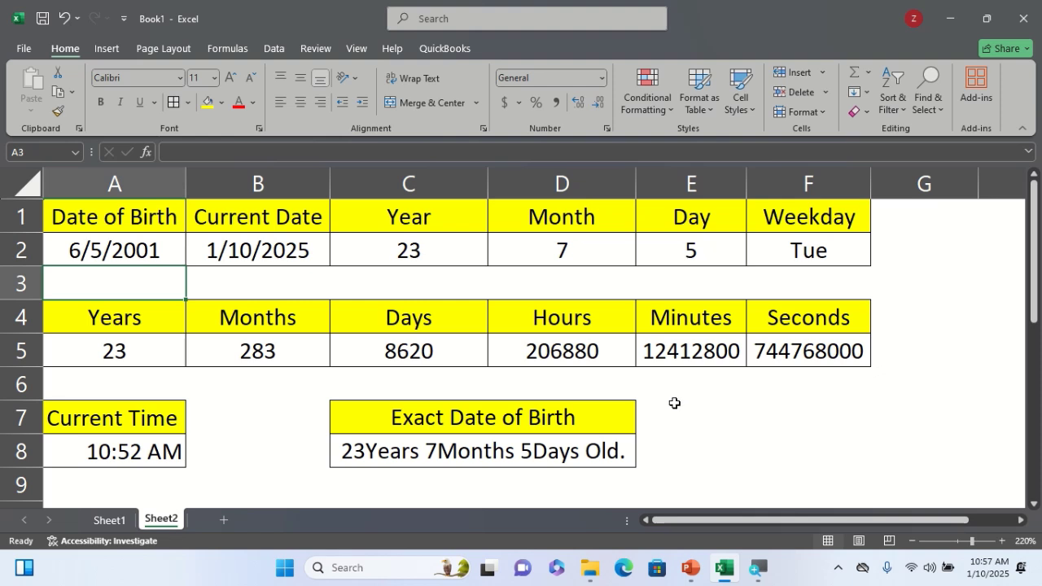
double_click(817, 250)
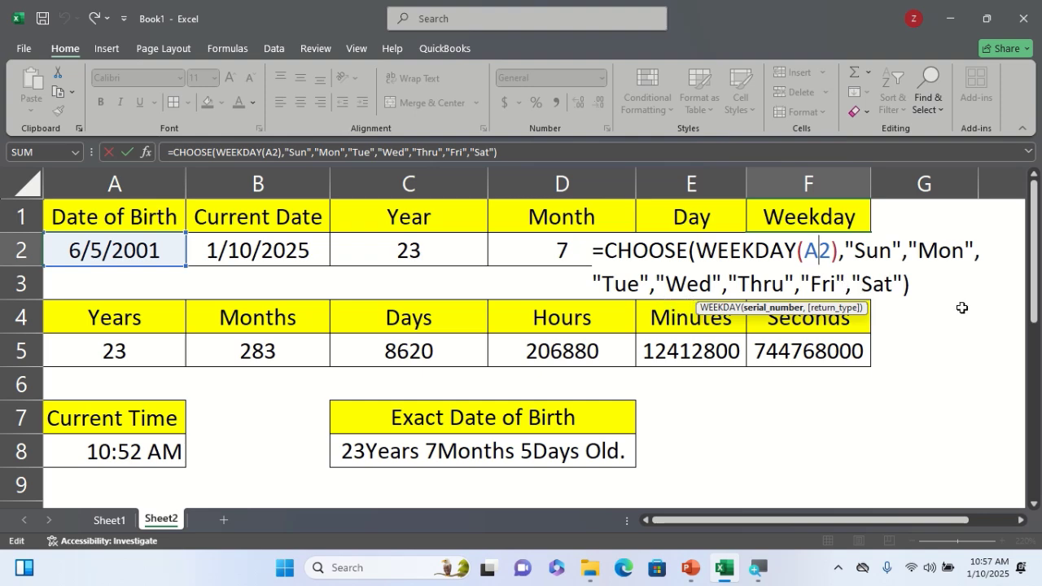
key(Return)
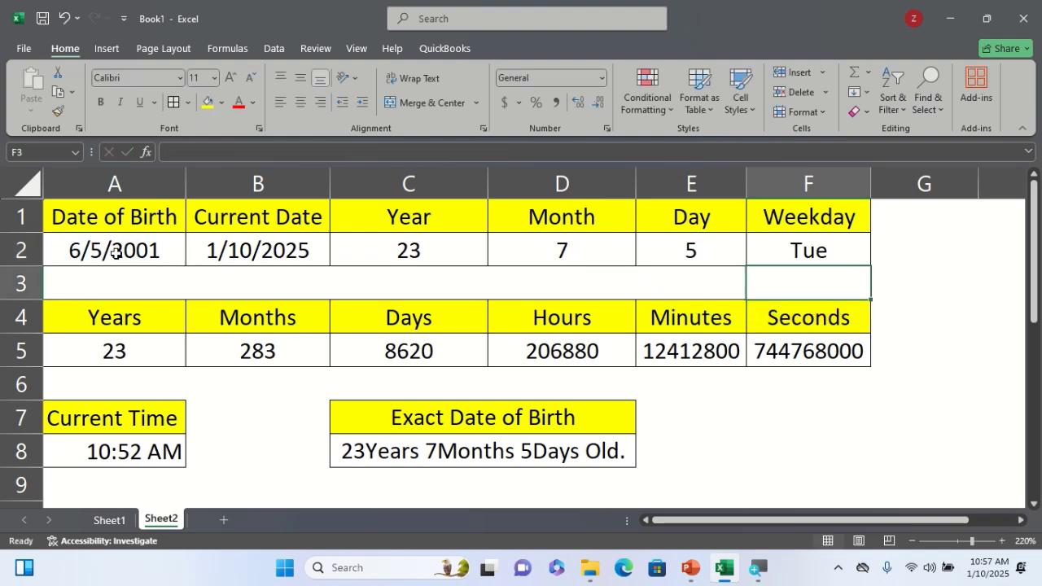
Change the year, month and day individually in Sheet1 C7's DATE formula and check the recalculated values on Sheet2
click(110, 520)
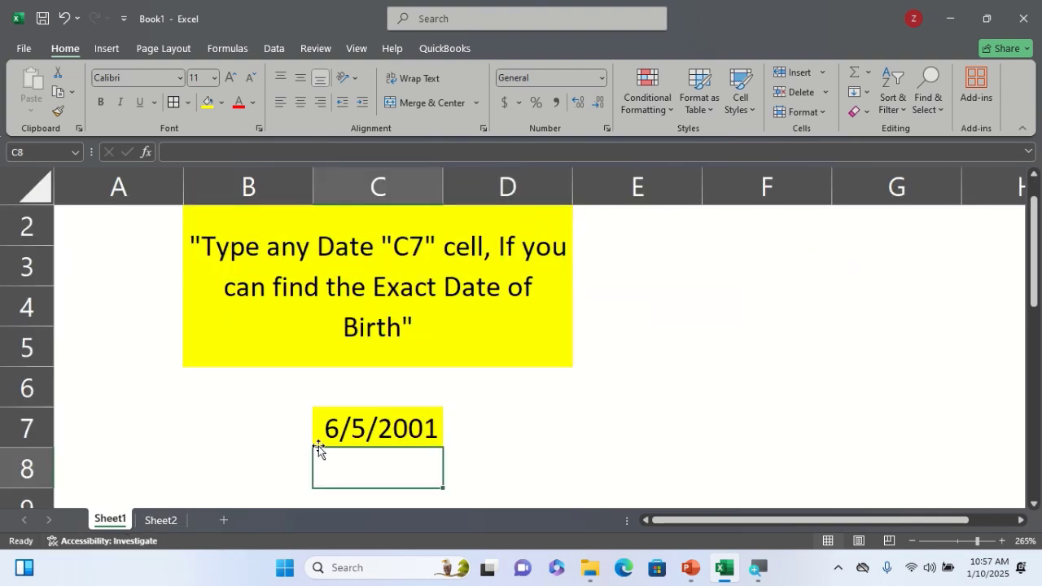
click(431, 429)
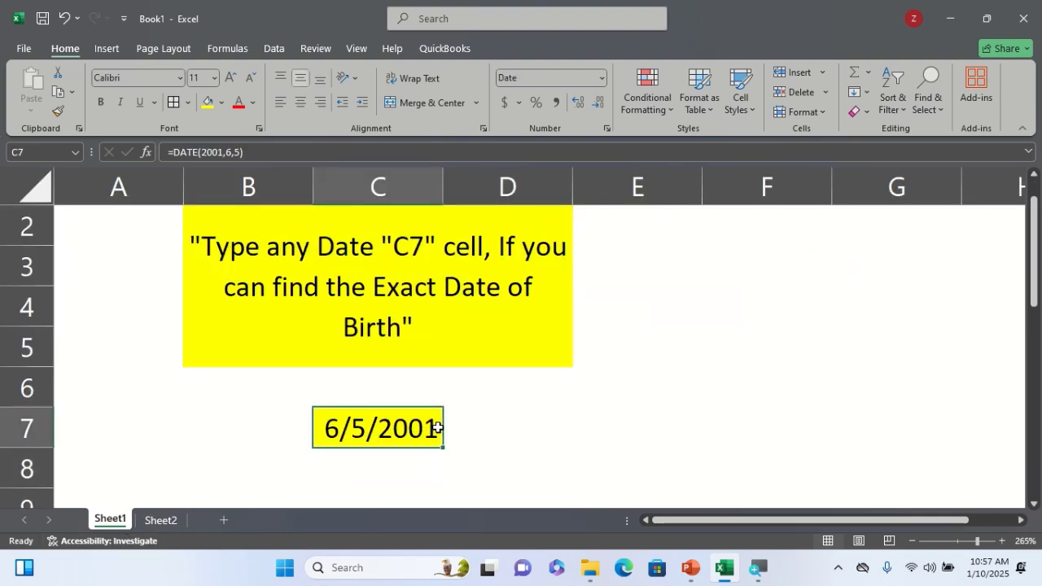
double_click(431, 429)
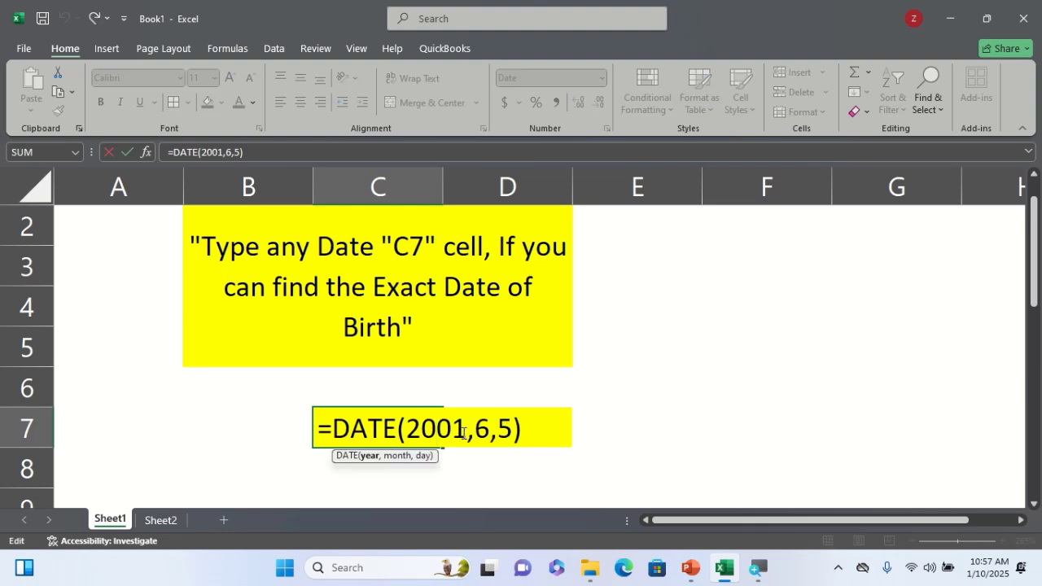
click(466, 430)
key(BackSpace)
text(5)
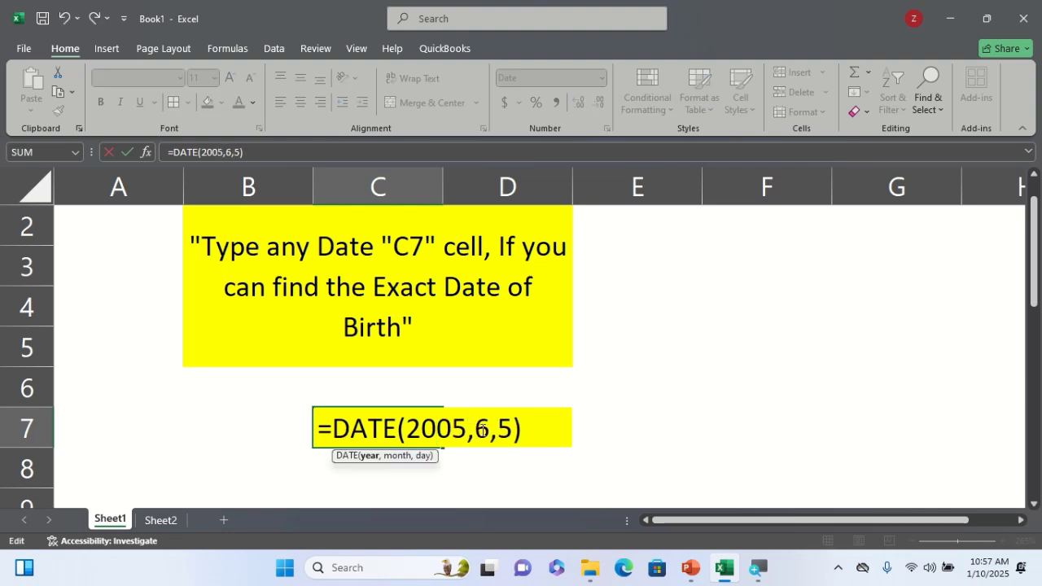
click(483, 430)
key(BackSpace)
text(2)
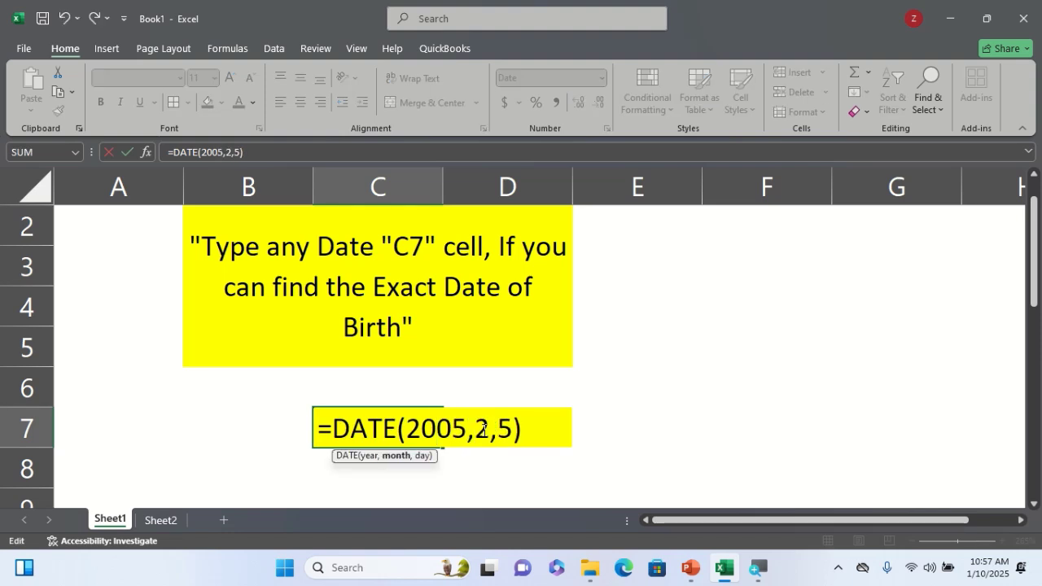
click(511, 427)
key(BackSpace)
text(1)
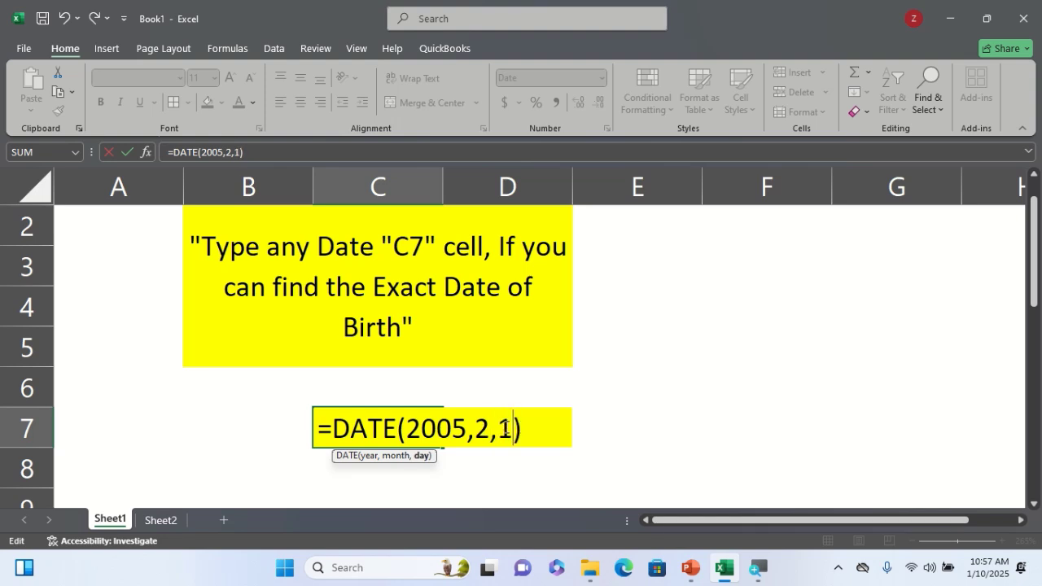
text(1)
key(Return)
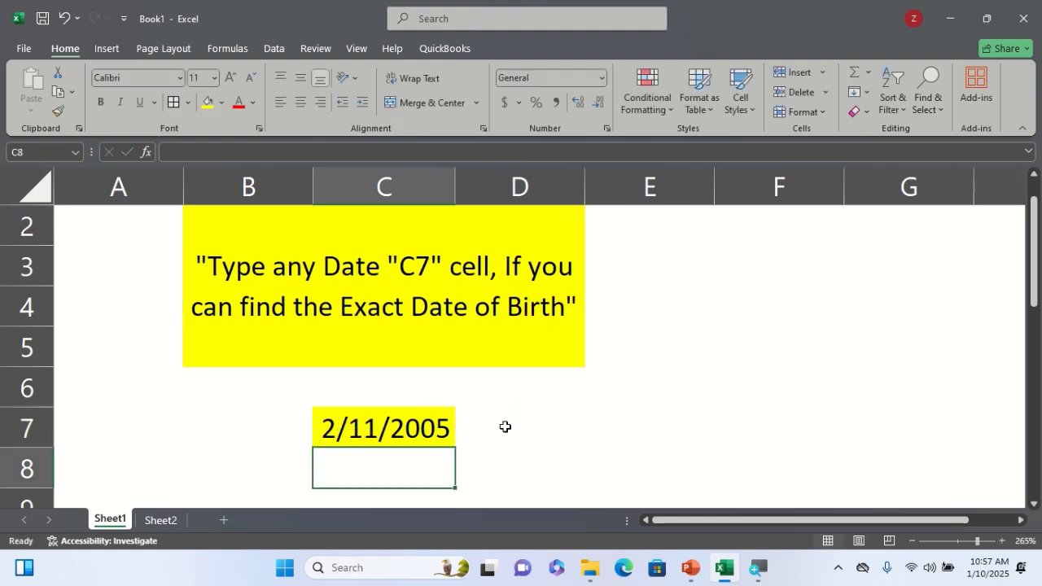
click(161, 520)
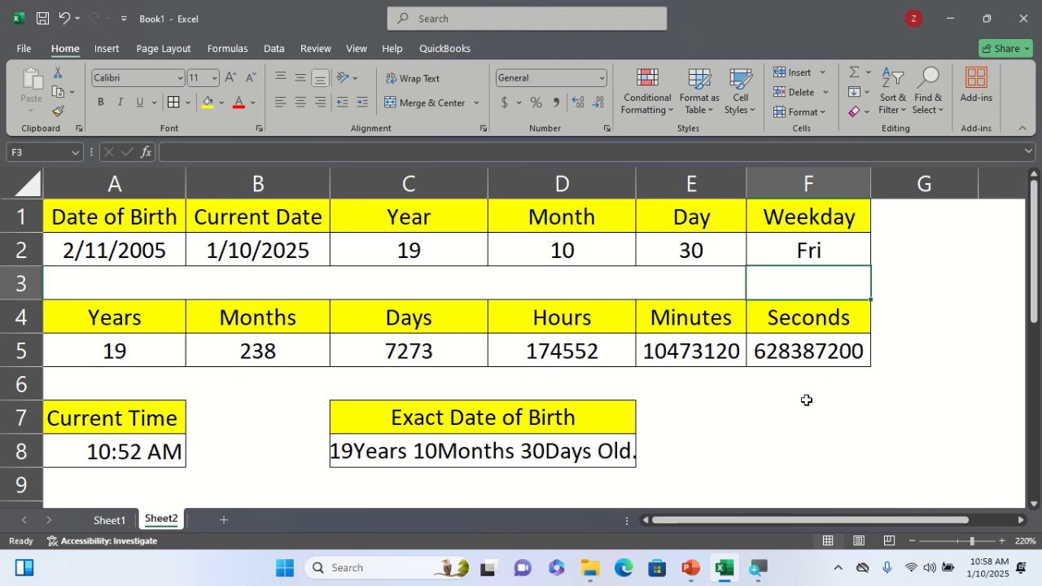
Edit all three DATE arguments in Sheet1 cell C7 to test another sample date of birth against Sheet2's age and weekday results
click(109, 520)
double_click(438, 426)
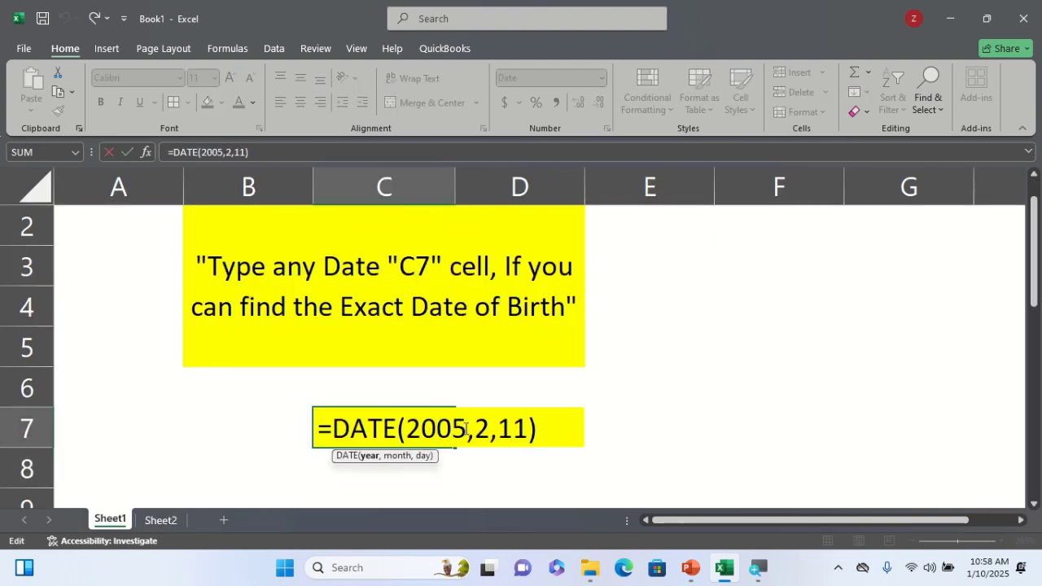
click(466, 428)
key(BackSpace)
text(7)
click(486, 430)
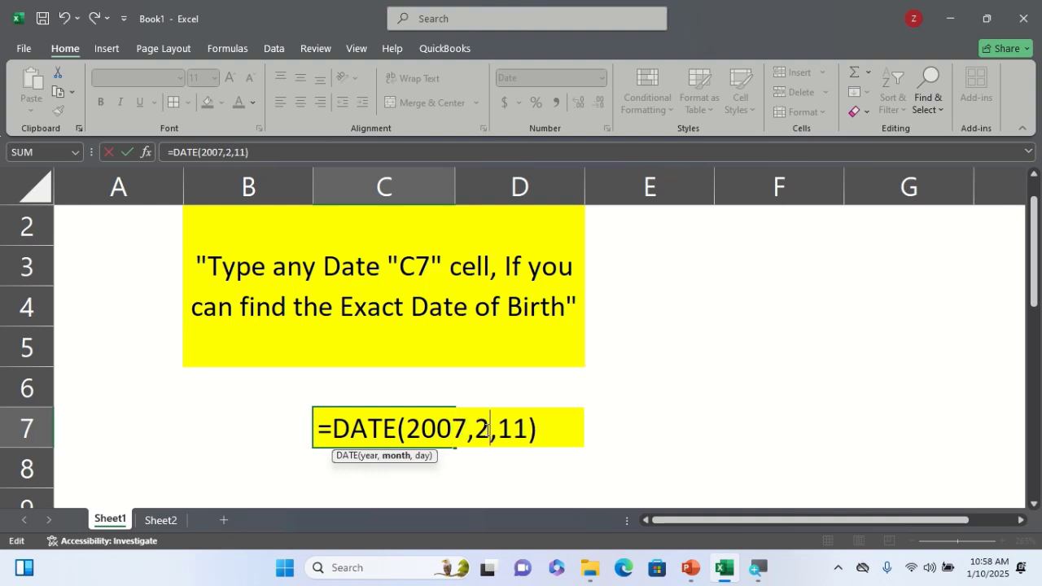
key(BackSpace)
text(4)
click(523, 432)
key(BackSpace)
key(BackSpace)
text(5)
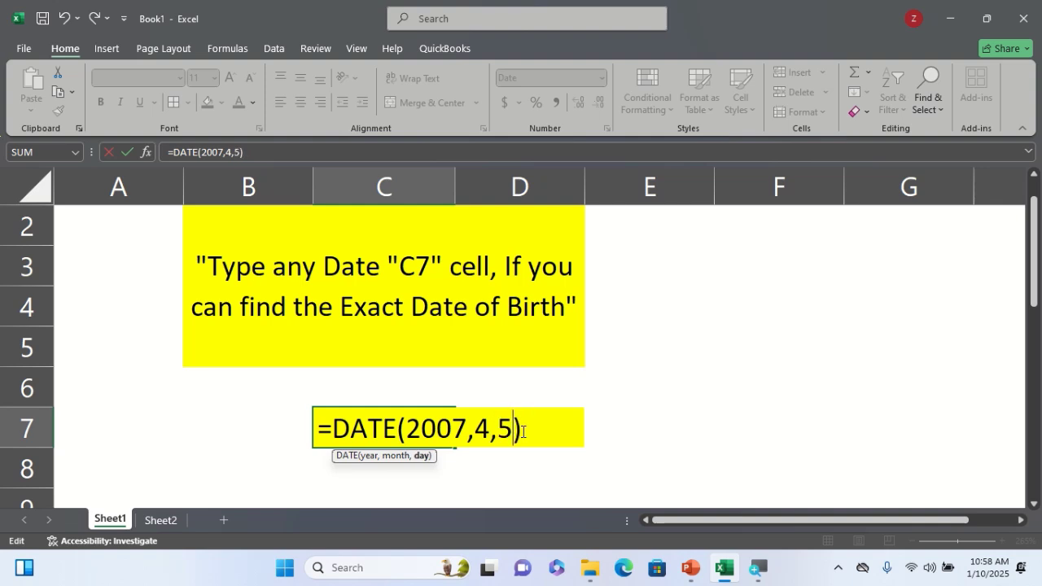
key(Return)
click(146, 525)
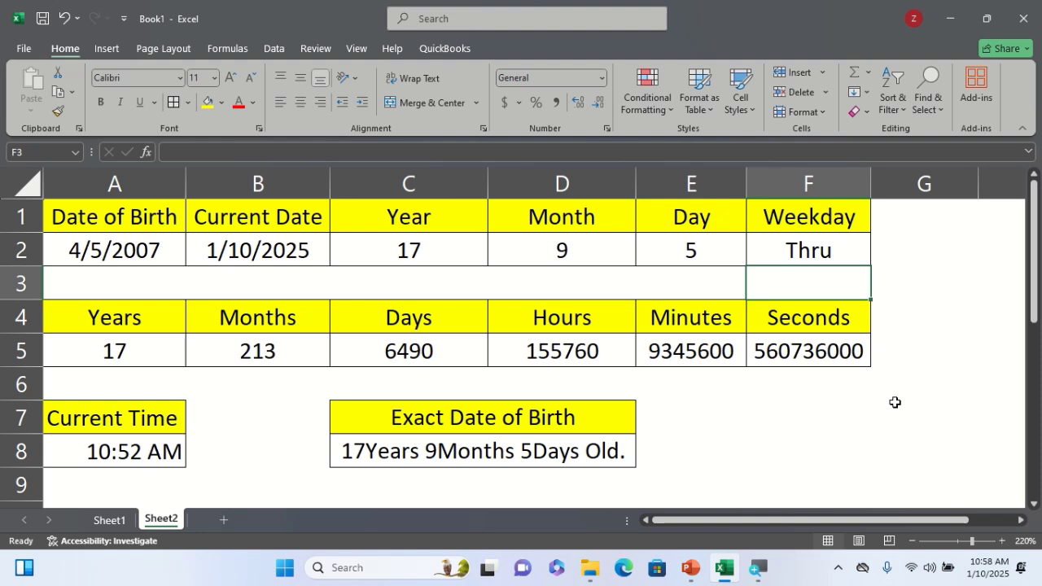
Replace the year, month and day one by one in Sheet1 C7's DATE formula with a new sample date of birth and show Sheet2's results
click(109, 521)
click(391, 443)
double_click(438, 429)
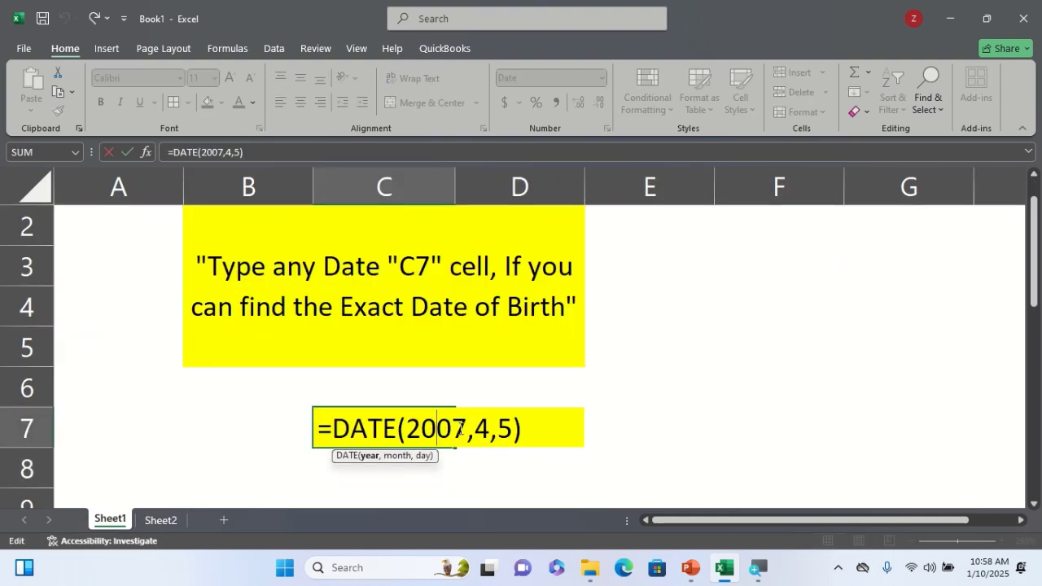
click(461, 429)
key(BackSpace)
text(4)
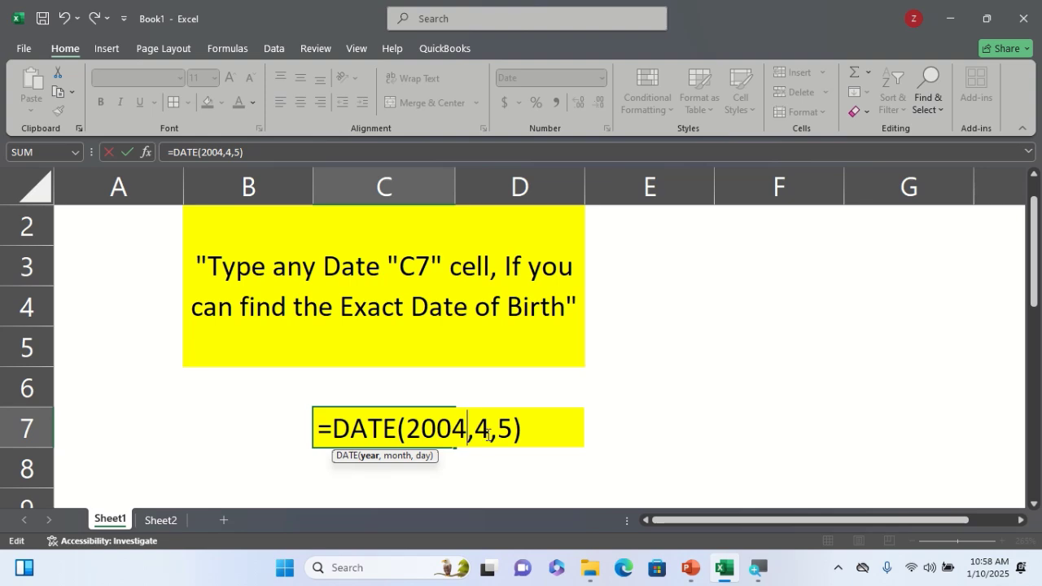
click(490, 429)
key(BackSpace)
text(10)
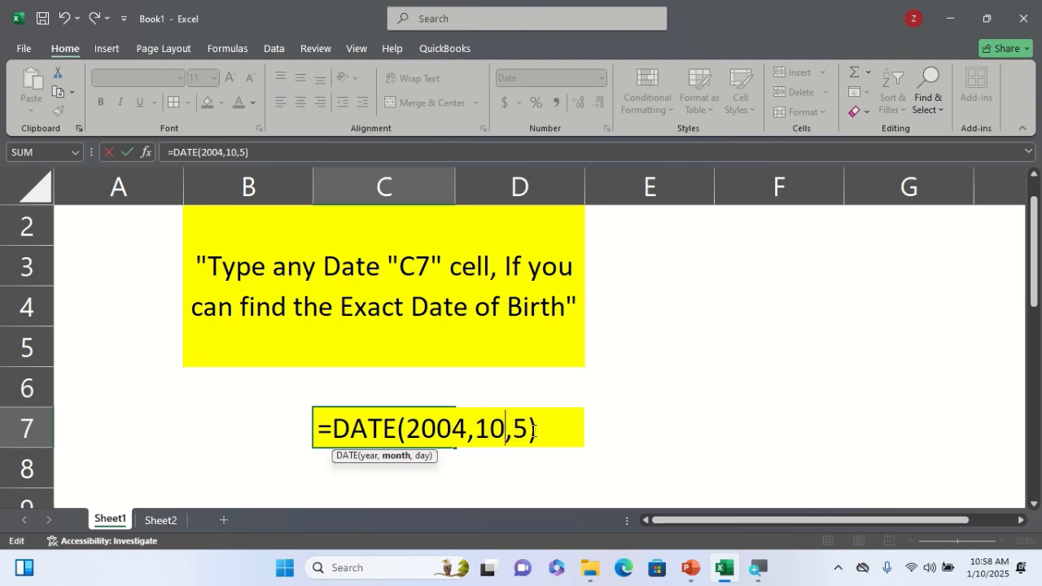
click(528, 430)
key(BackSpace)
text(18)
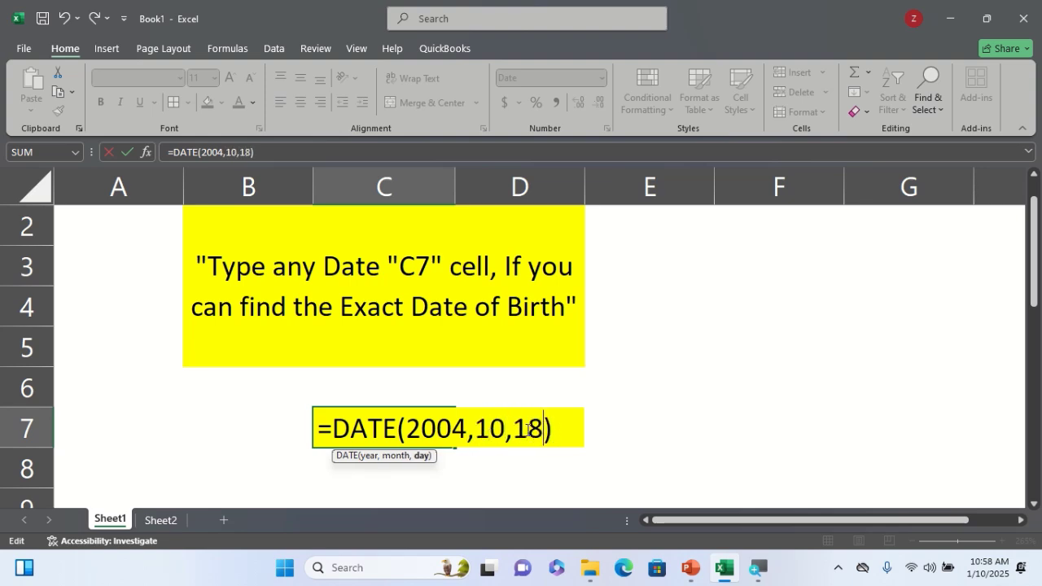
key(Return)
click(158, 520)
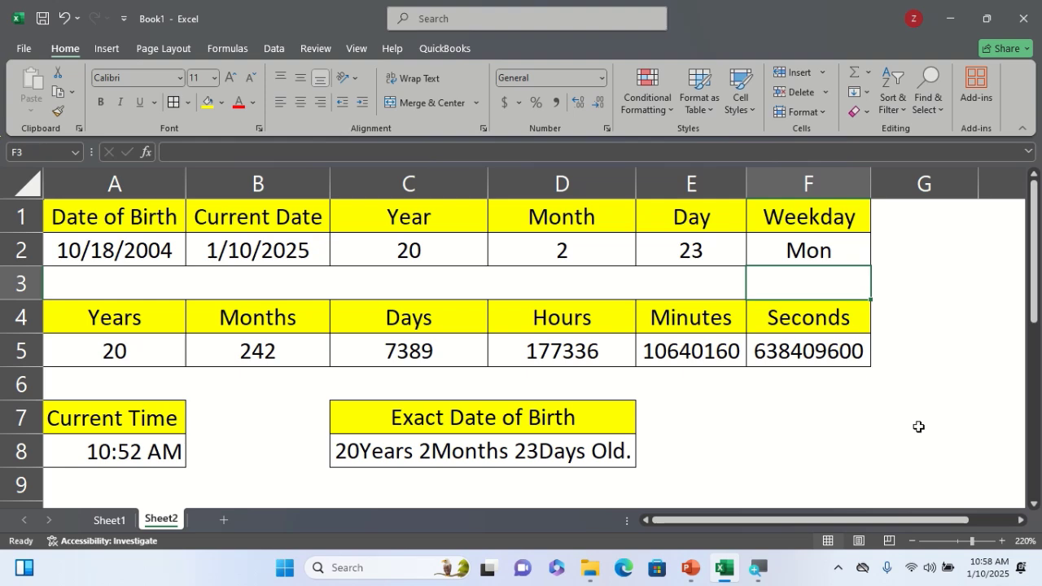
double_click(307, 461)
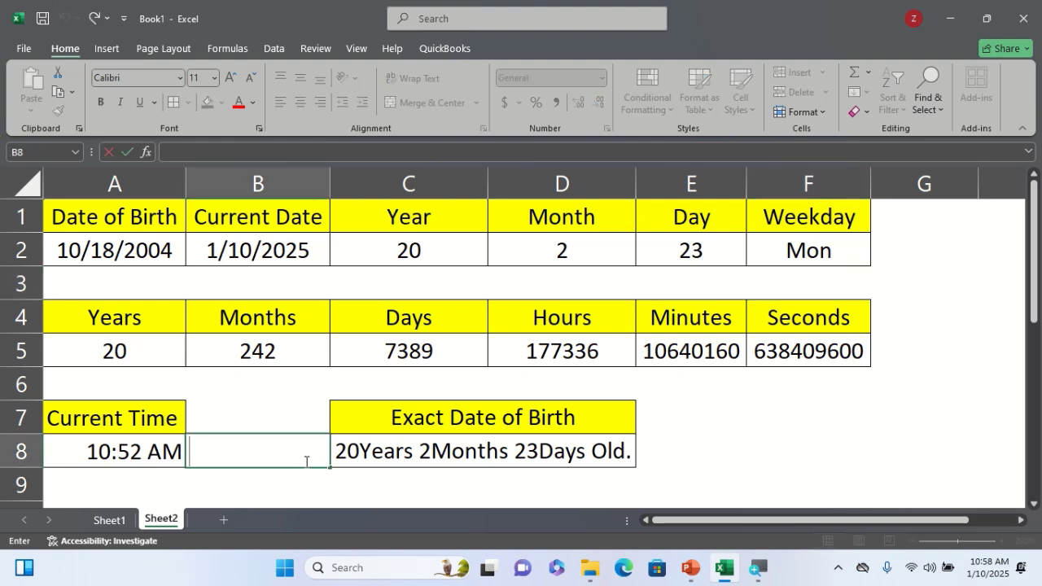
key(Return)
key(Return)
key(Return)
double_click(263, 445)
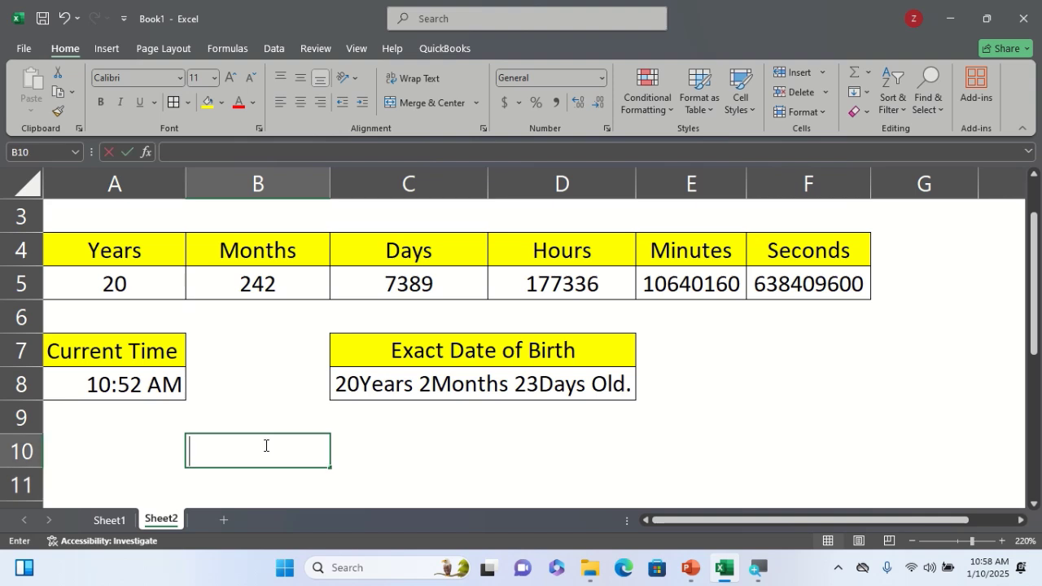
key(Return)
Inspect the stored value of the Current Time cell A8 on Sheet2 without changing it
double_click(118, 386)
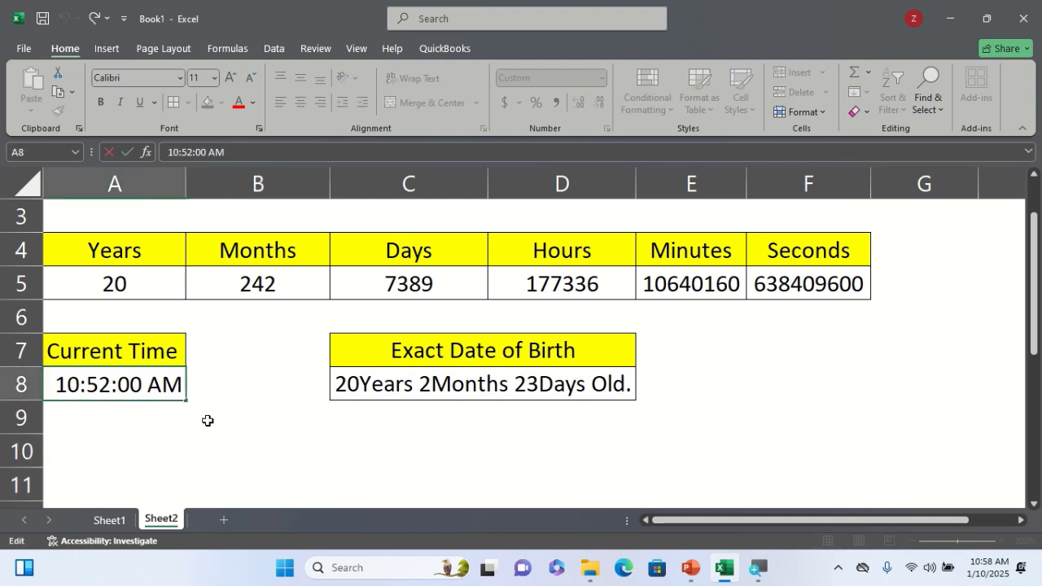
key(Return)
double_click(147, 385)
key(Return)
click(167, 393)
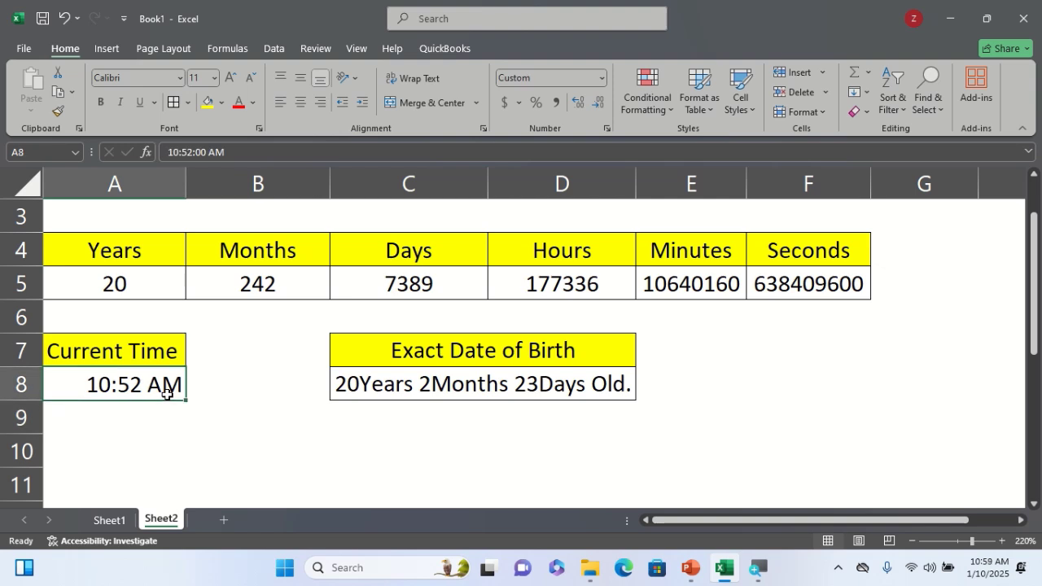
Rewrite the DATE arguments in Sheet1 cell C7 with another sample date of birth and review the recalculated age tables on Sheet2
click(111, 520)
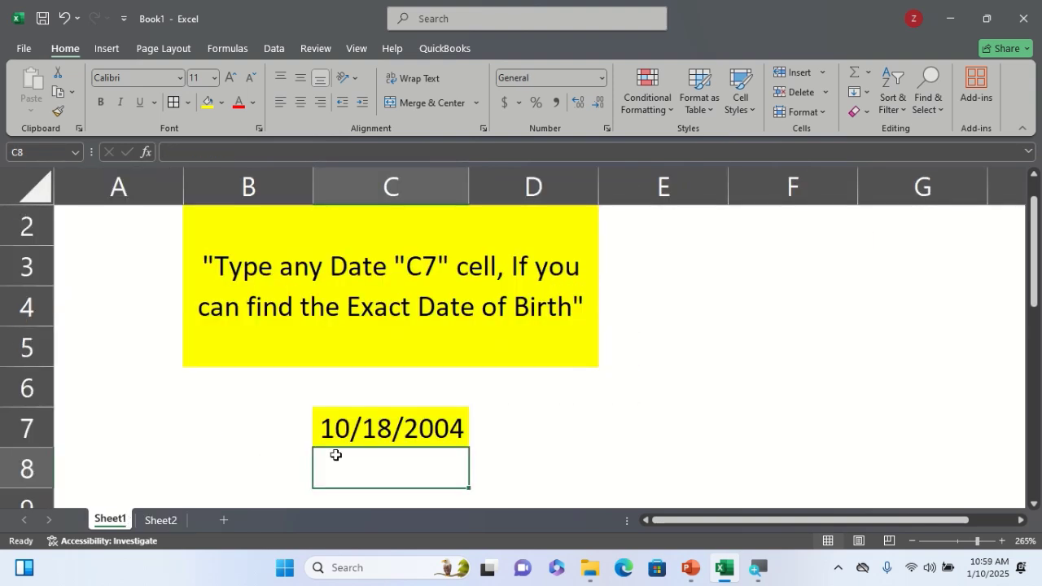
scroll(399, 433, up, 1)
scroll(399, 433, down, 2)
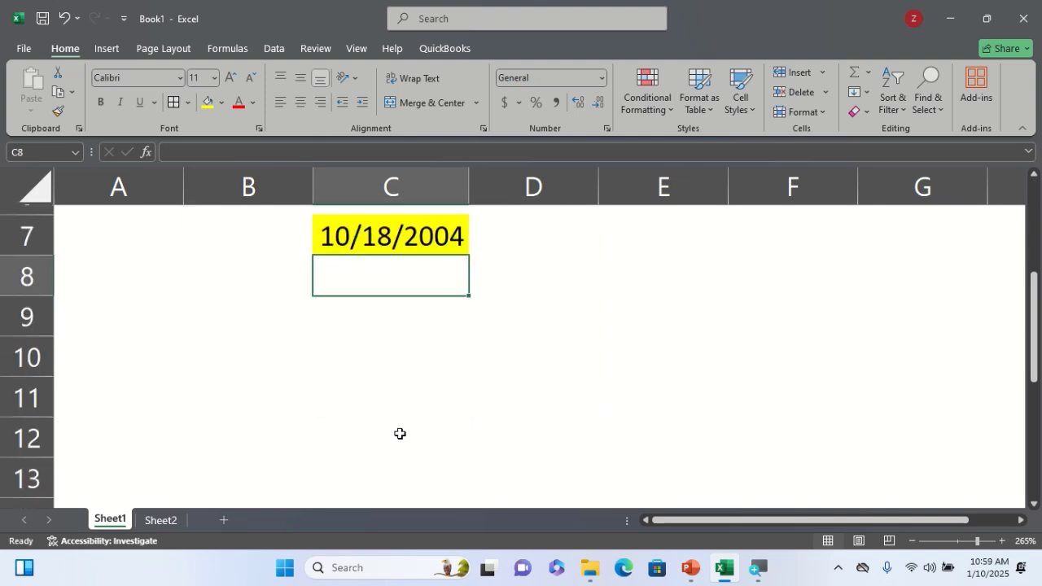
scroll(407, 432, up, 2)
click(438, 450)
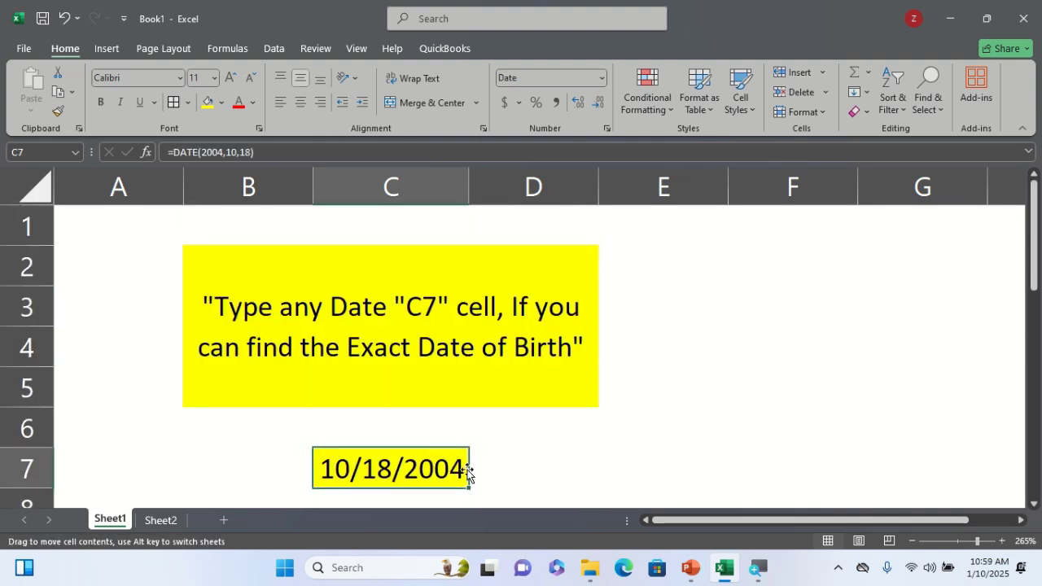
double_click(460, 469)
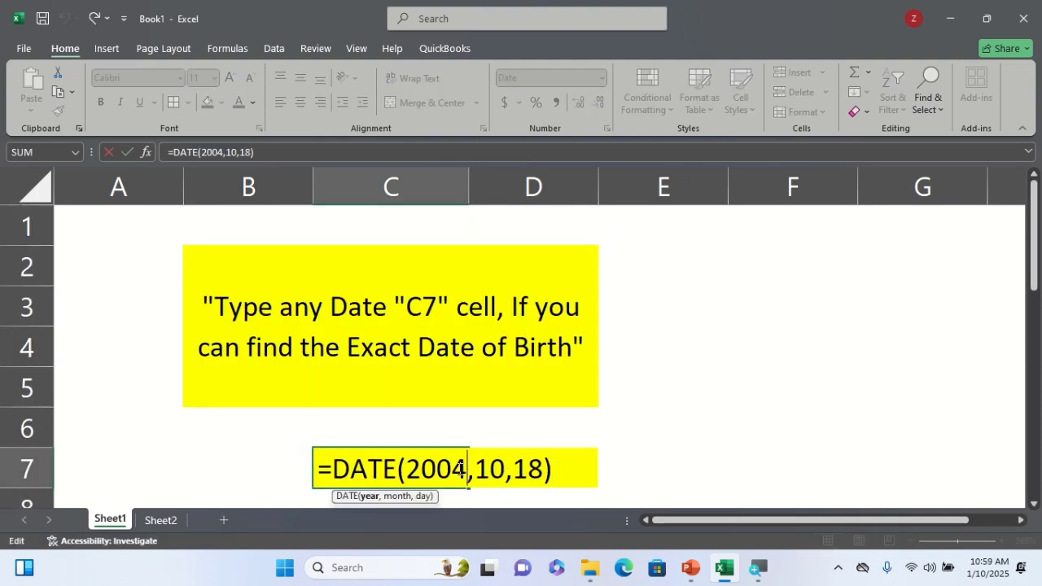
click(535, 469)
key(BackSpace)
key(BackSpace)
key(BackSpace)
key(BackSpace)
key(BackSpace)
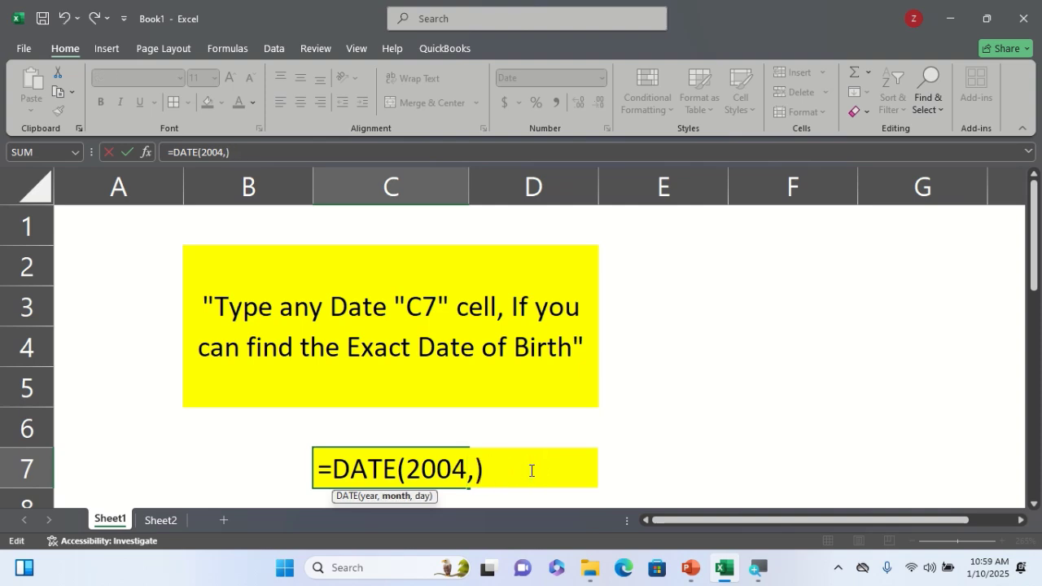
text(3,11,)
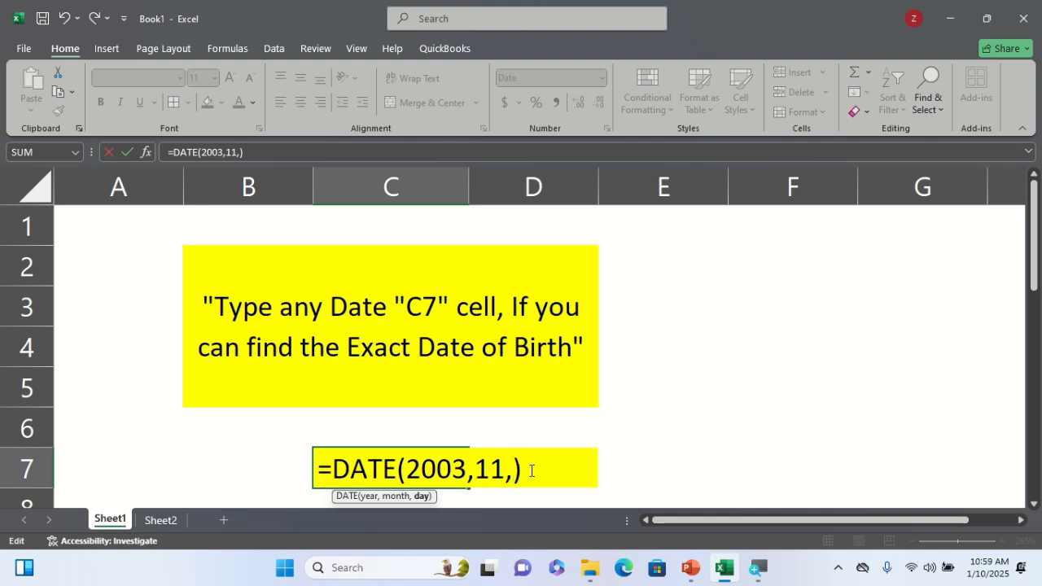
text(16)
key(Return)
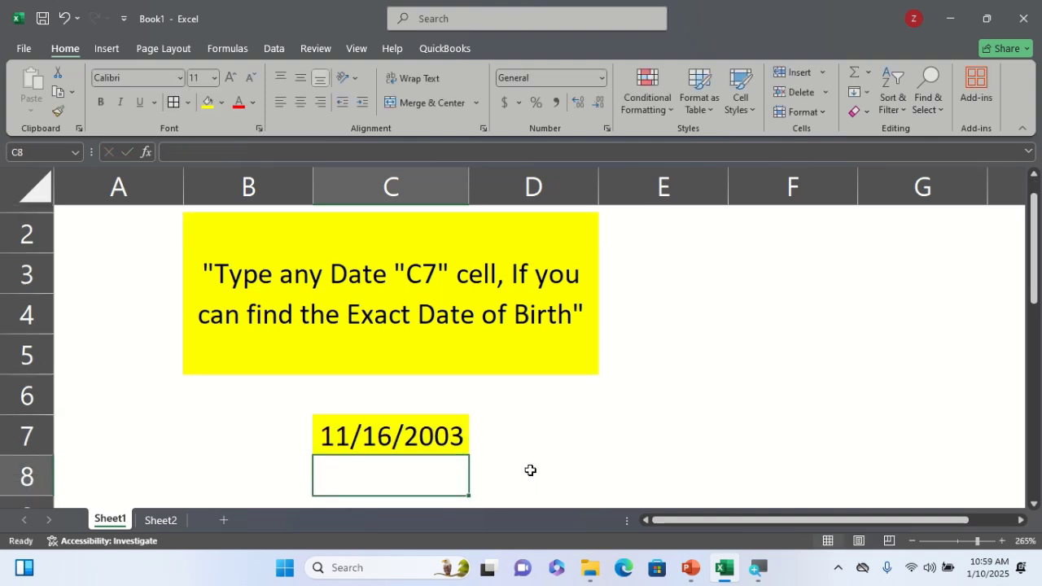
click(162, 521)
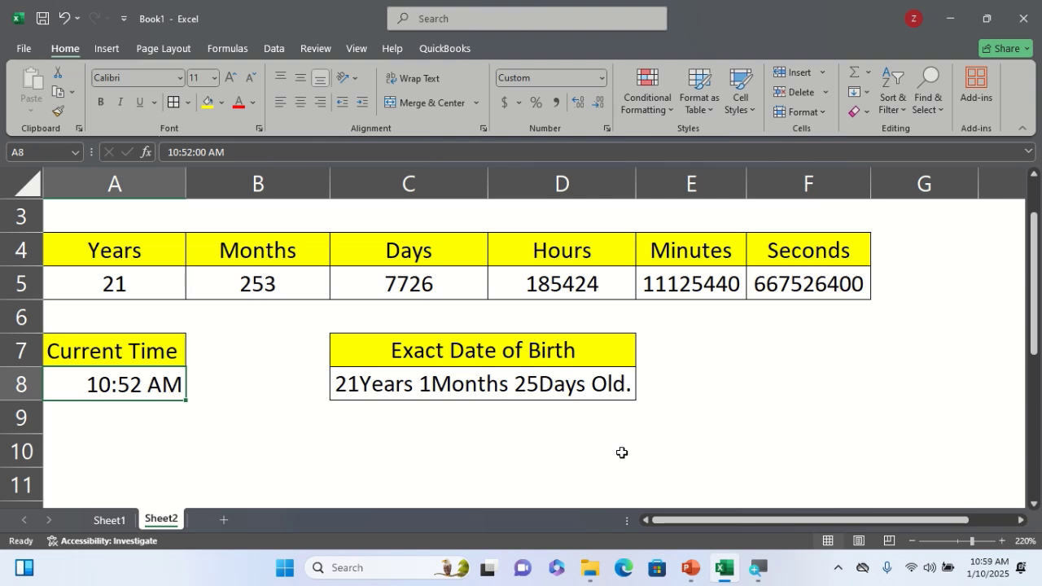
scroll(621, 452, up, 1)
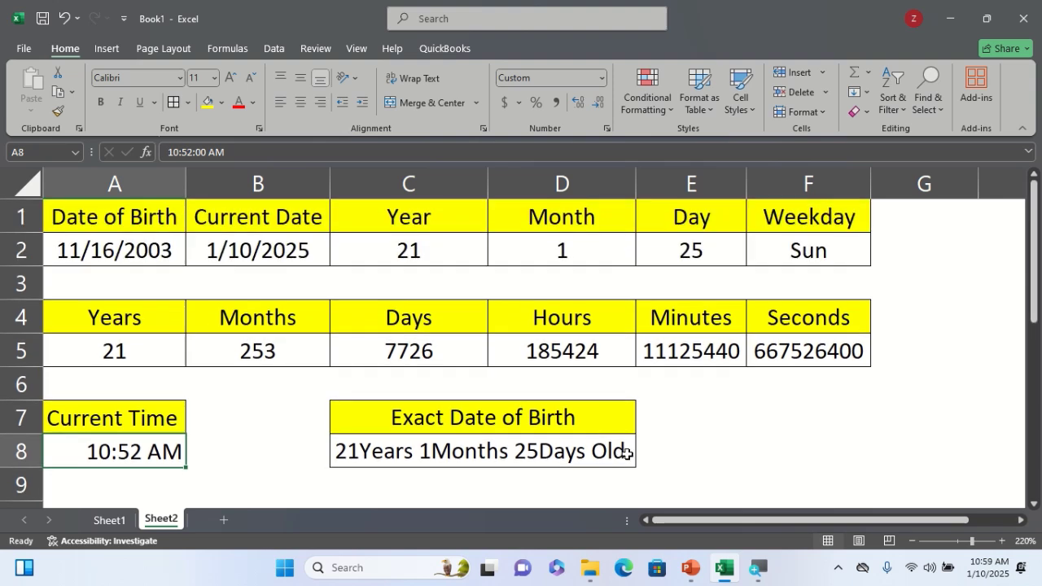
Change only the month and day of the DATE formula in Sheet1 C7 and check the updated results on Sheet2
click(109, 520)
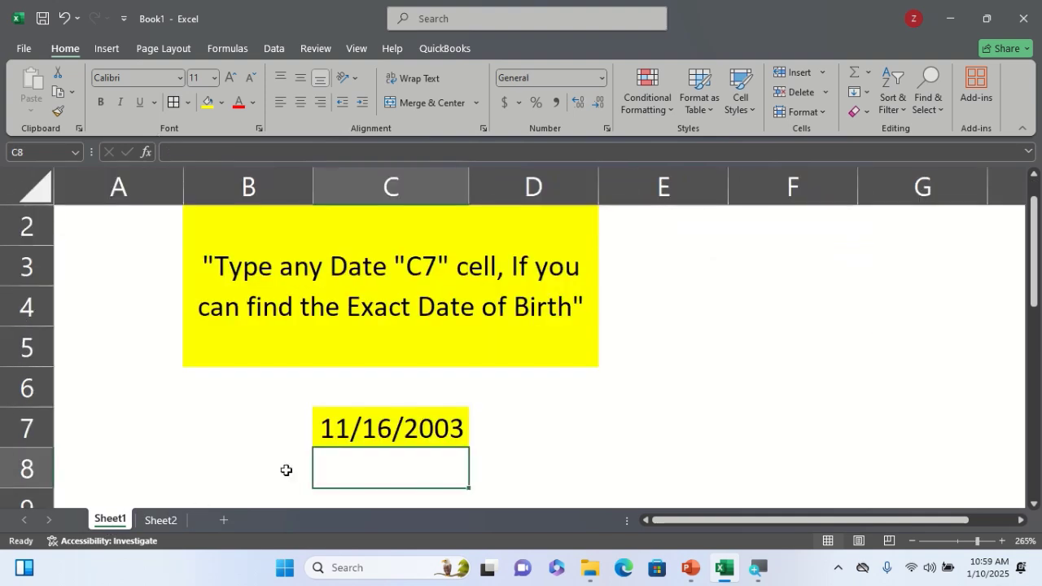
double_click(421, 425)
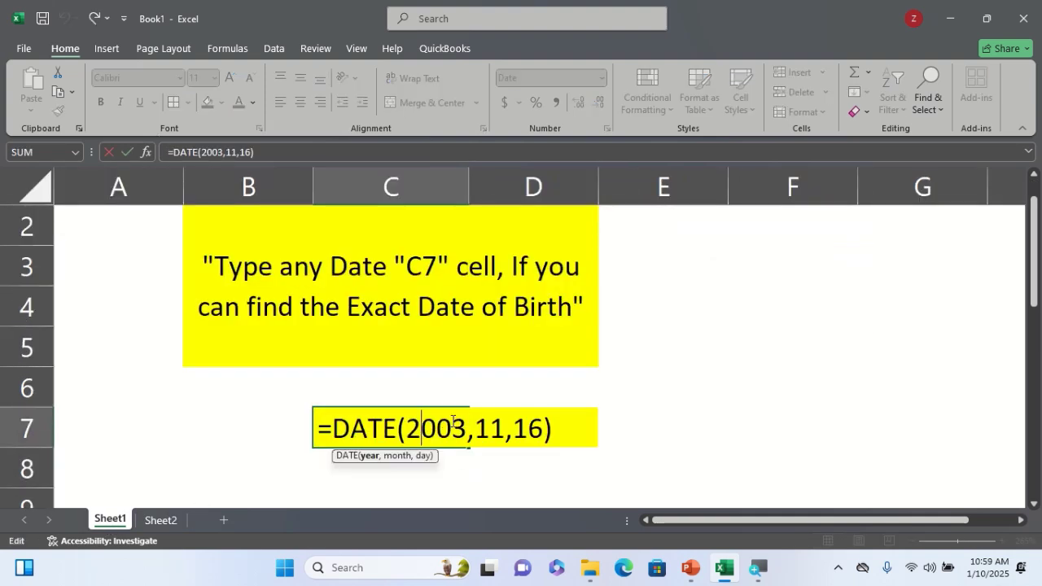
click(510, 427)
key(BackSpace)
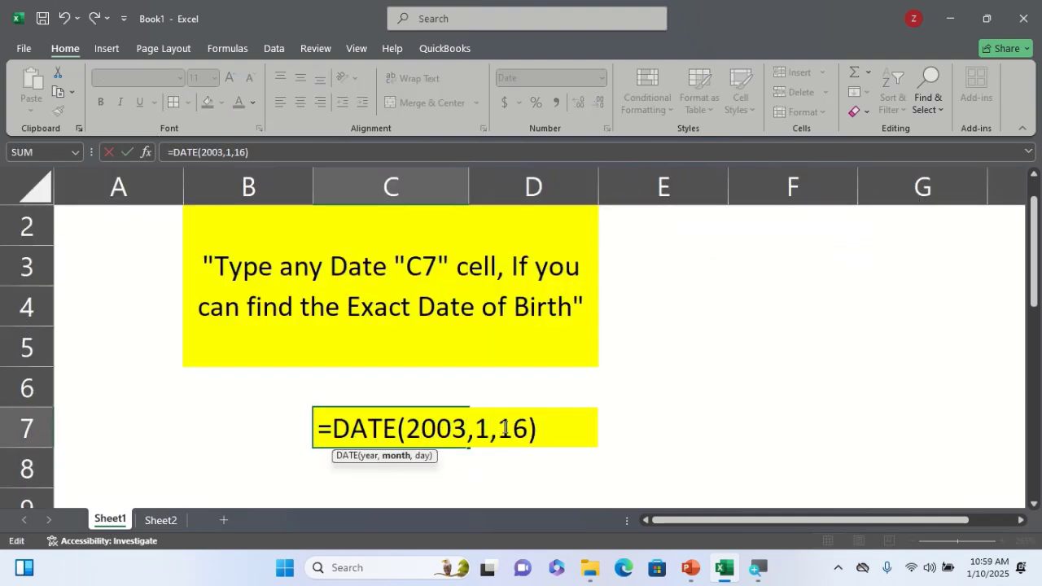
key(BackSpace)
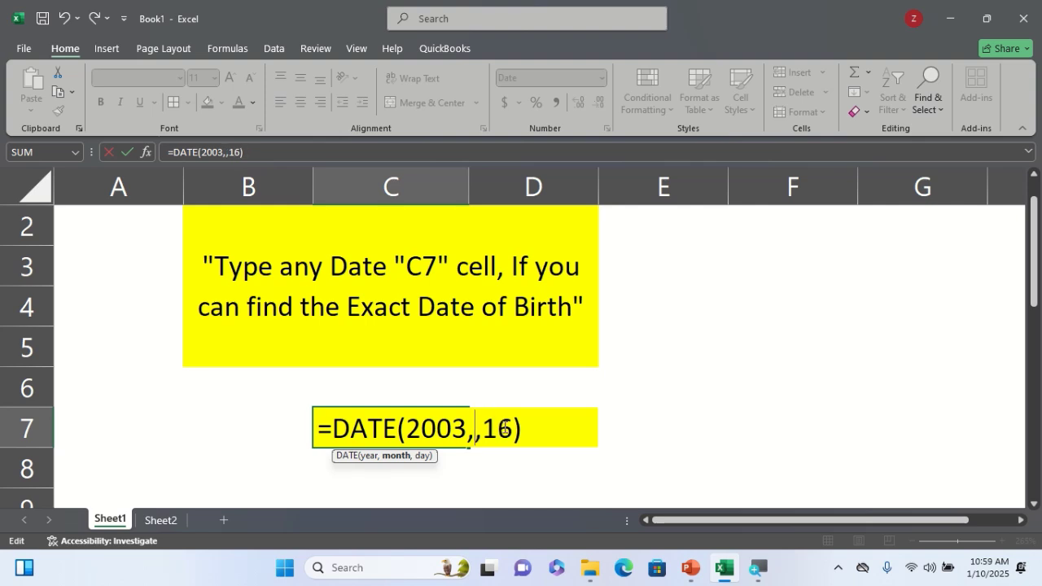
text(8)
click(518, 430)
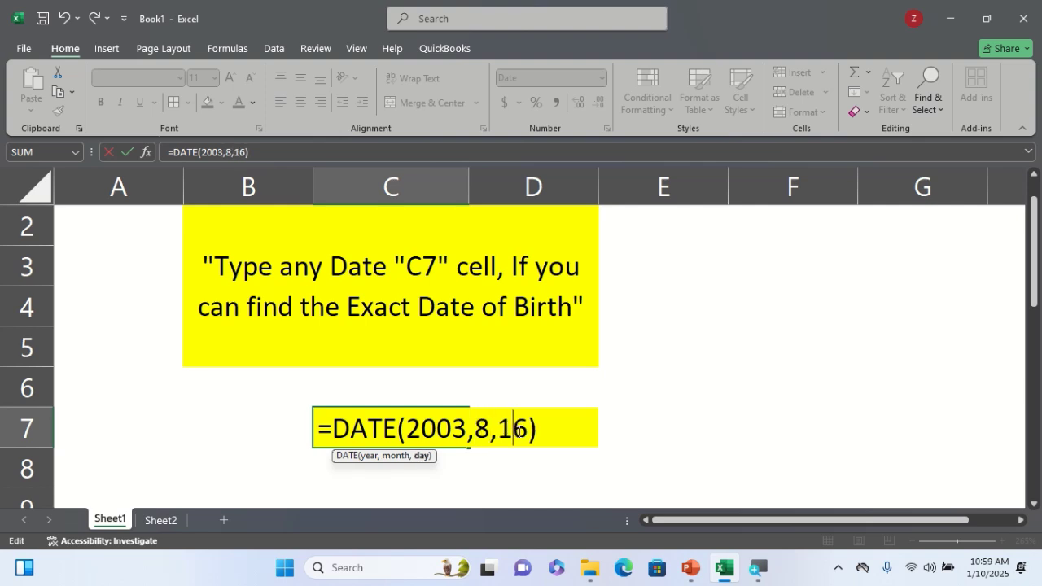
click(527, 432)
key(BackSpace)
key(BackSpace)
text(21)
key(Return)
click(161, 520)
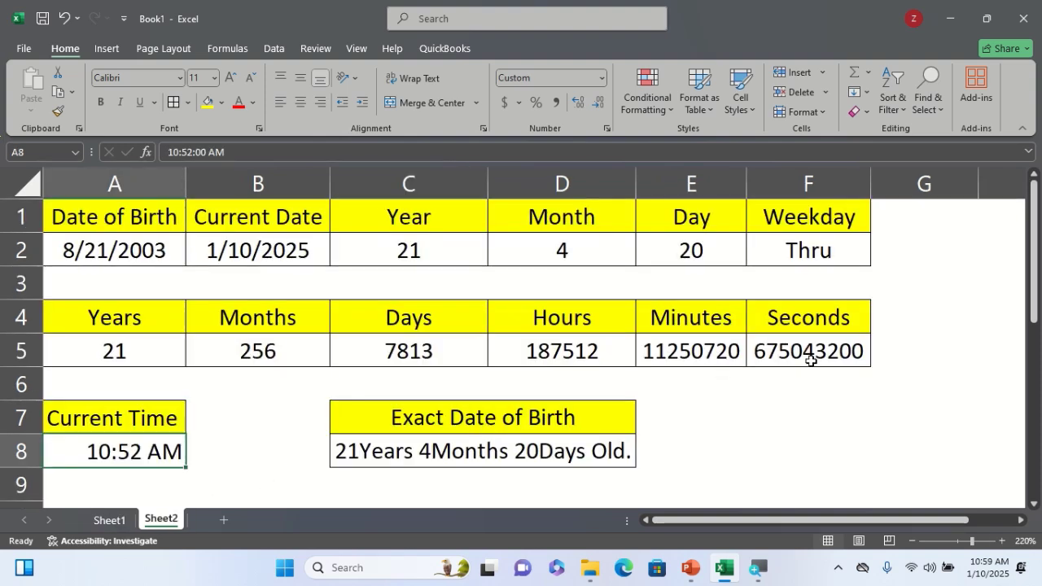
Delete the month, day and final year digit in Sheet1 C7's DATE formula, enter a different sample date of birth and view Sheet2's values
click(111, 521)
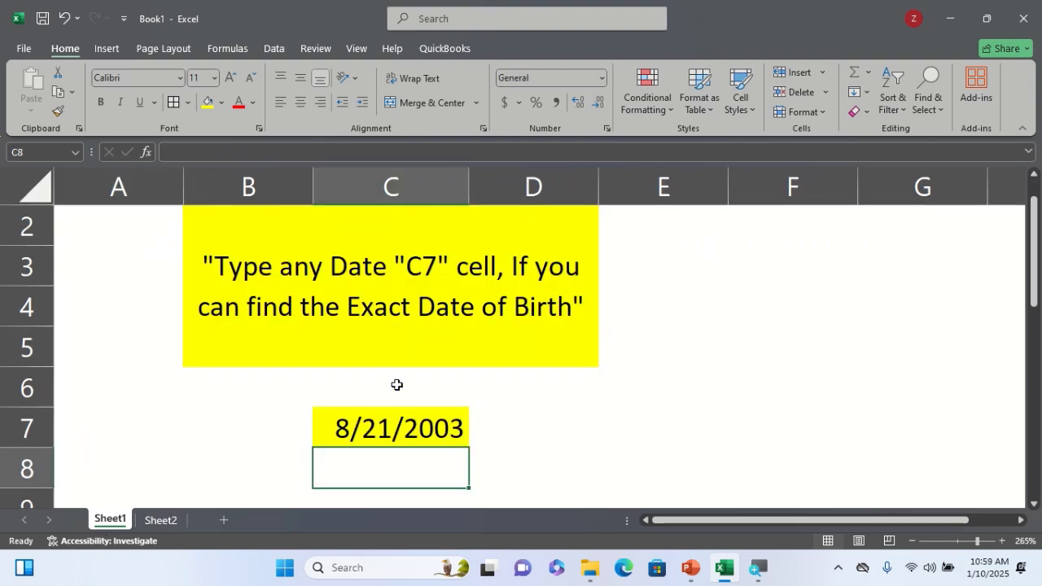
double_click(444, 426)
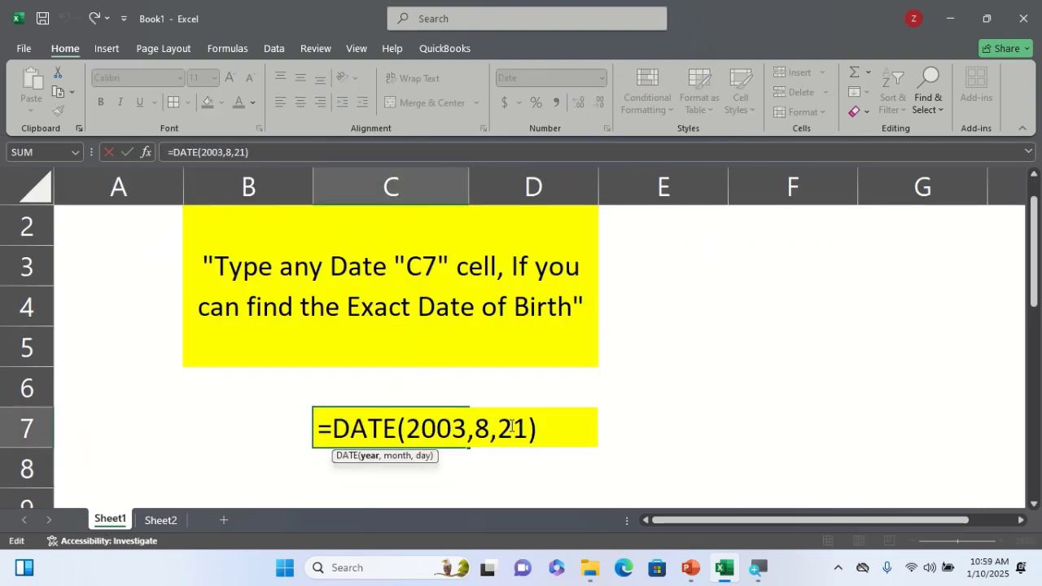
key(BackSpace)
key(BackSpace)
key(BackSpace)
key(BackSpace)
key(BackSpace)
key(BackSpace)
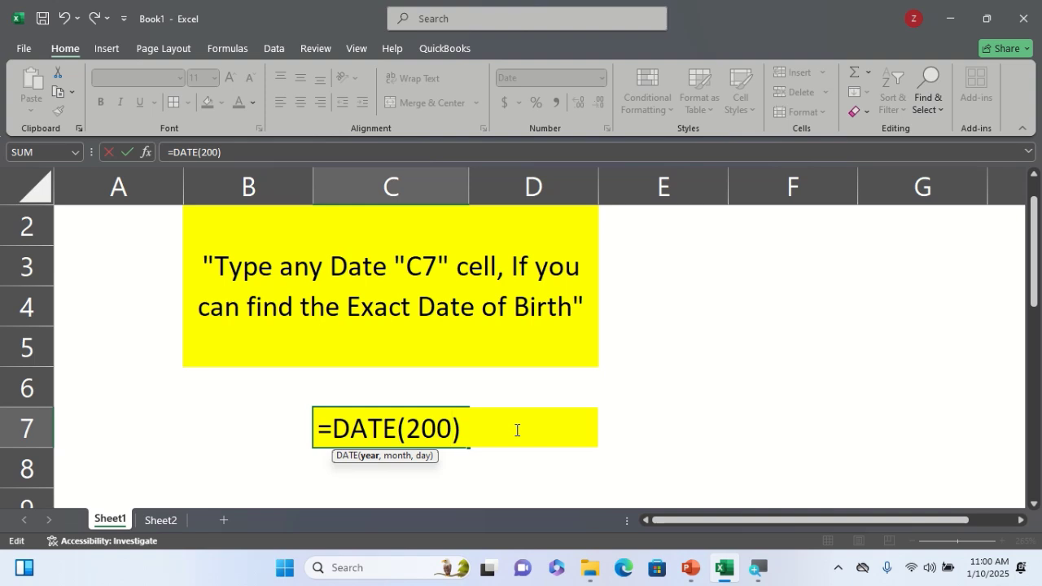
text(6,)
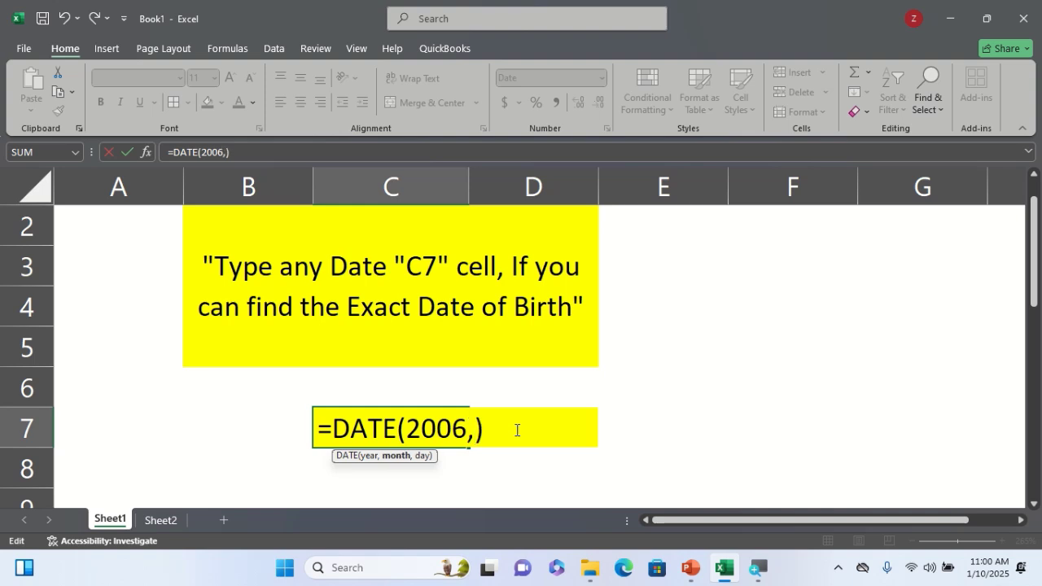
text(86)
key(BackSpace)
text(,6)
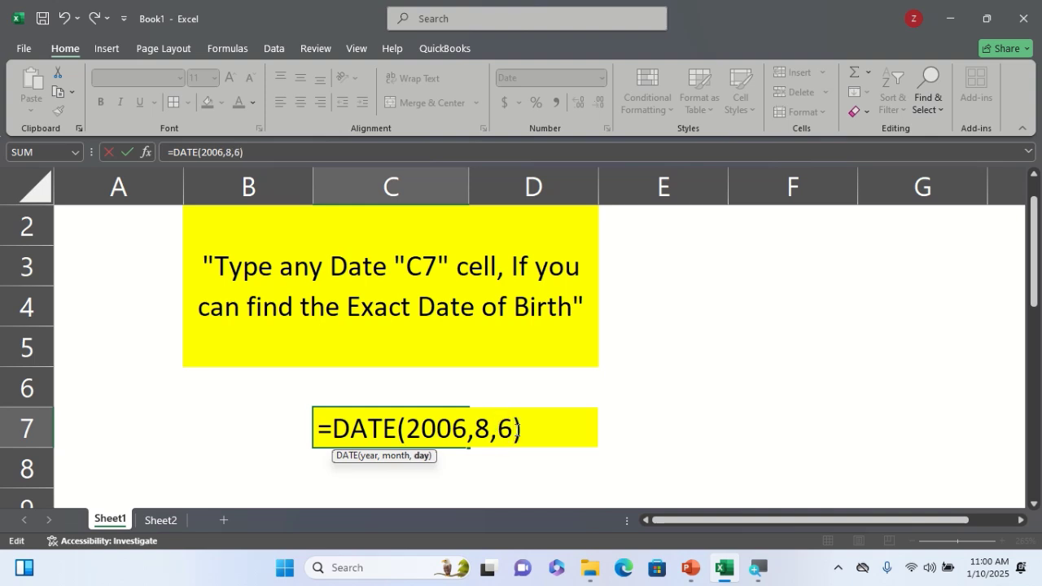
key(Return)
click(154, 520)
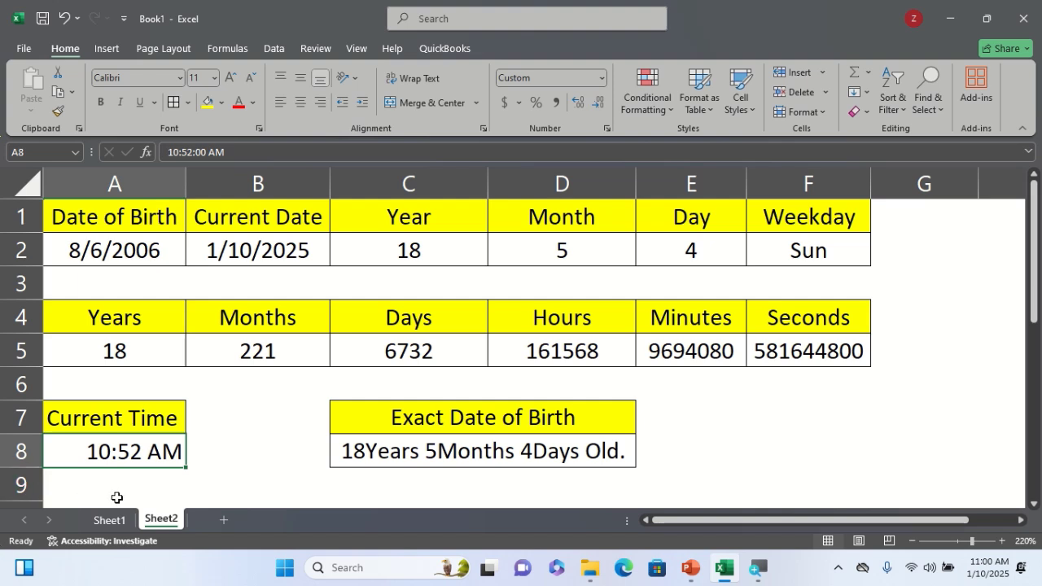
Change only the month argument of Sheet1 C7's DATE formula and compare the recalculated age and weekday on Sheet2
click(109, 521)
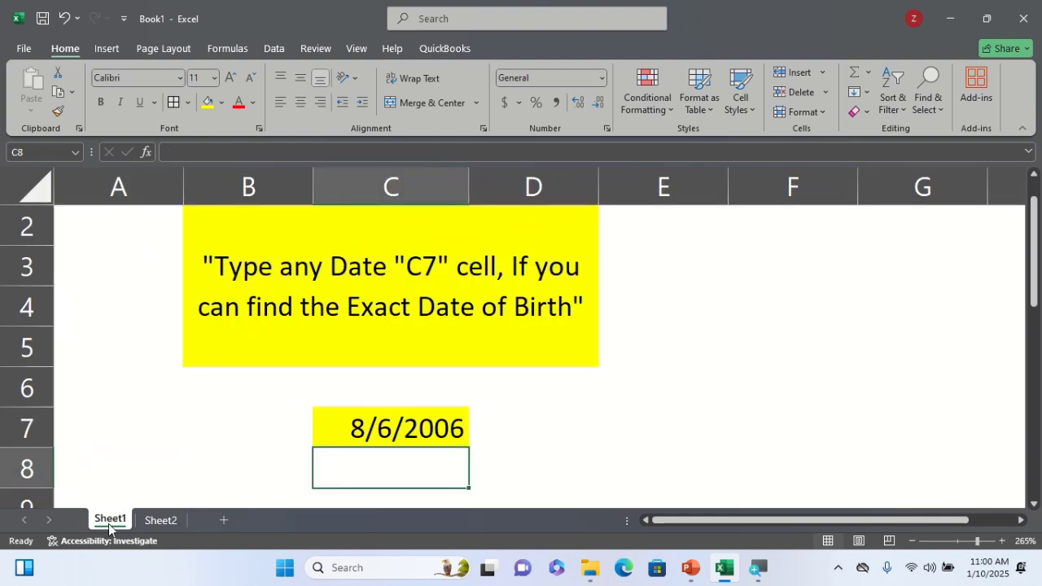
double_click(399, 428)
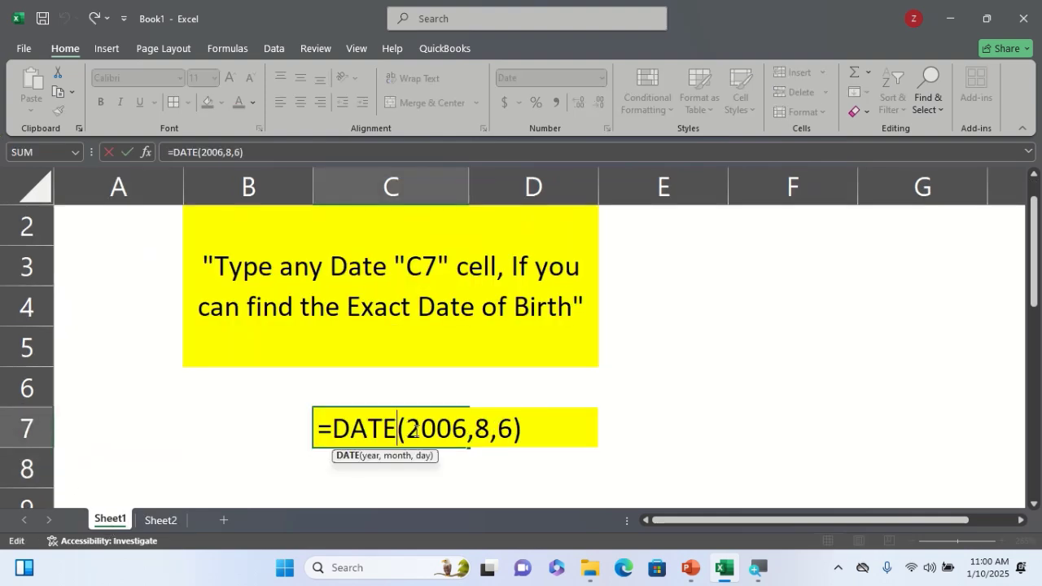
double_click(481, 428)
key(BackSpace)
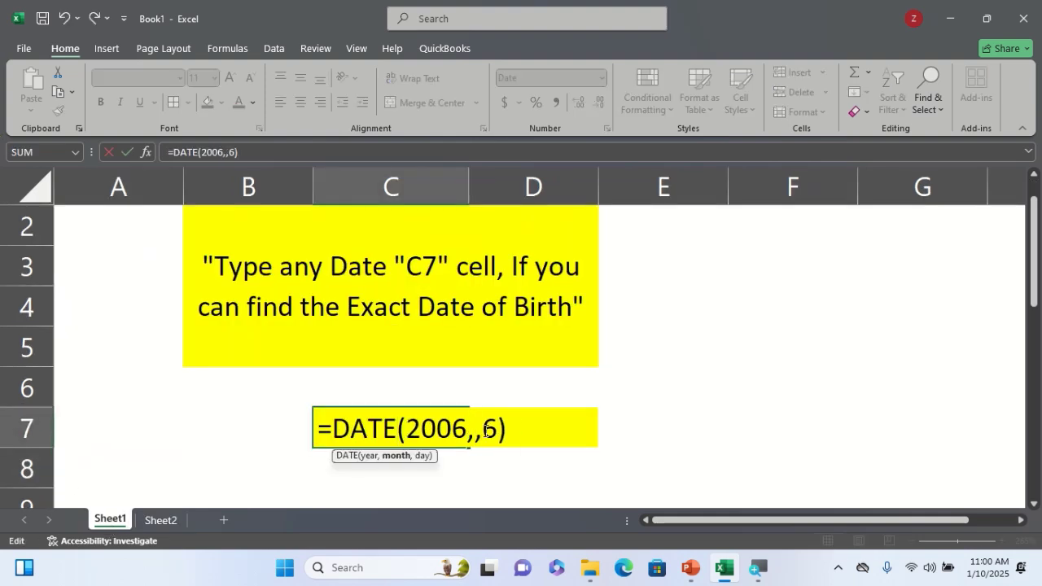
text(10)
key(Return)
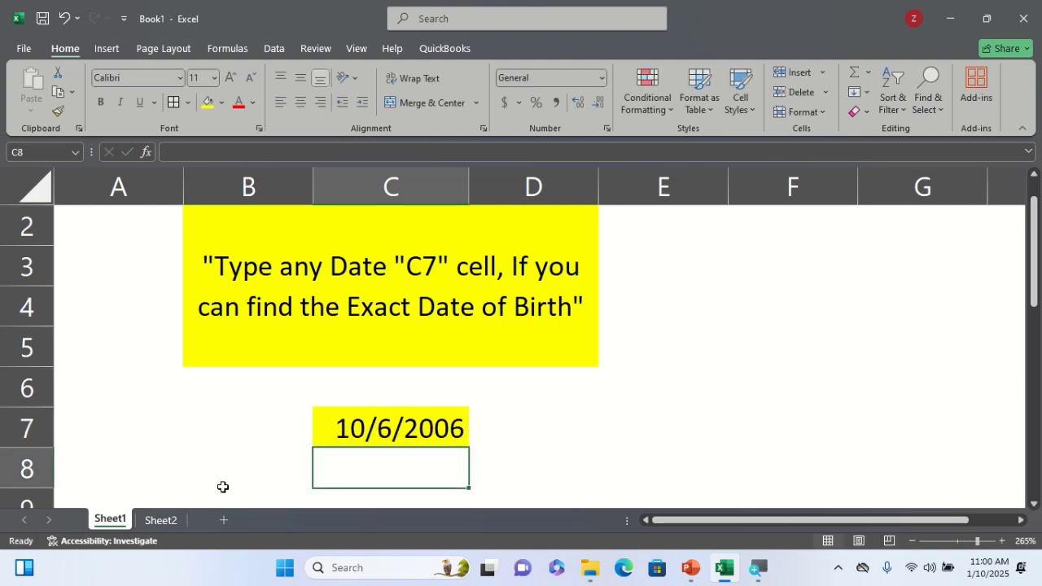
click(179, 519)
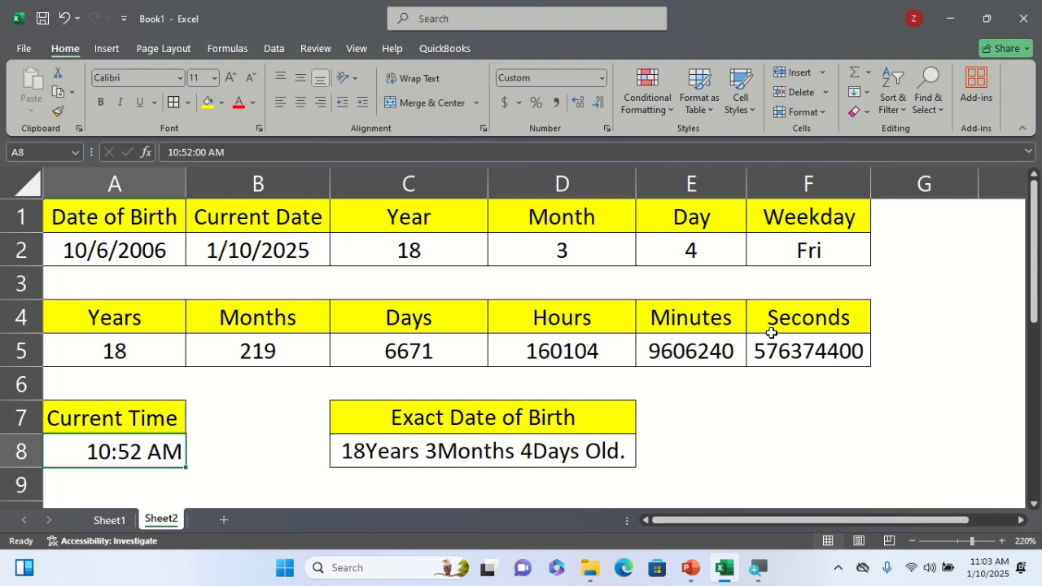
Clear all the year, month and day arguments from the DATE formula in Sheet1 cell C7
click(485, 450)
click(110, 520)
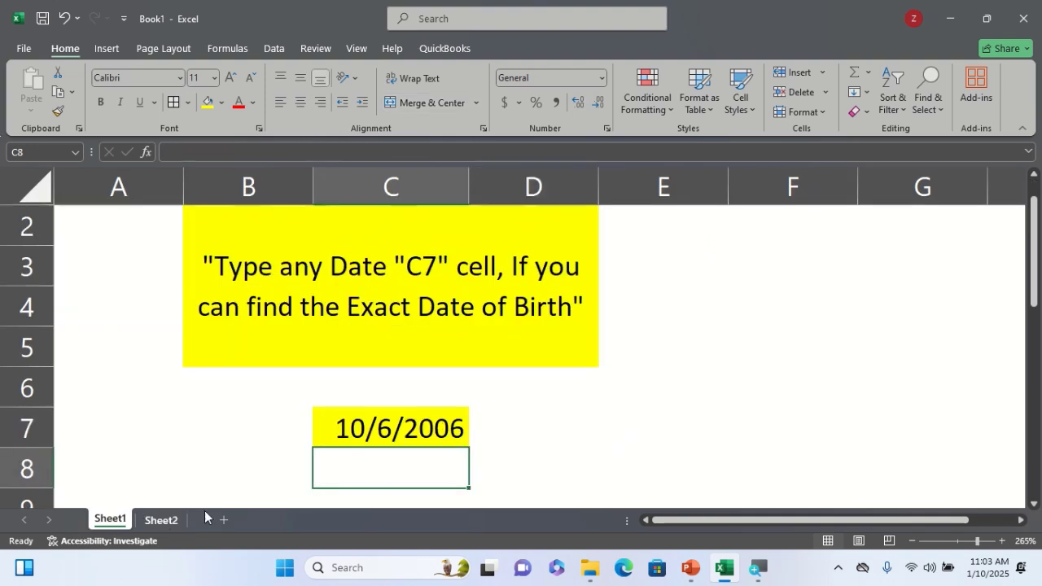
double_click(458, 430)
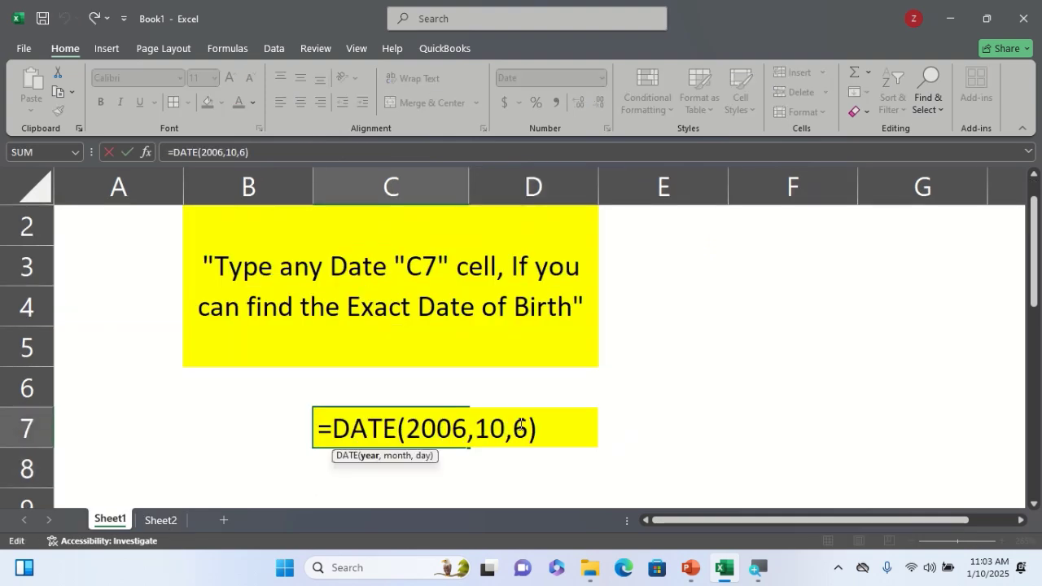
click(526, 427)
key(BackSpace)
key(BackSpace)
key(BackSpace)
key(BackSpace)
key(BackSpace)
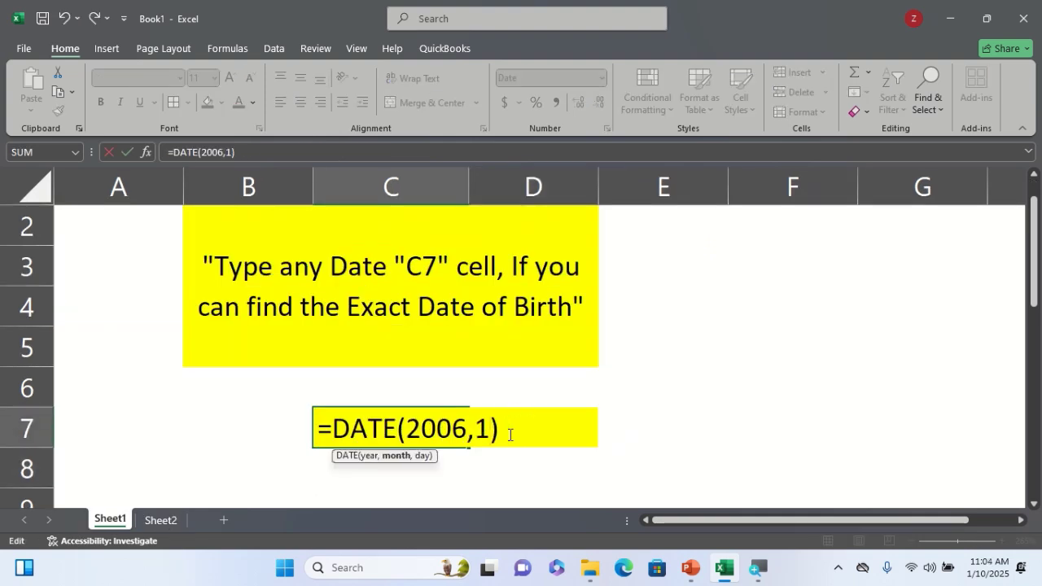
key(BackSpace)
key(BackSpace)
key(BackSpace)
key(BackSpace)
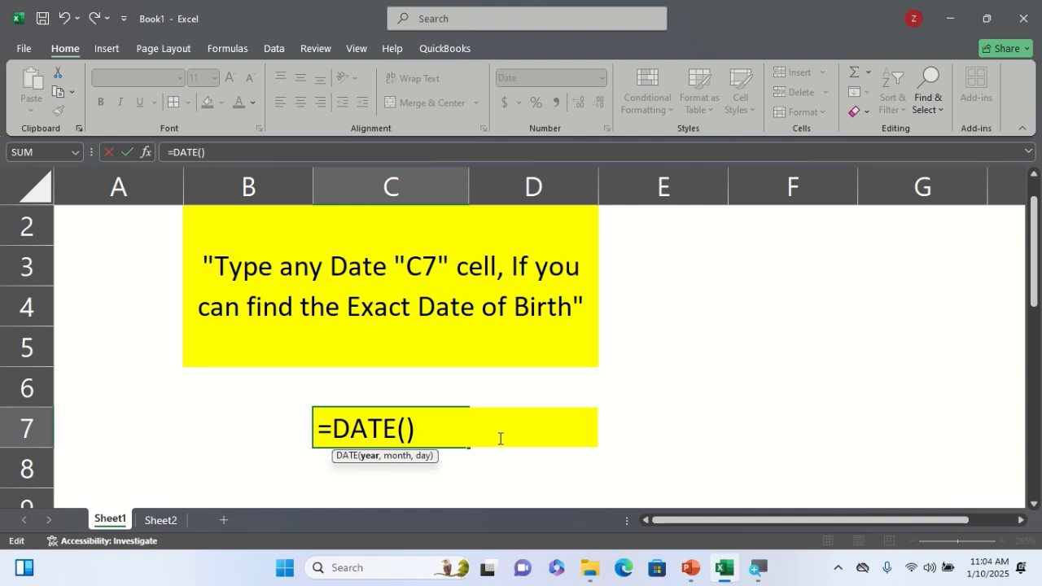
Fill the empty DATE formula in Sheet1 C7 with a new sample date of birth and review the age results on Sheet2
text(1995,7,)
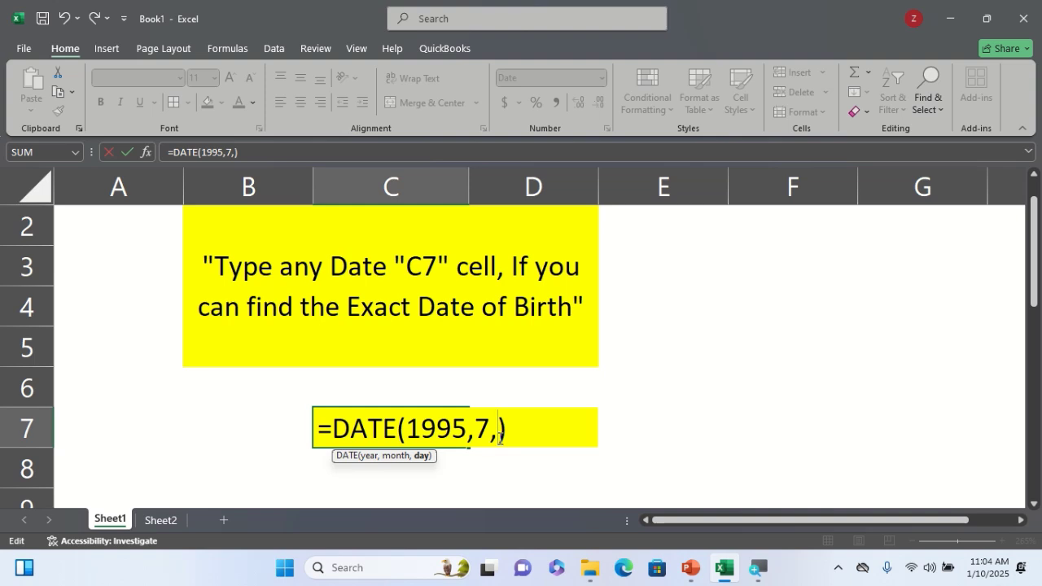
text(17)
key(Return)
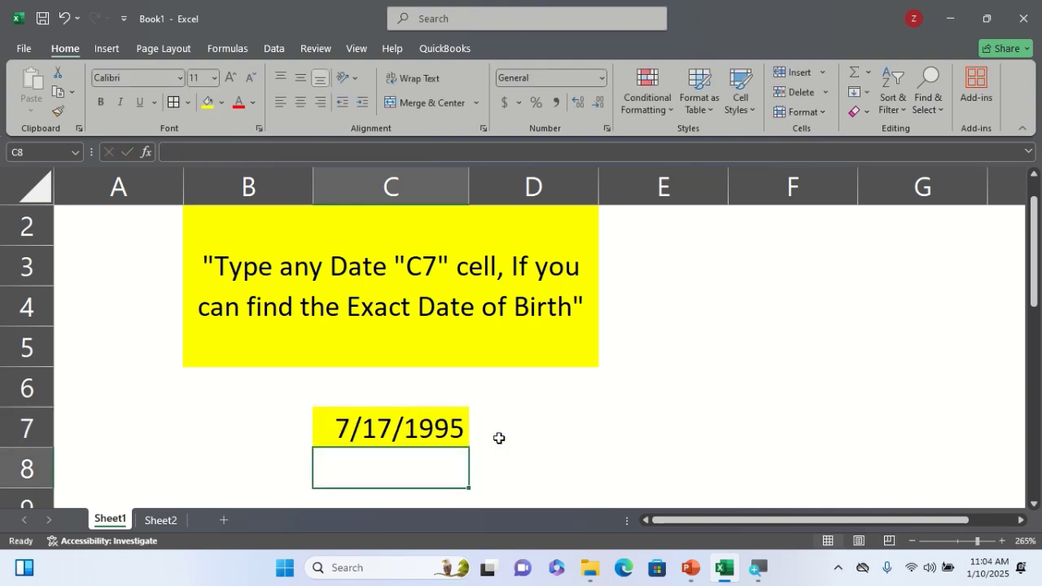
click(167, 519)
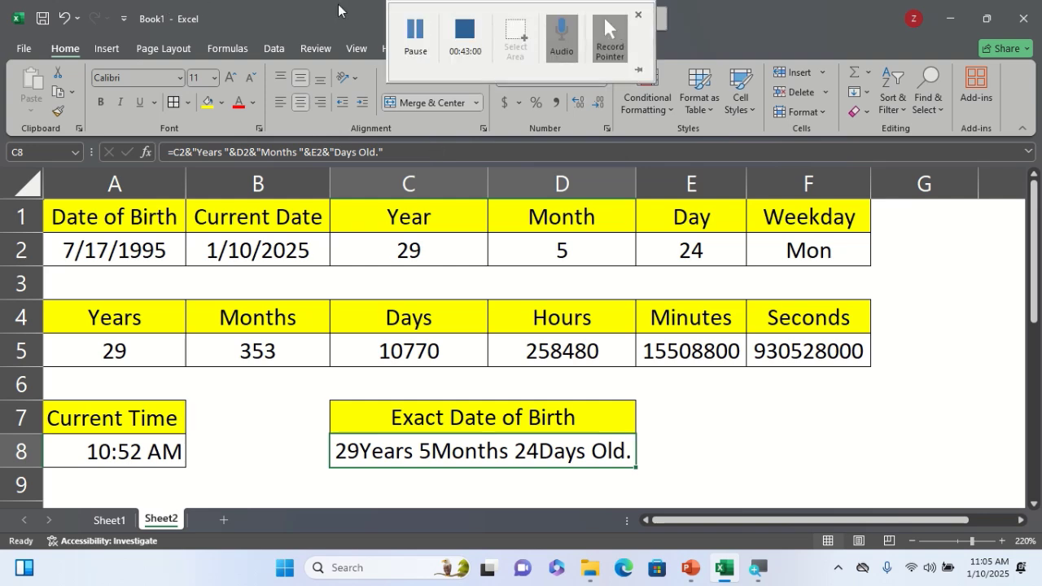
mouse_move(453, 4)
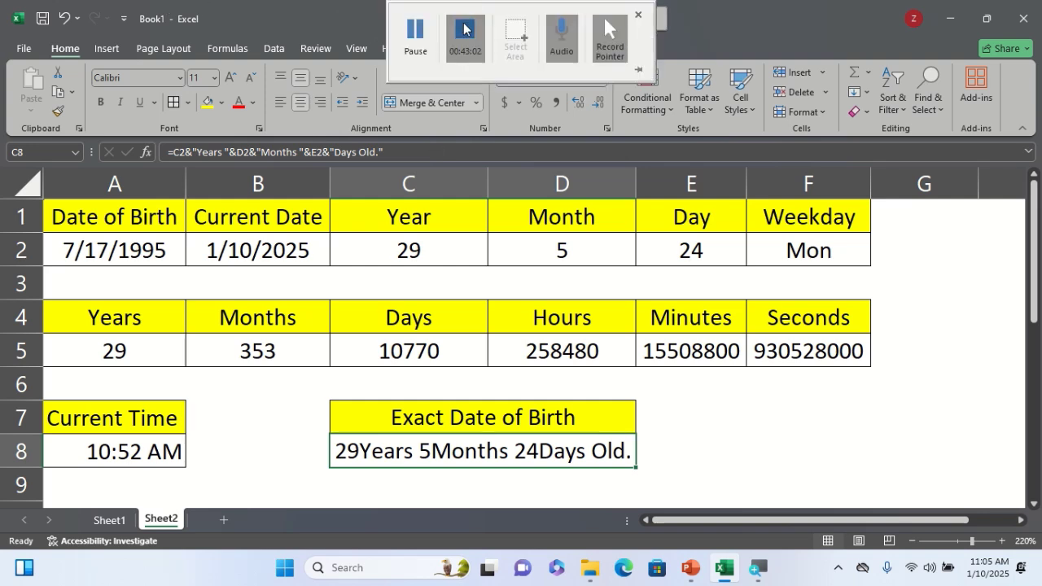